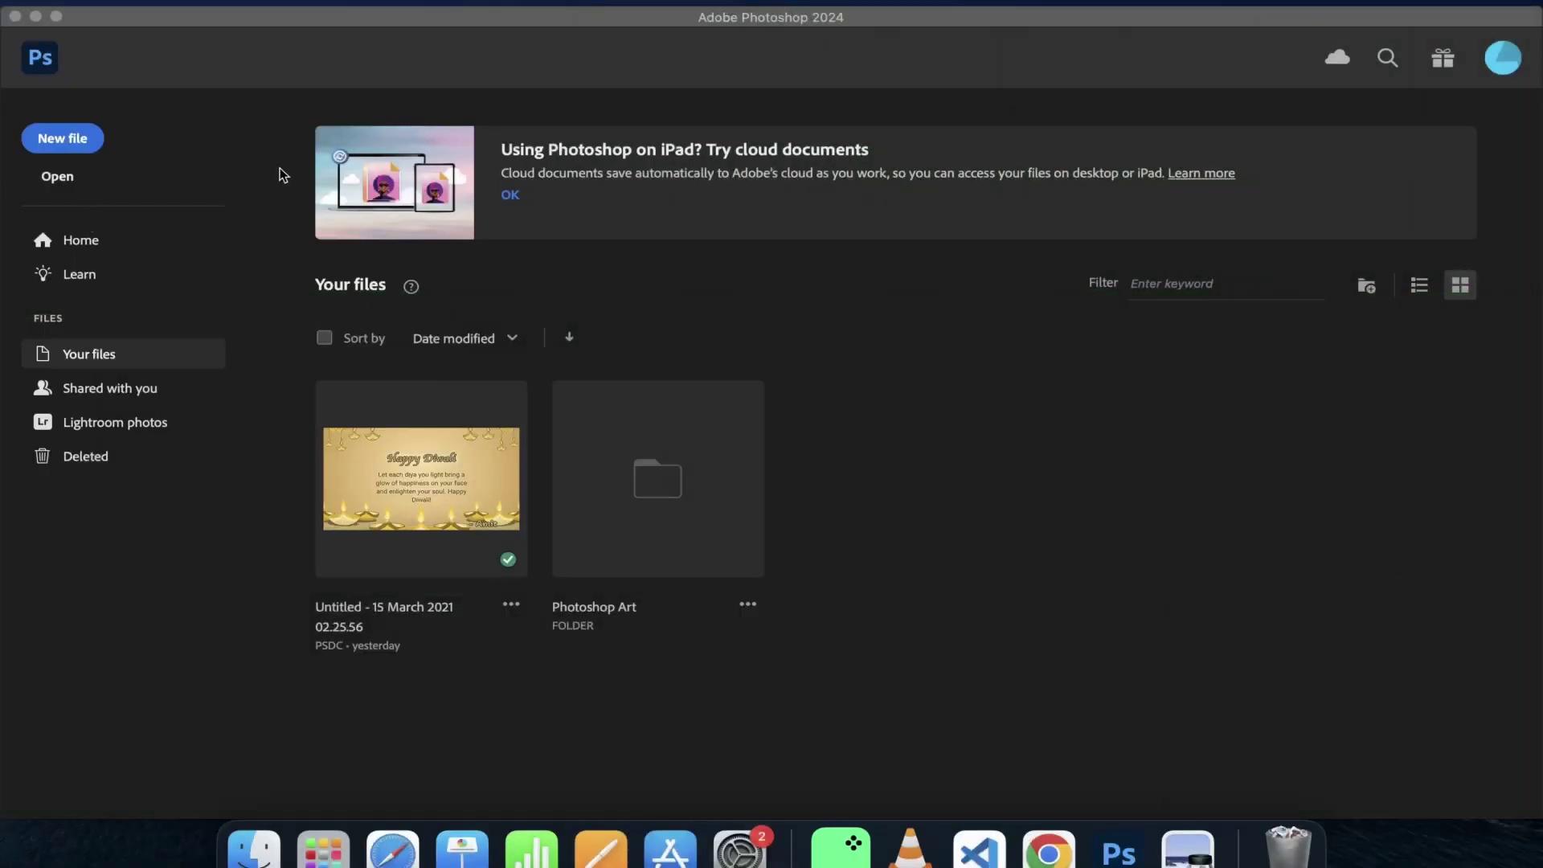
- From the Photoshop home screen, start a new file to reach the New Document presets
click(58, 146)
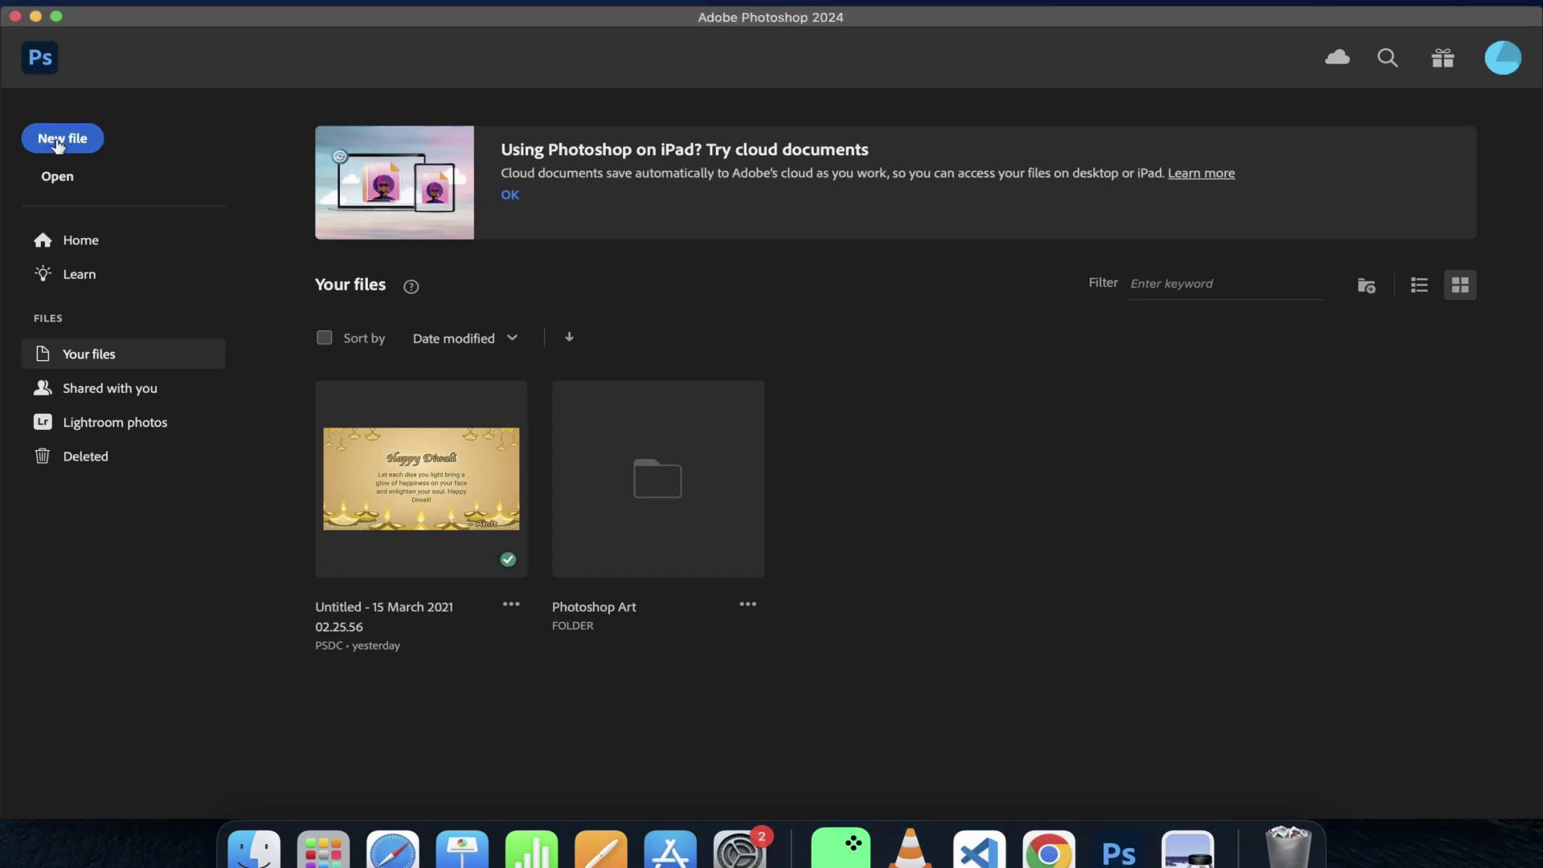
click(58, 146)
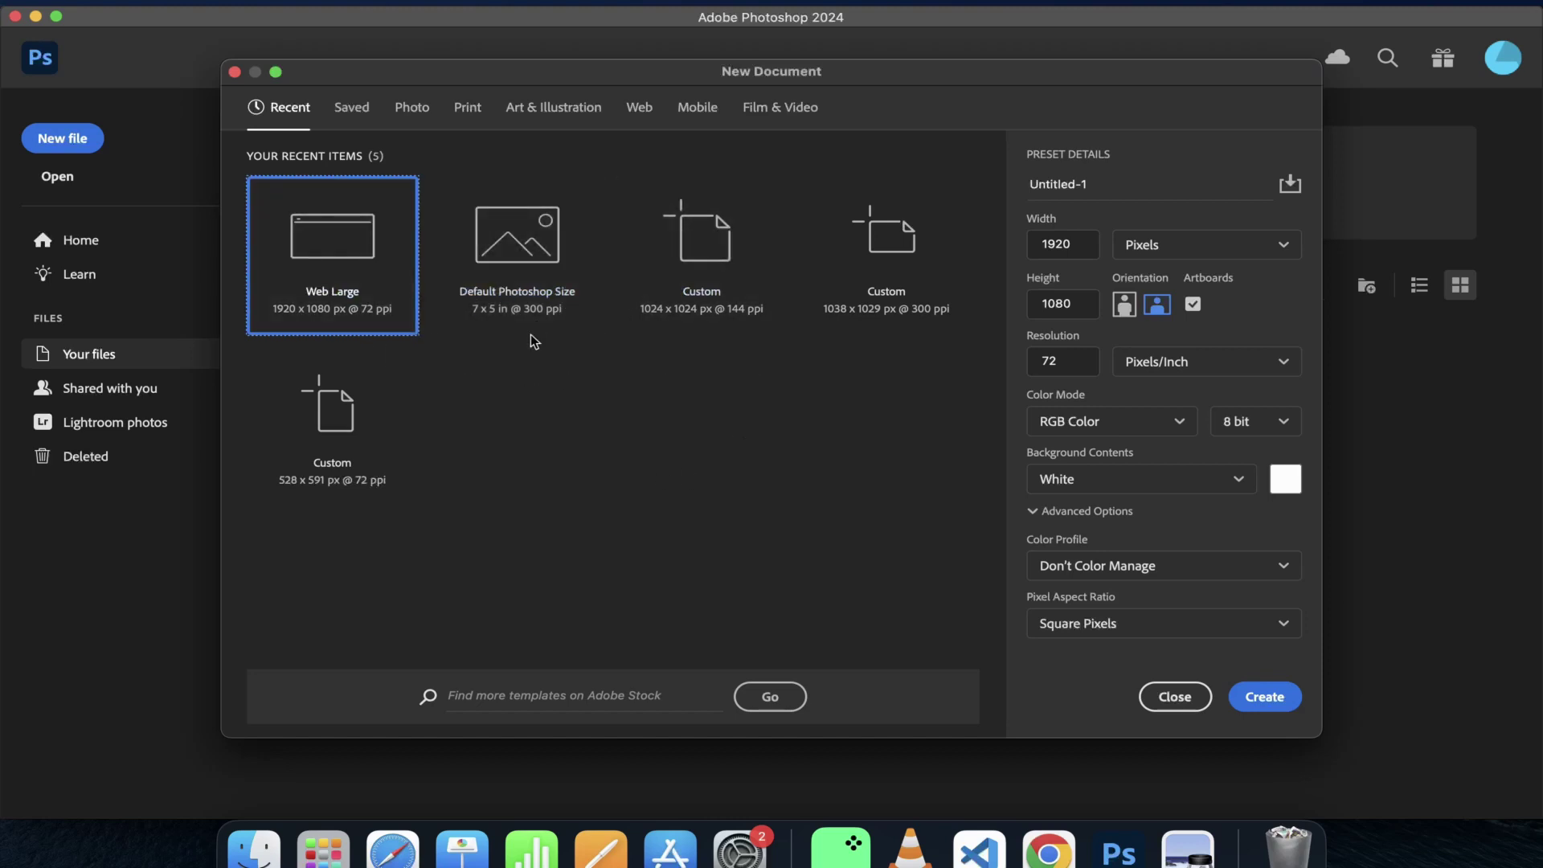
- Create a Web Large 1920 x 1080 px document containing Artboard 1
double_click(337, 270)
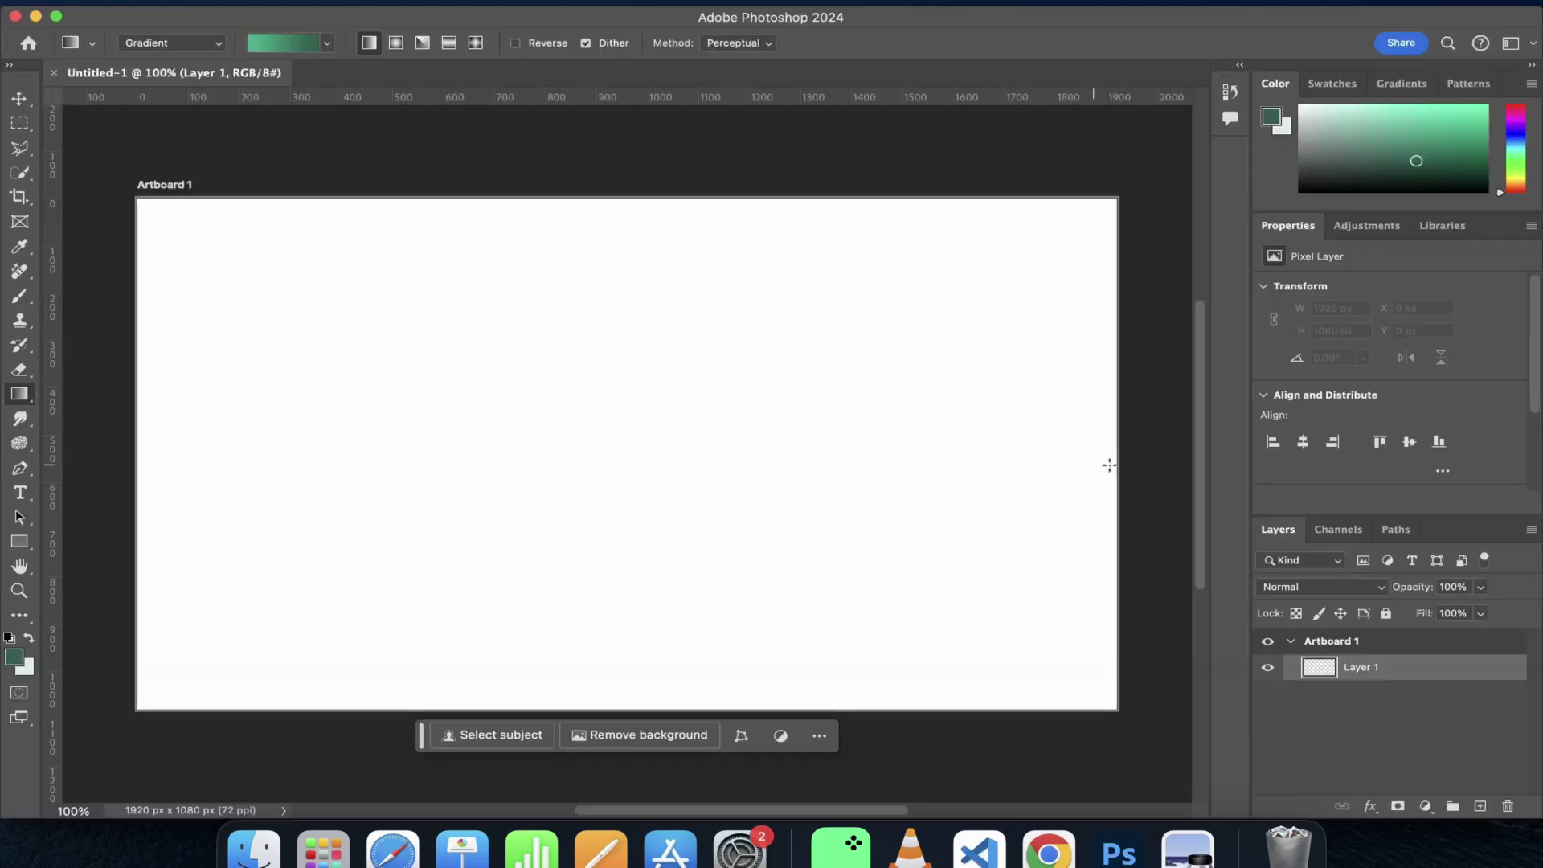
mouse_move(1193, 522)
mouse_down()
mouse_move(1198, 546)
mouse_move(1201, 503)
mouse_move(1197, 545)
mouse_up()
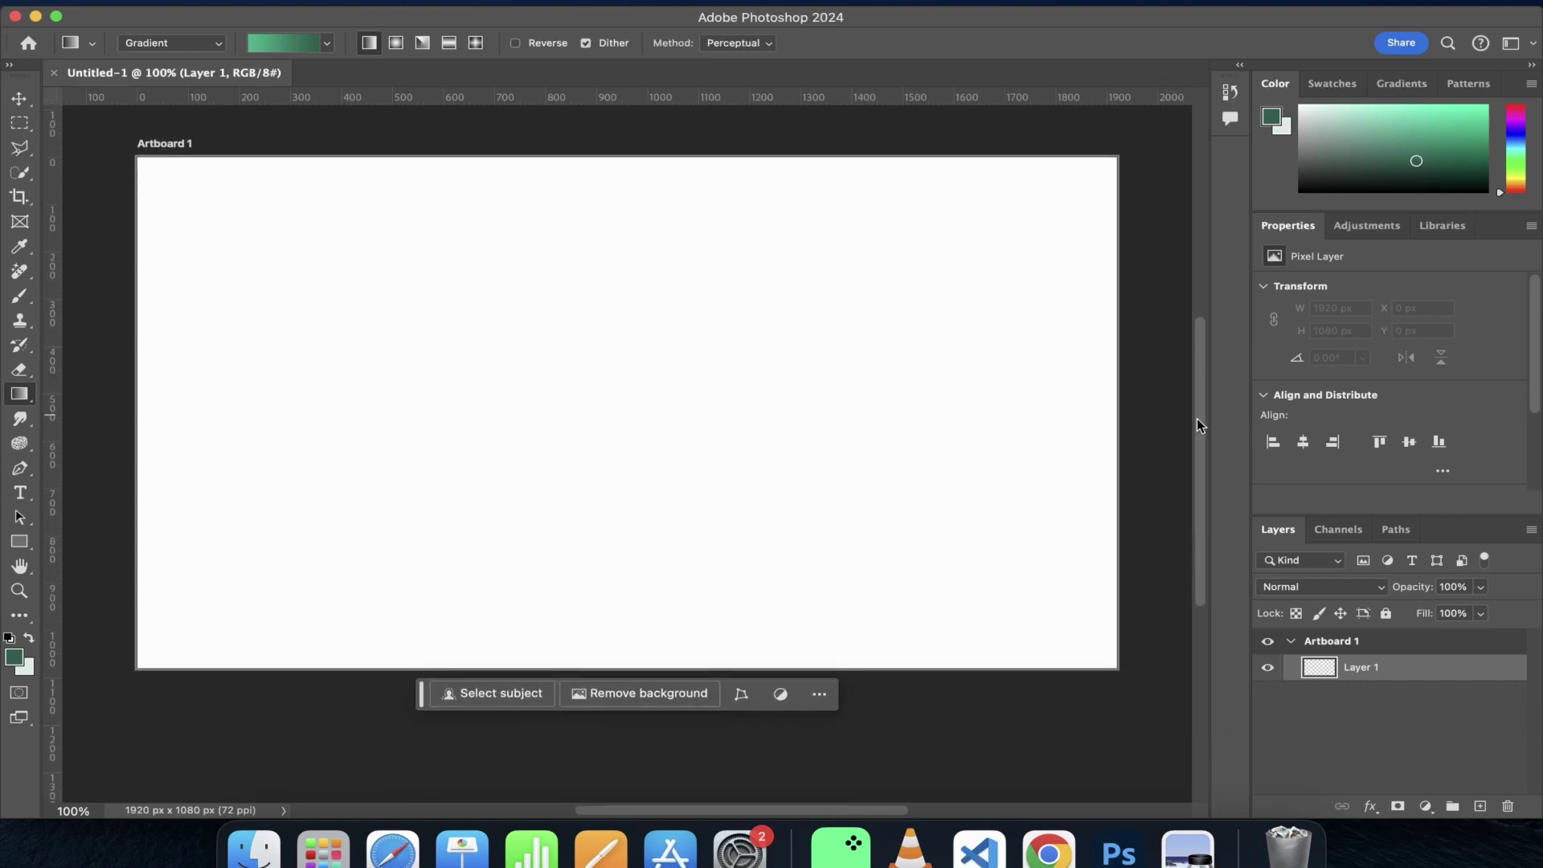
drag(1198, 418, 1198, 409)
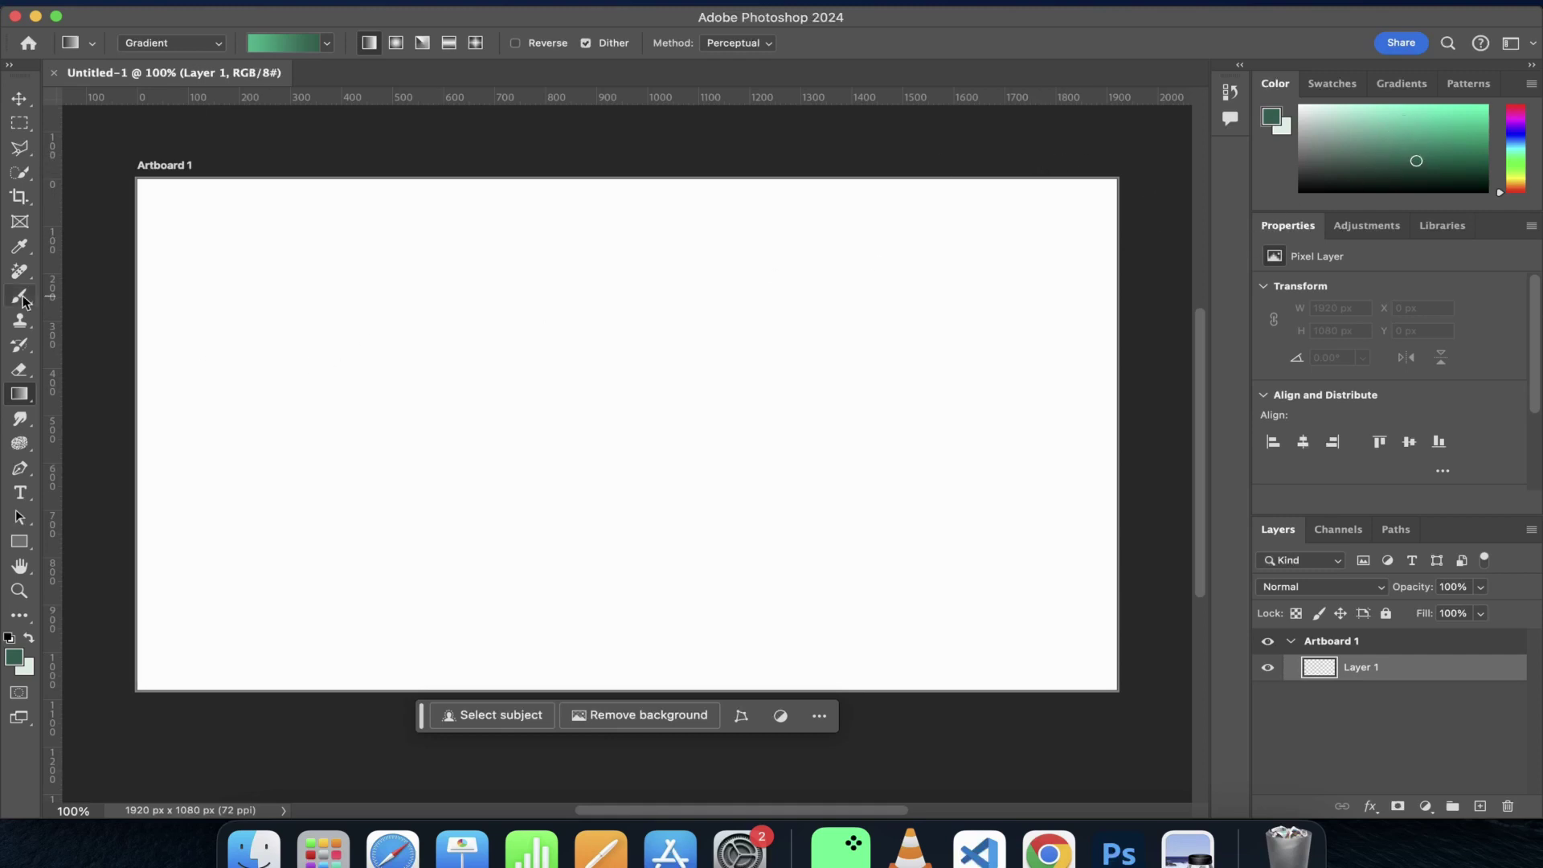
- Drag a green gradient across the artboard and flip it so dark green sits on the left
drag(220, 307, 602, 368)
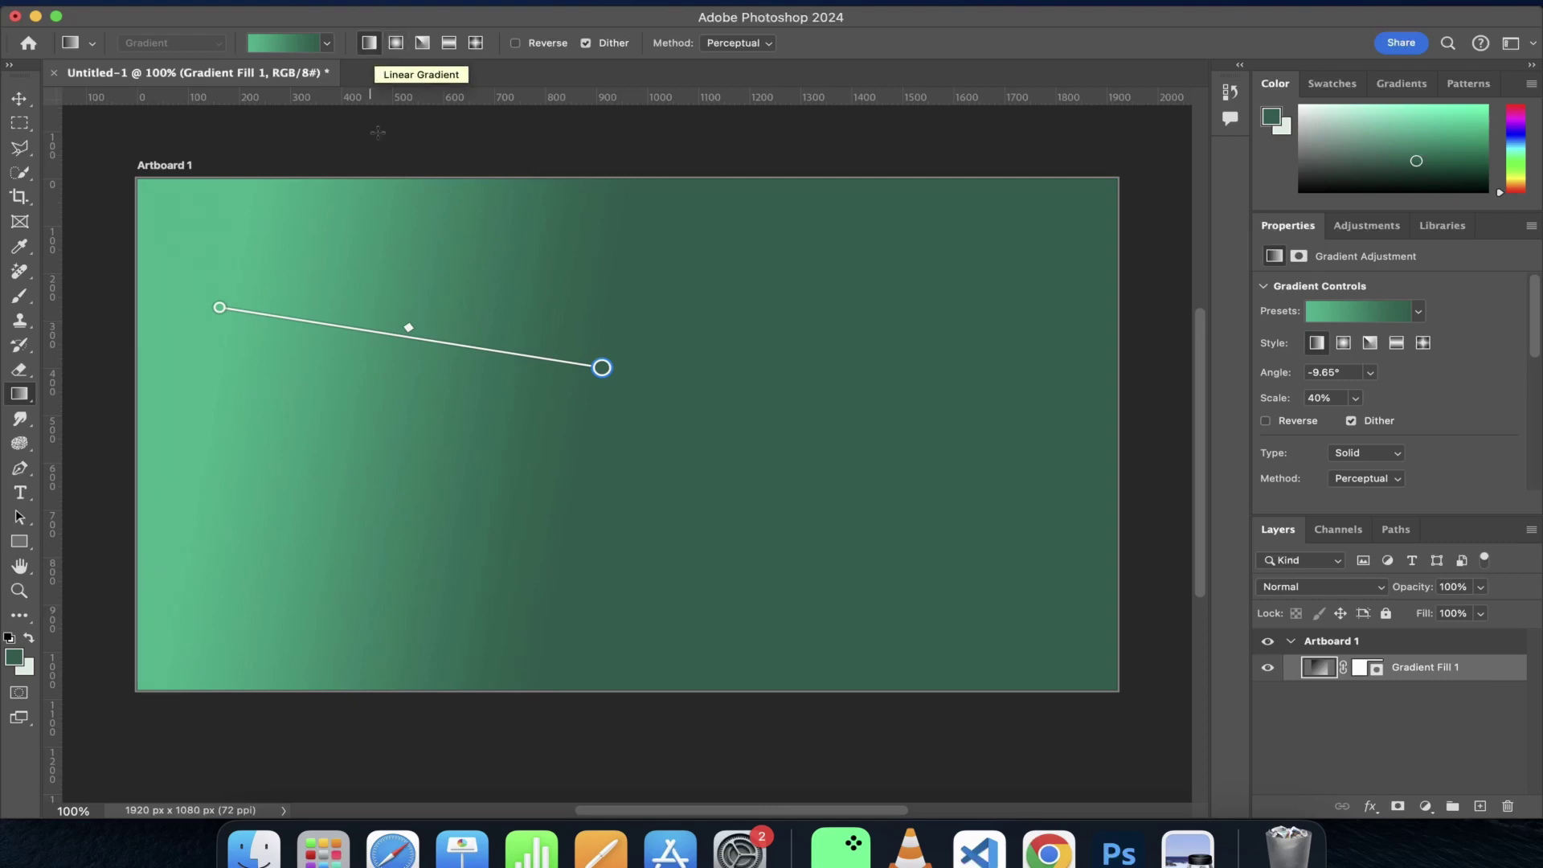
drag(601, 367, 697, 345)
drag(221, 309, 321, 342)
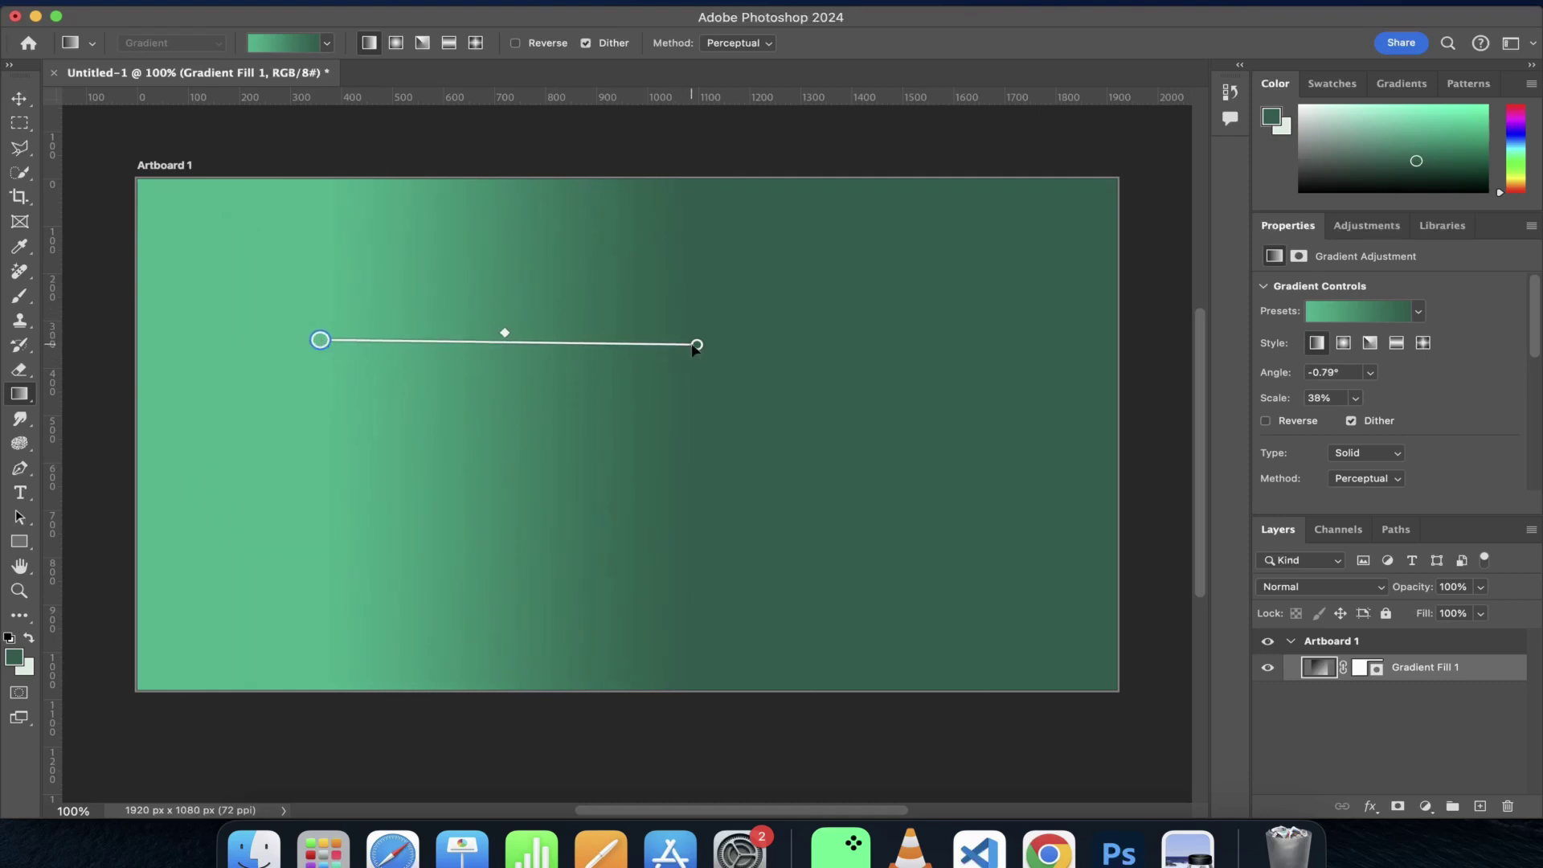
drag(698, 345, 213, 348)
drag(324, 341, 738, 352)
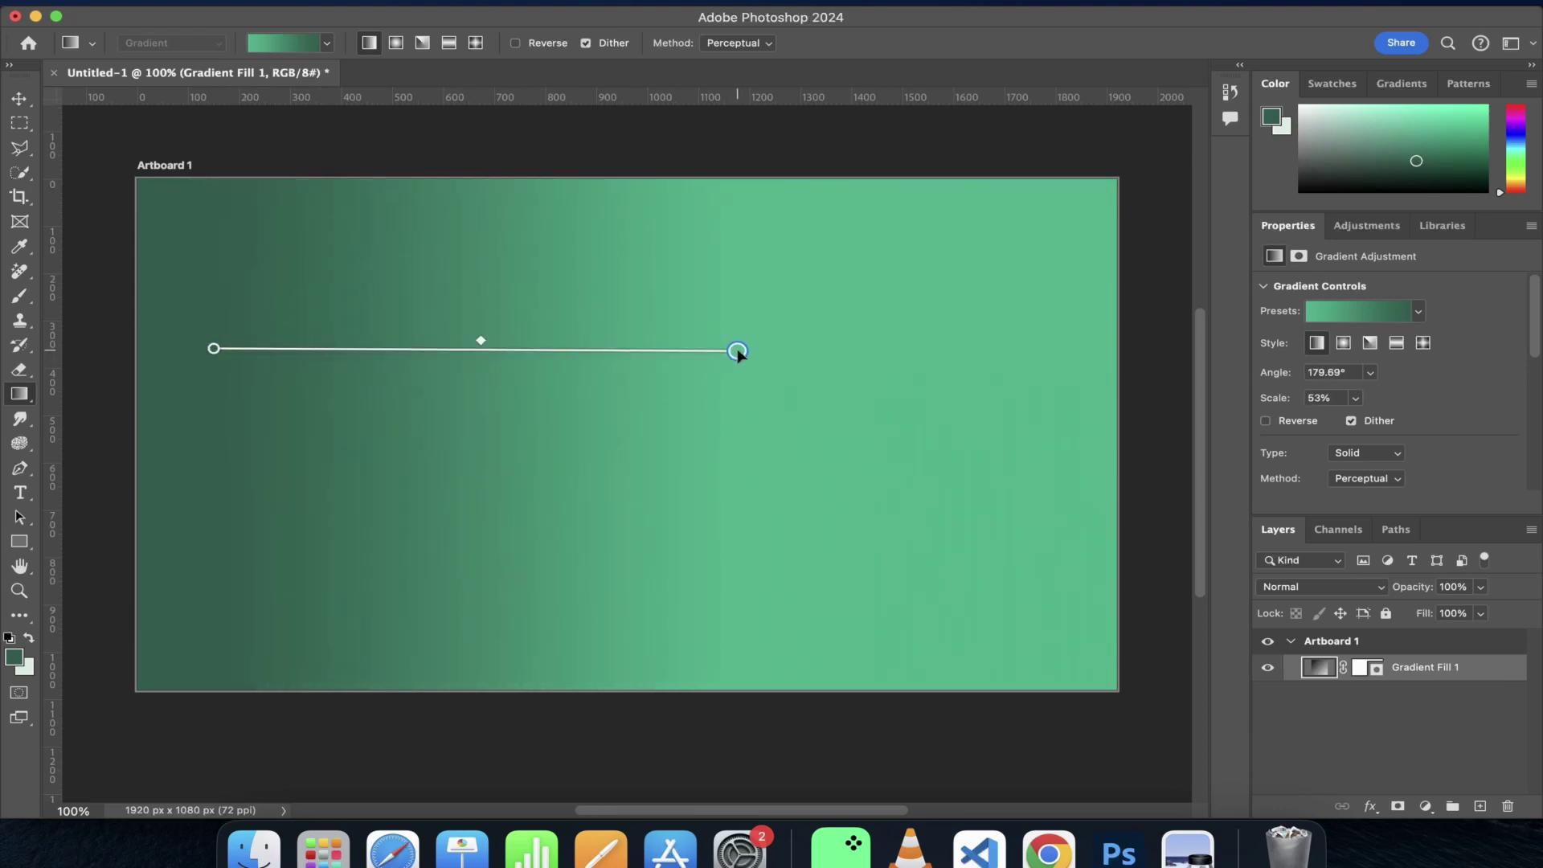
drag(213, 349, 367, 359)
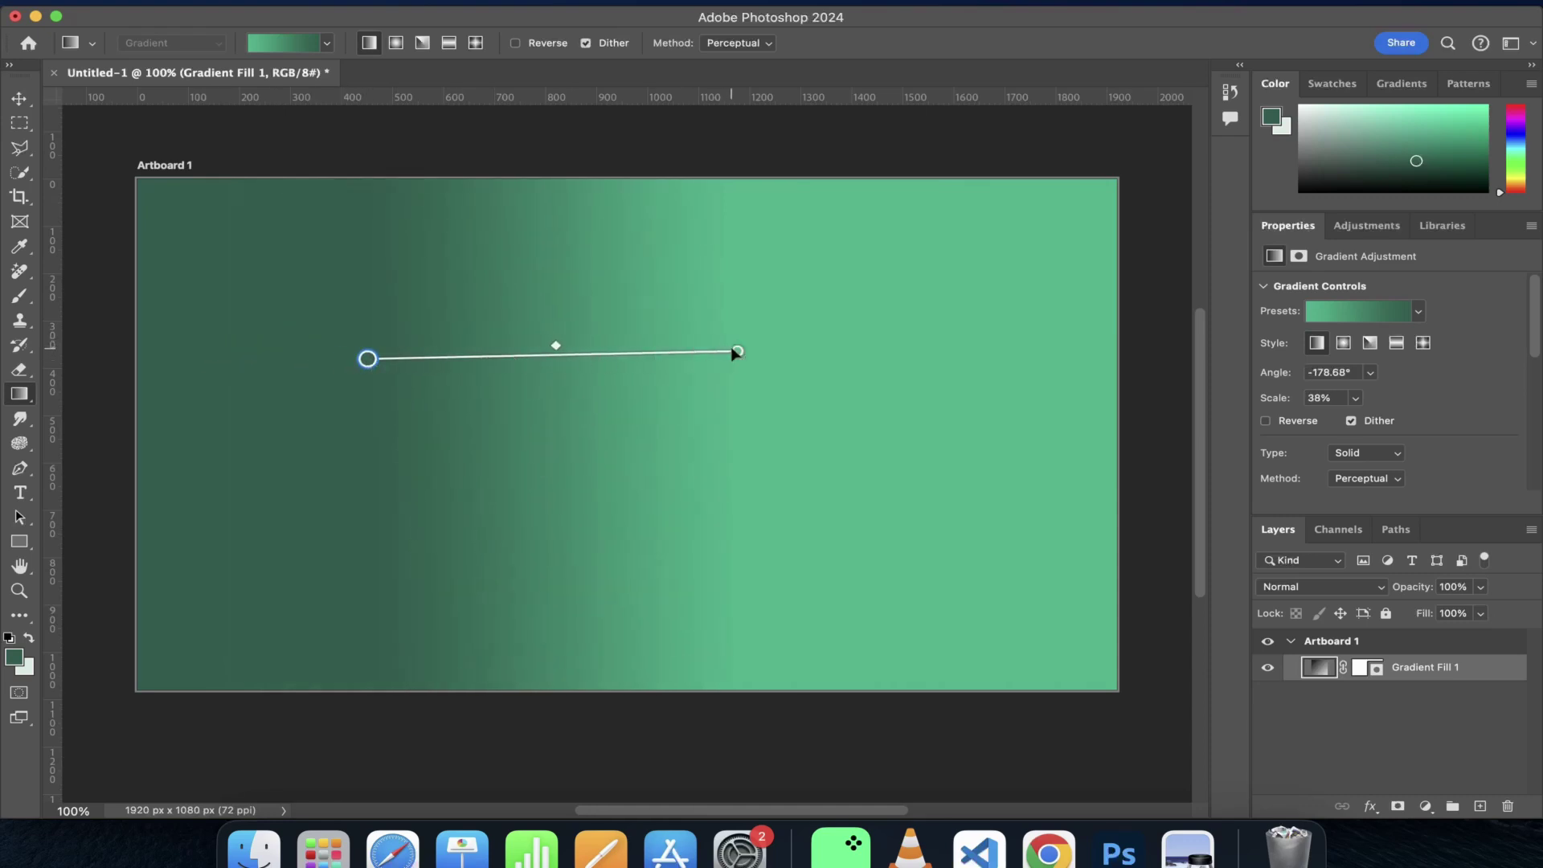
- Extend the light end and level the gradient horizontally at about 180°
drag(736, 351, 814, 358)
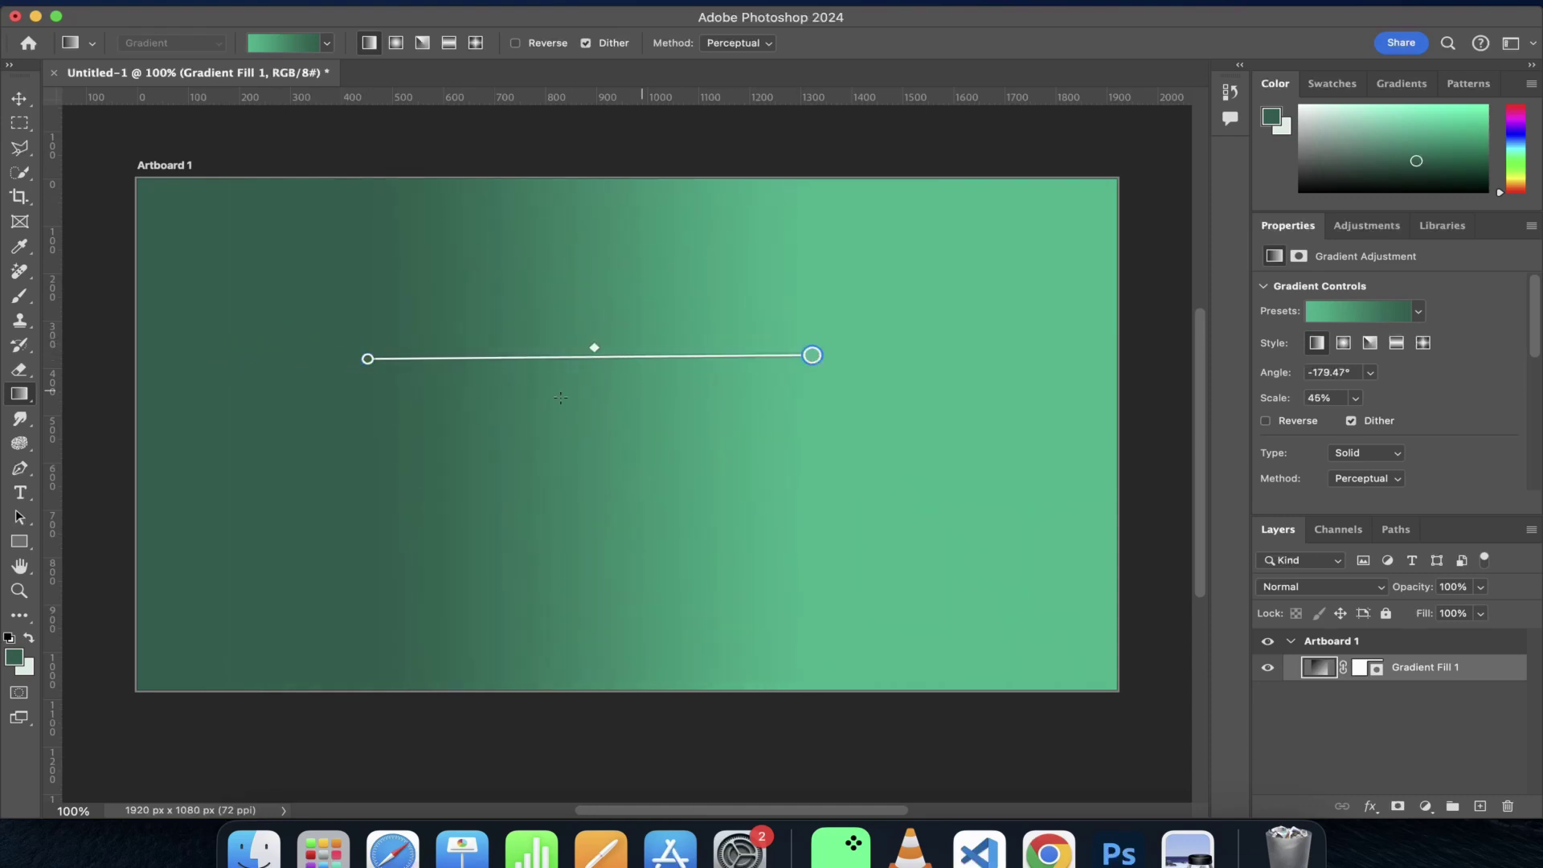
drag(367, 359, 478, 359)
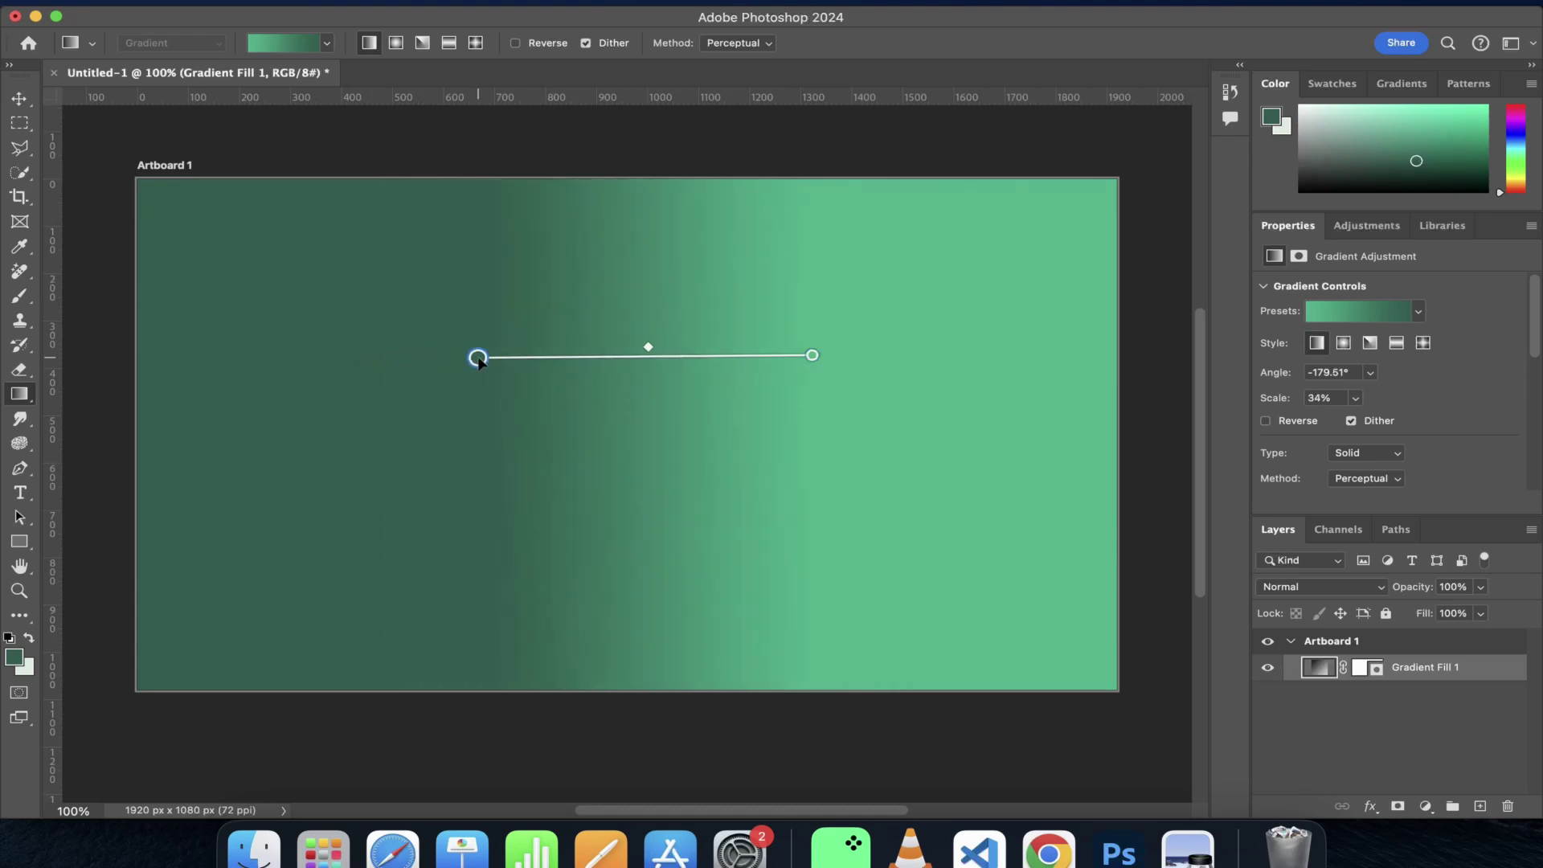
drag(813, 356, 883, 370)
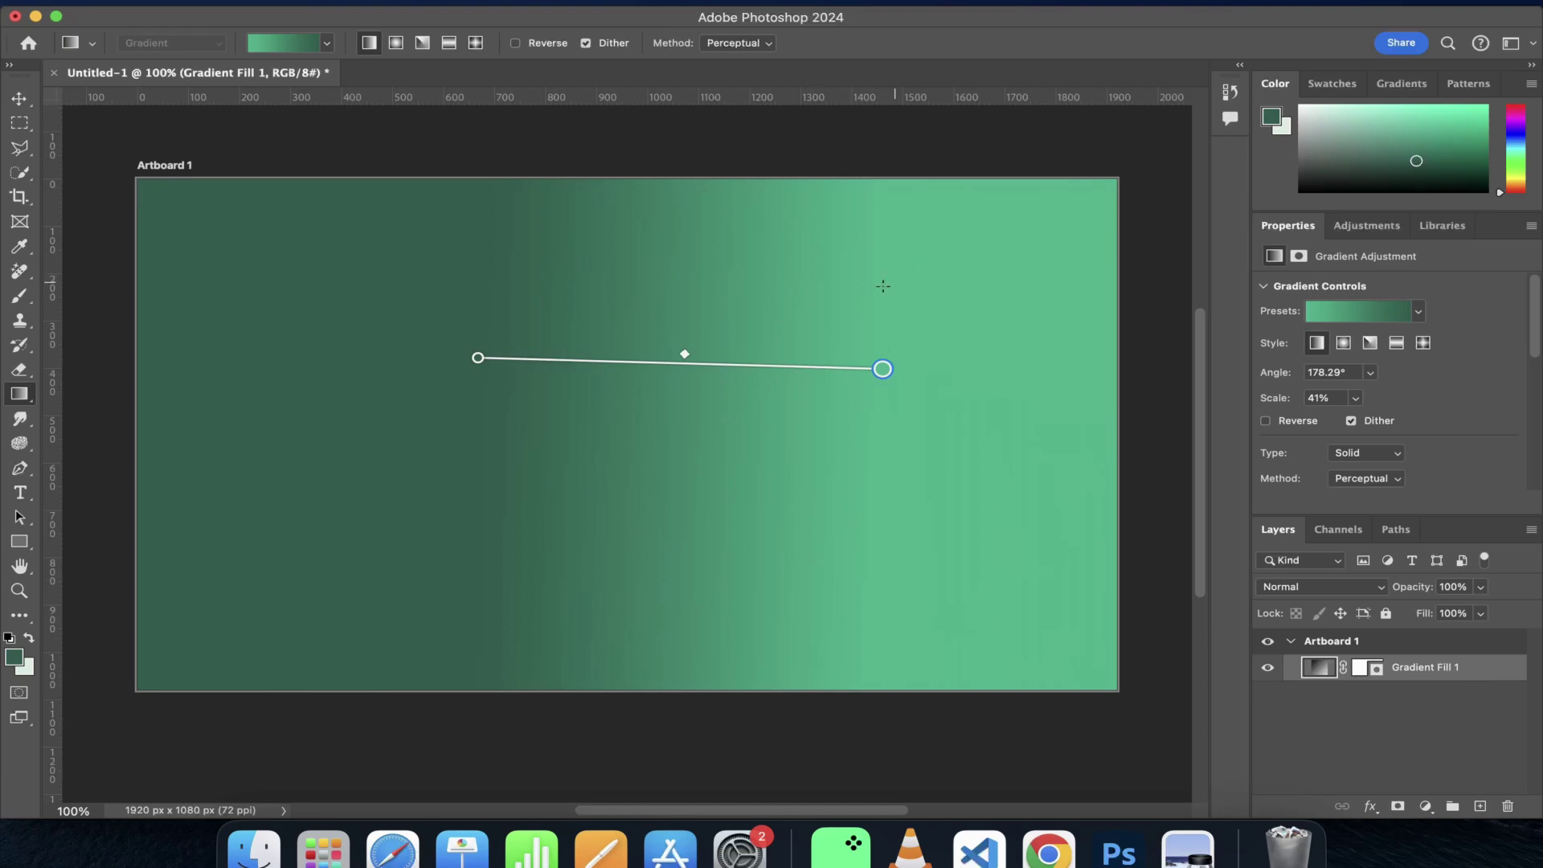
drag(476, 357, 475, 370)
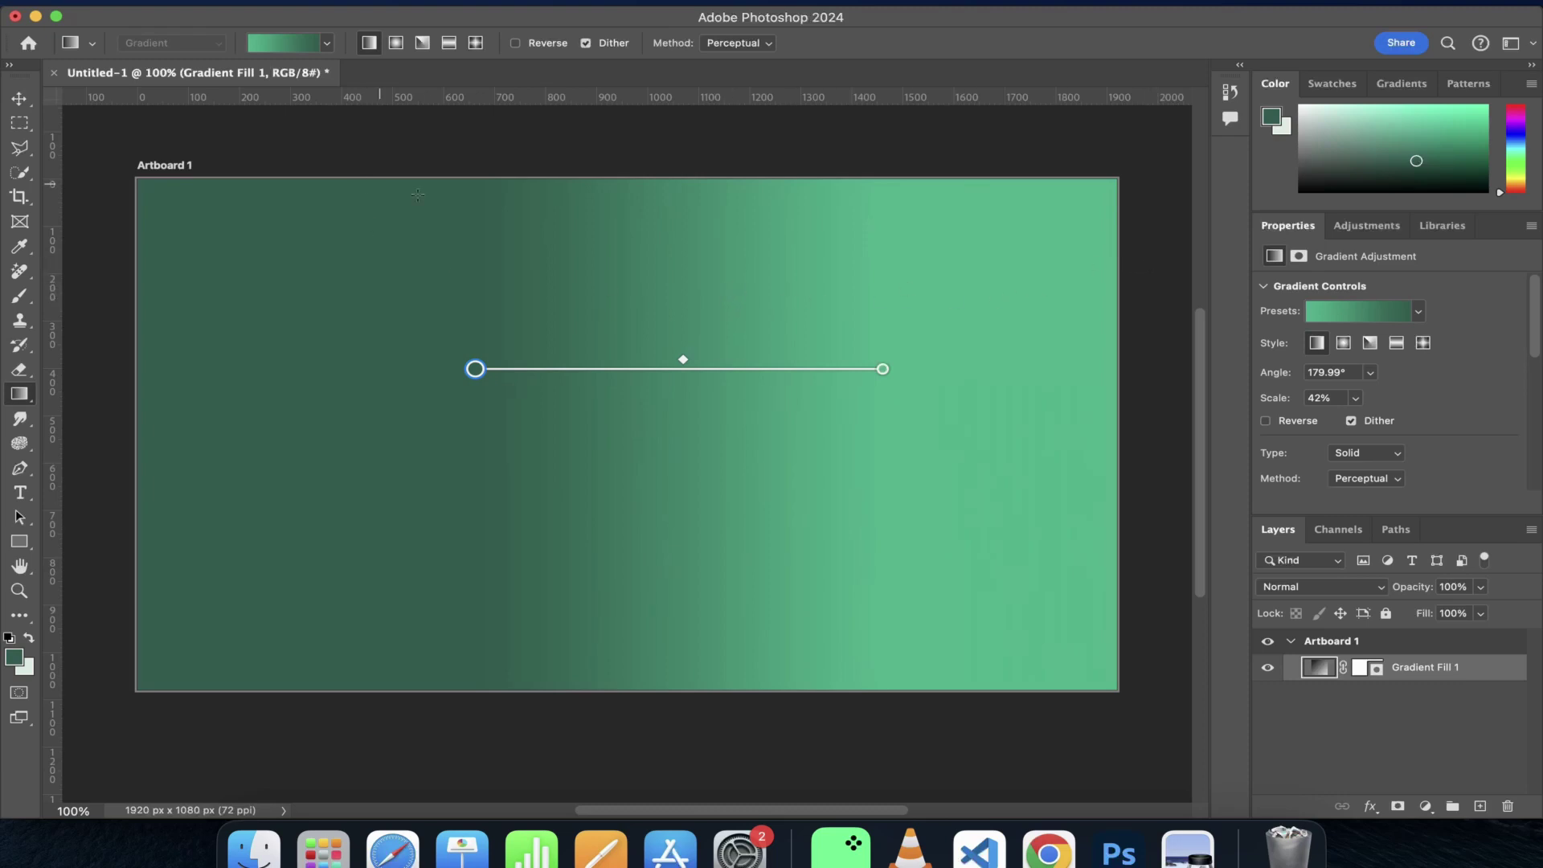
drag(1204, 492, 1182, 515)
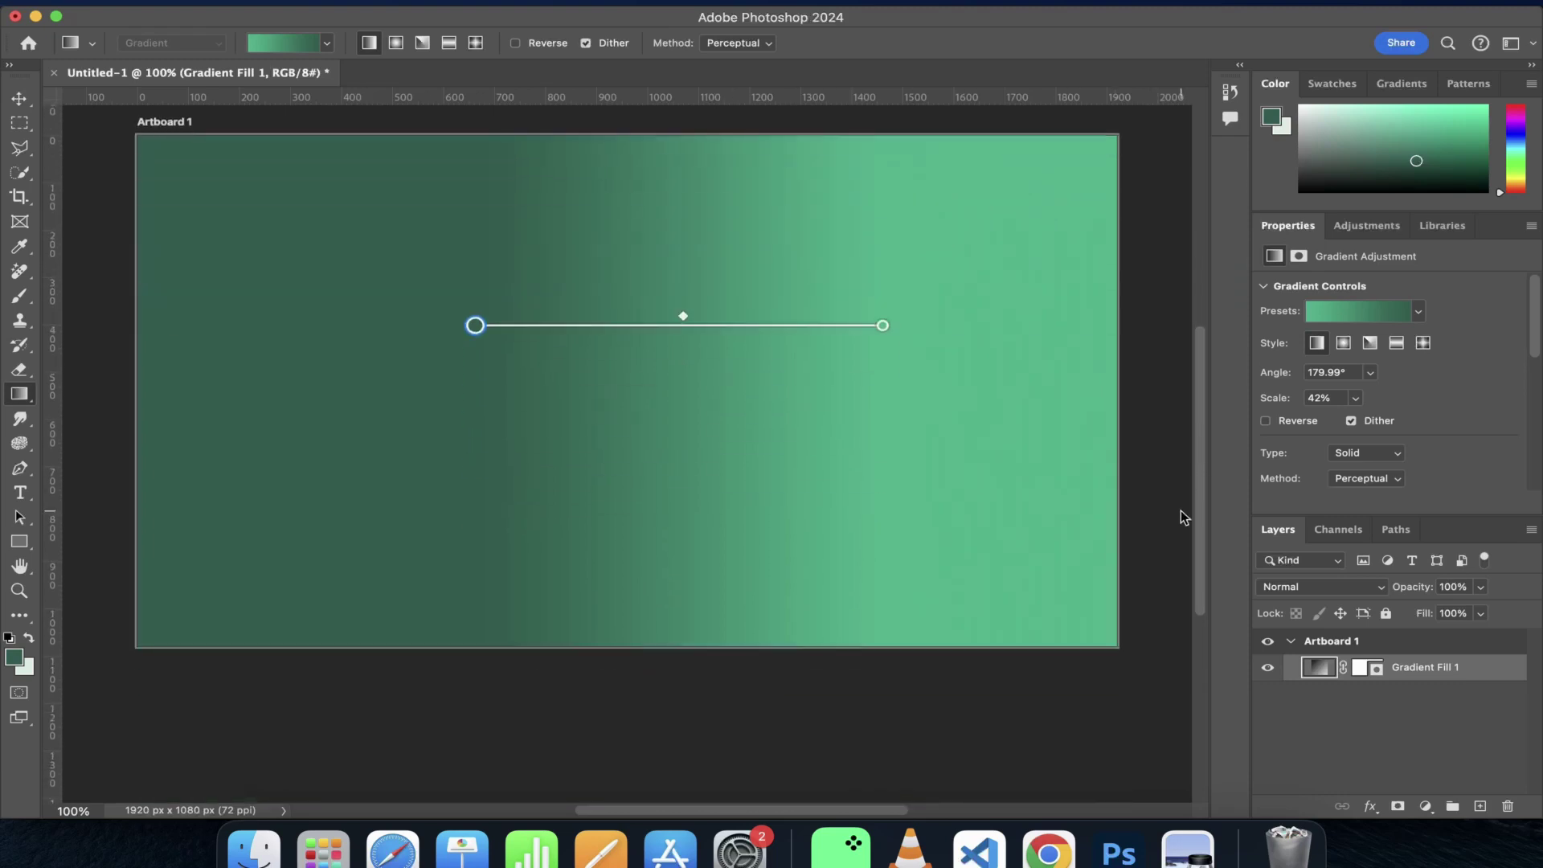
click(19, 97)
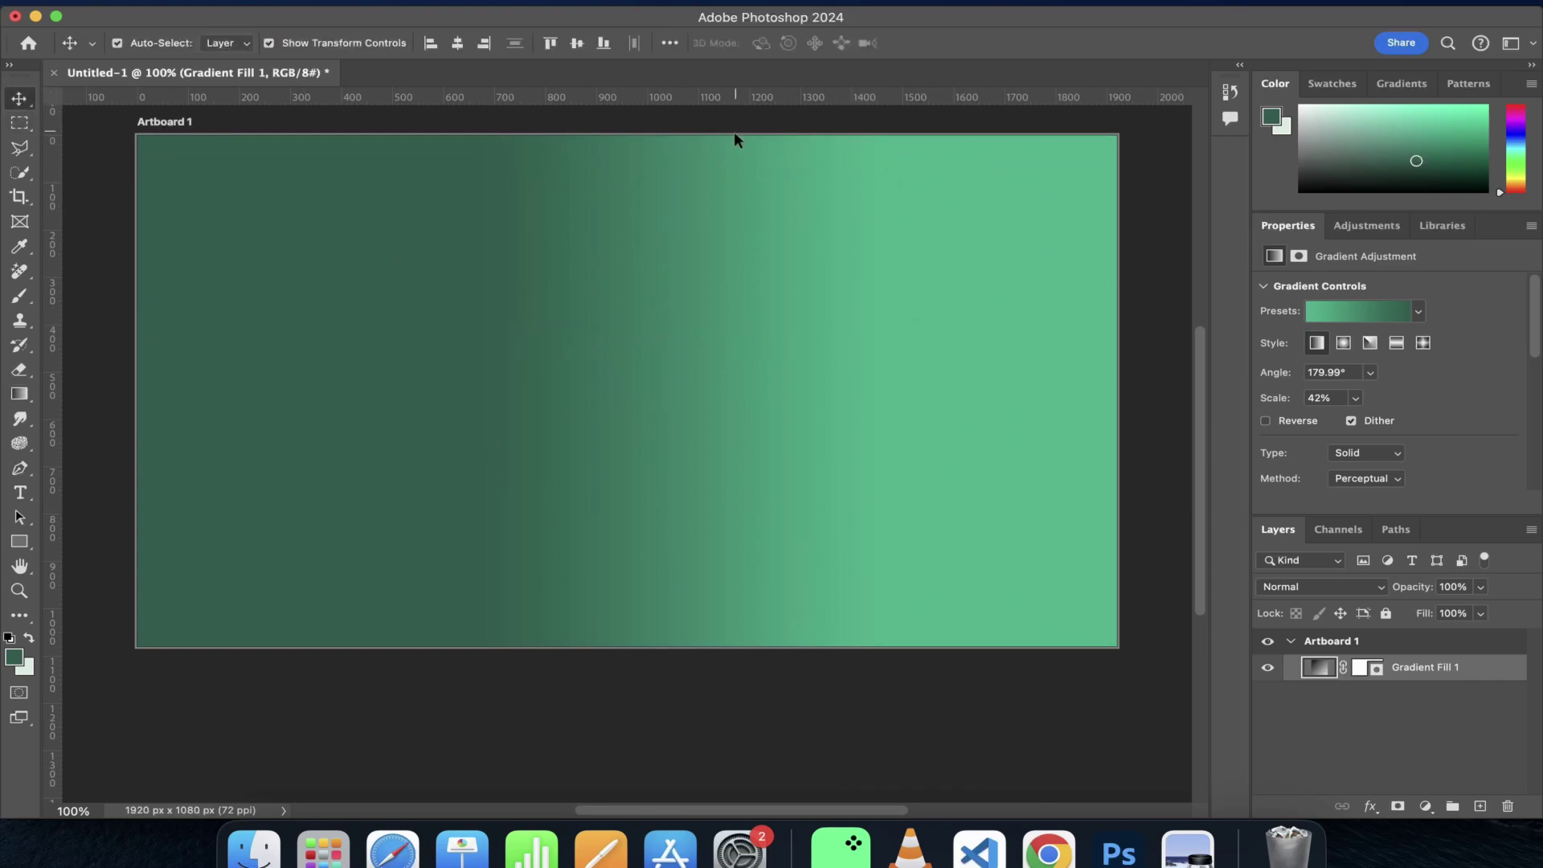
- Select a narrow vertical strip down the middle of the artboard with Rectangular Marquee
drag(1201, 359, 1201, 344)
click(20, 542)
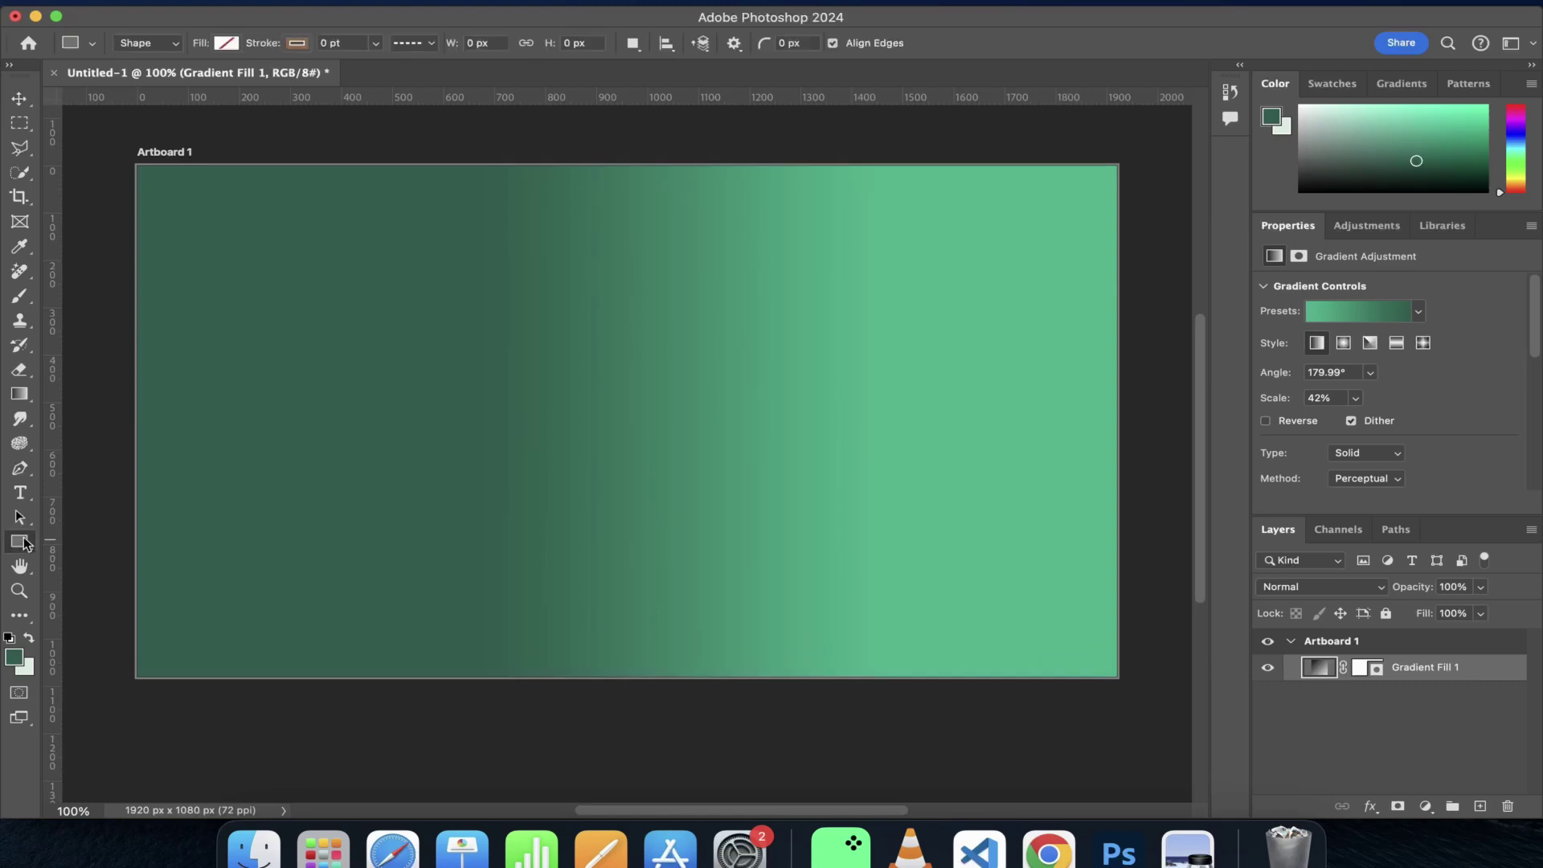
click(20, 123)
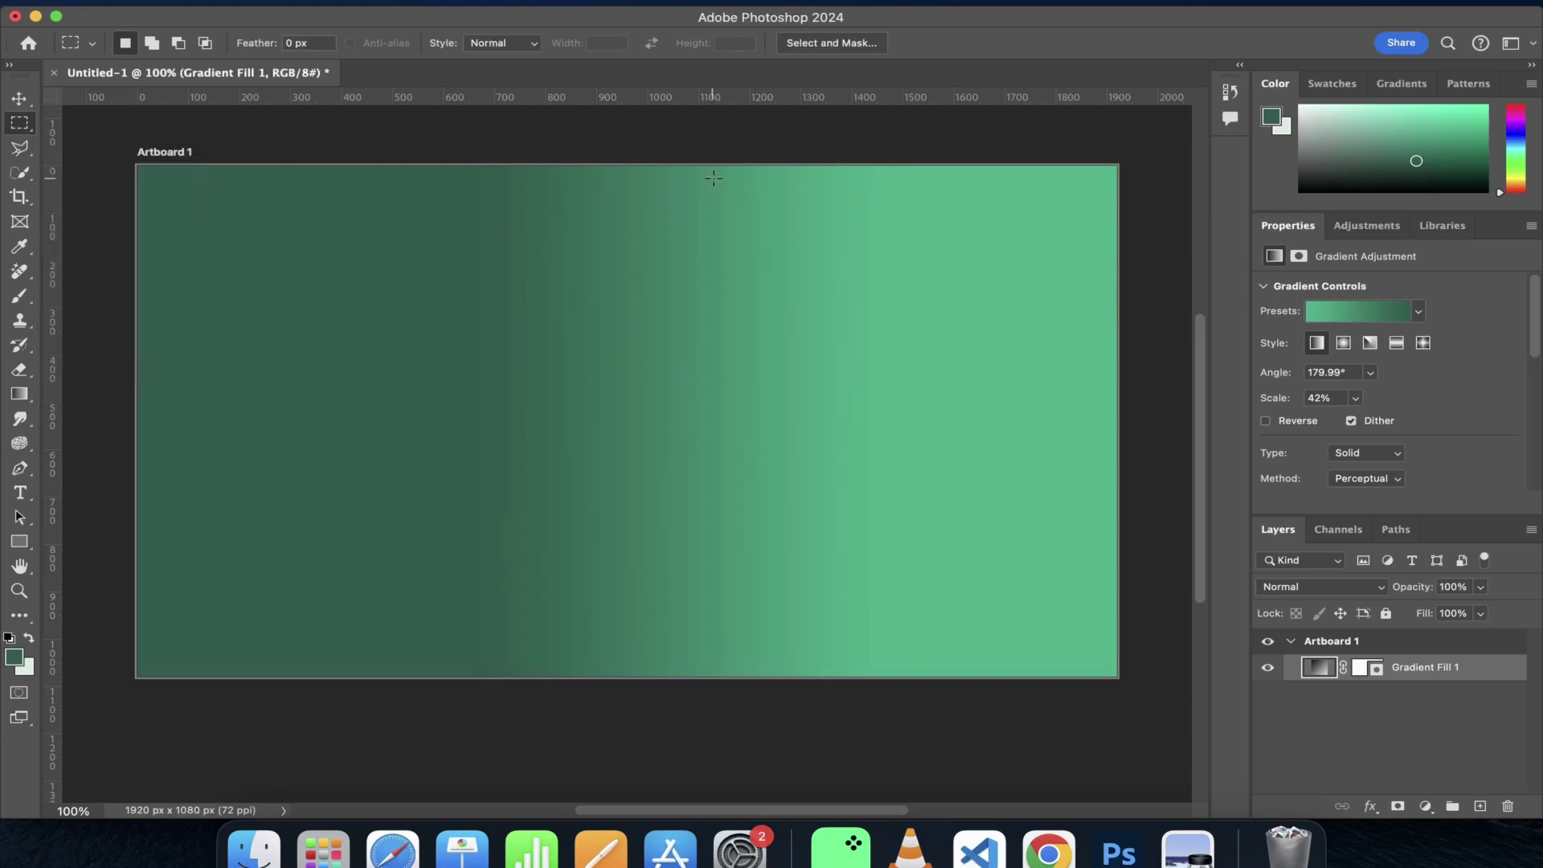
drag(714, 166, 726, 681)
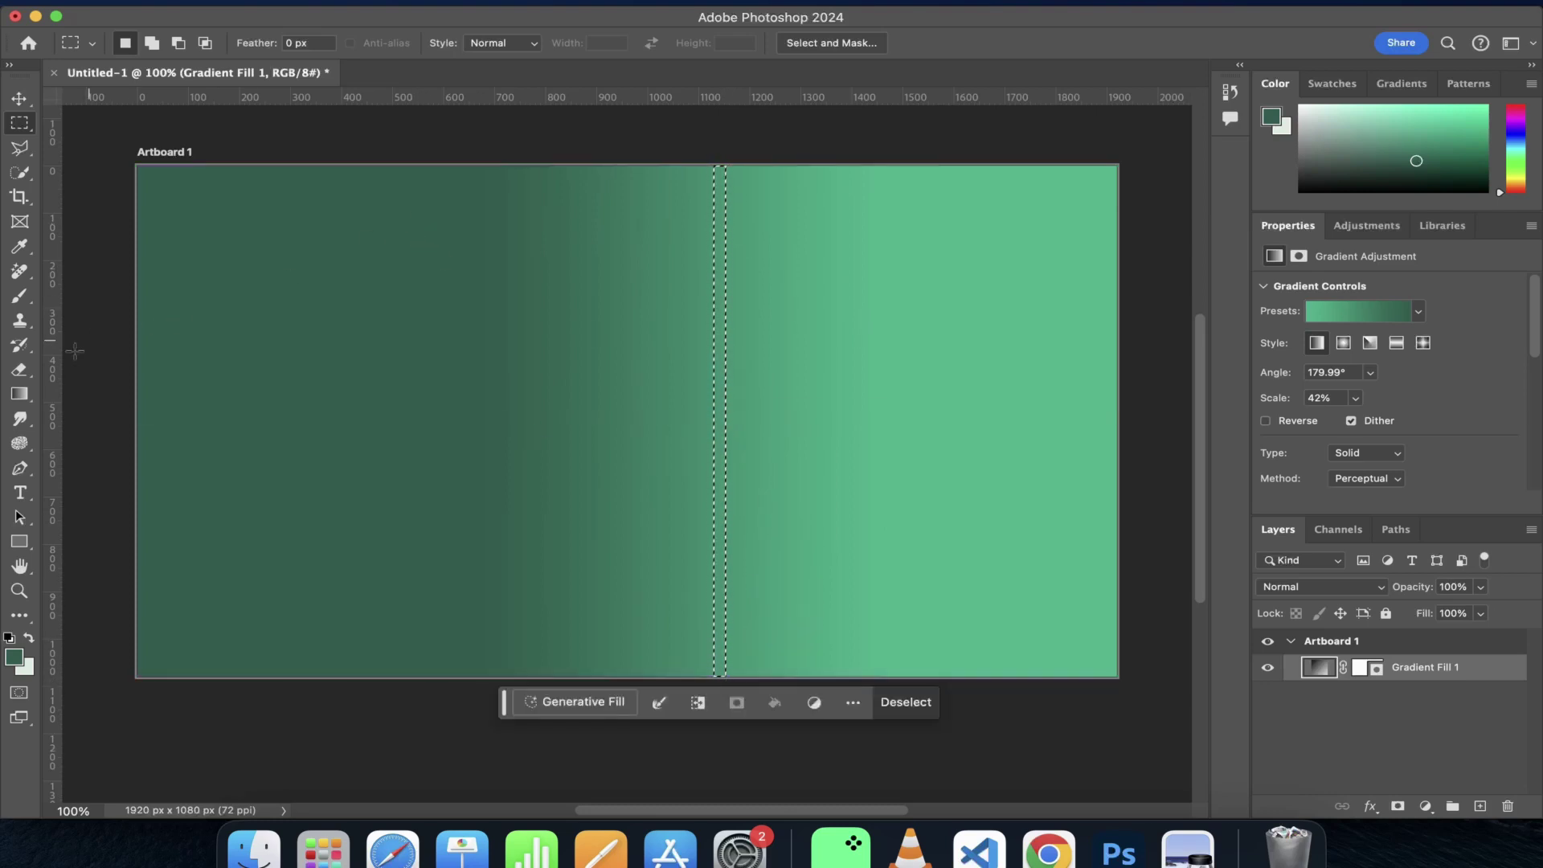
- Paint the strip dark with the Brush on a new layer, then deselect
click(21, 299)
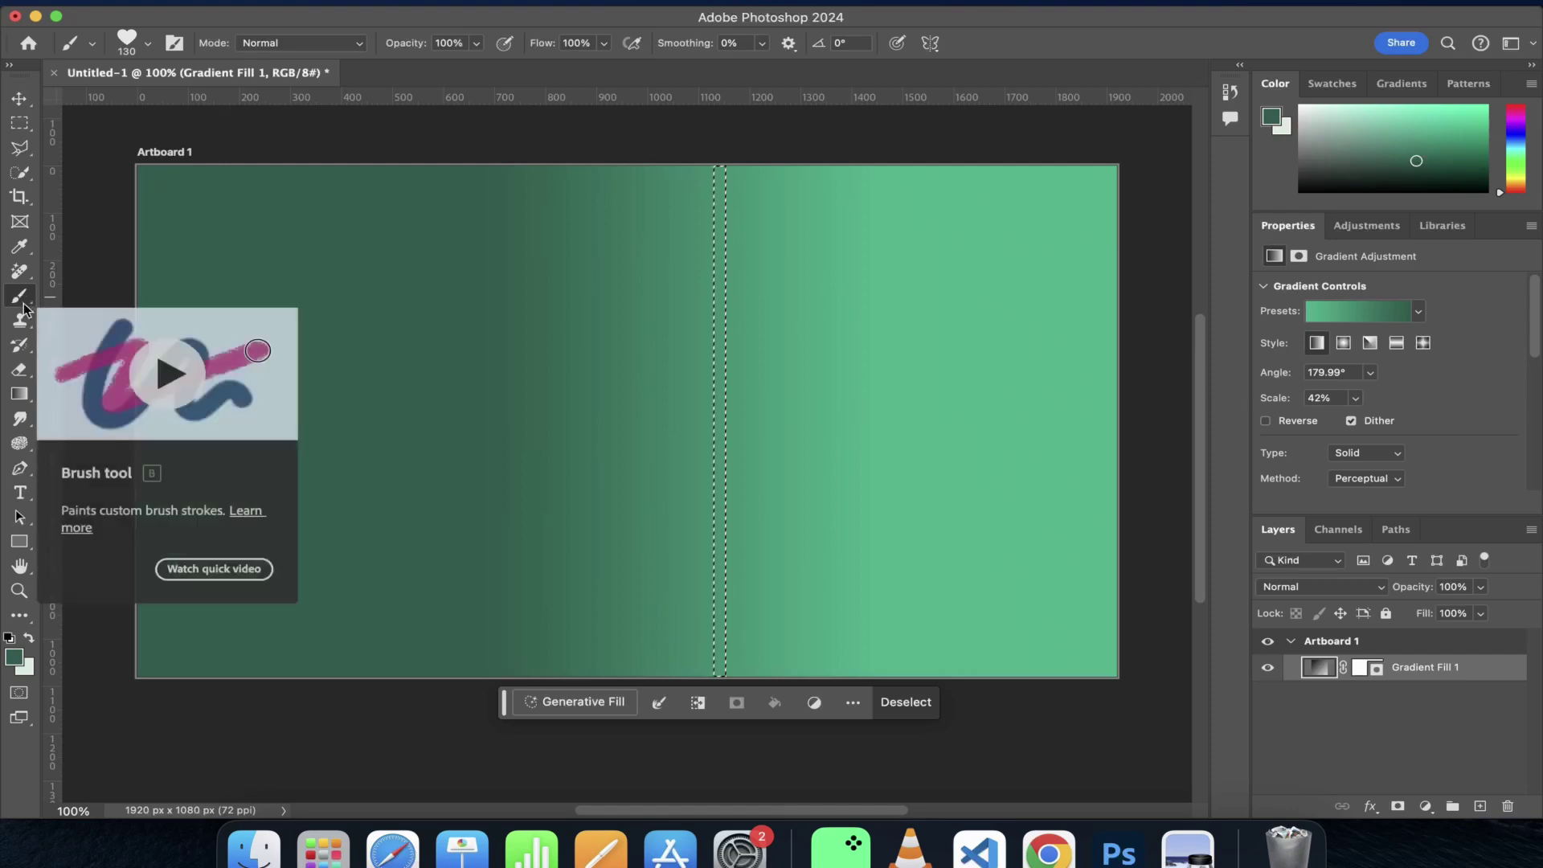
right_click(22, 299)
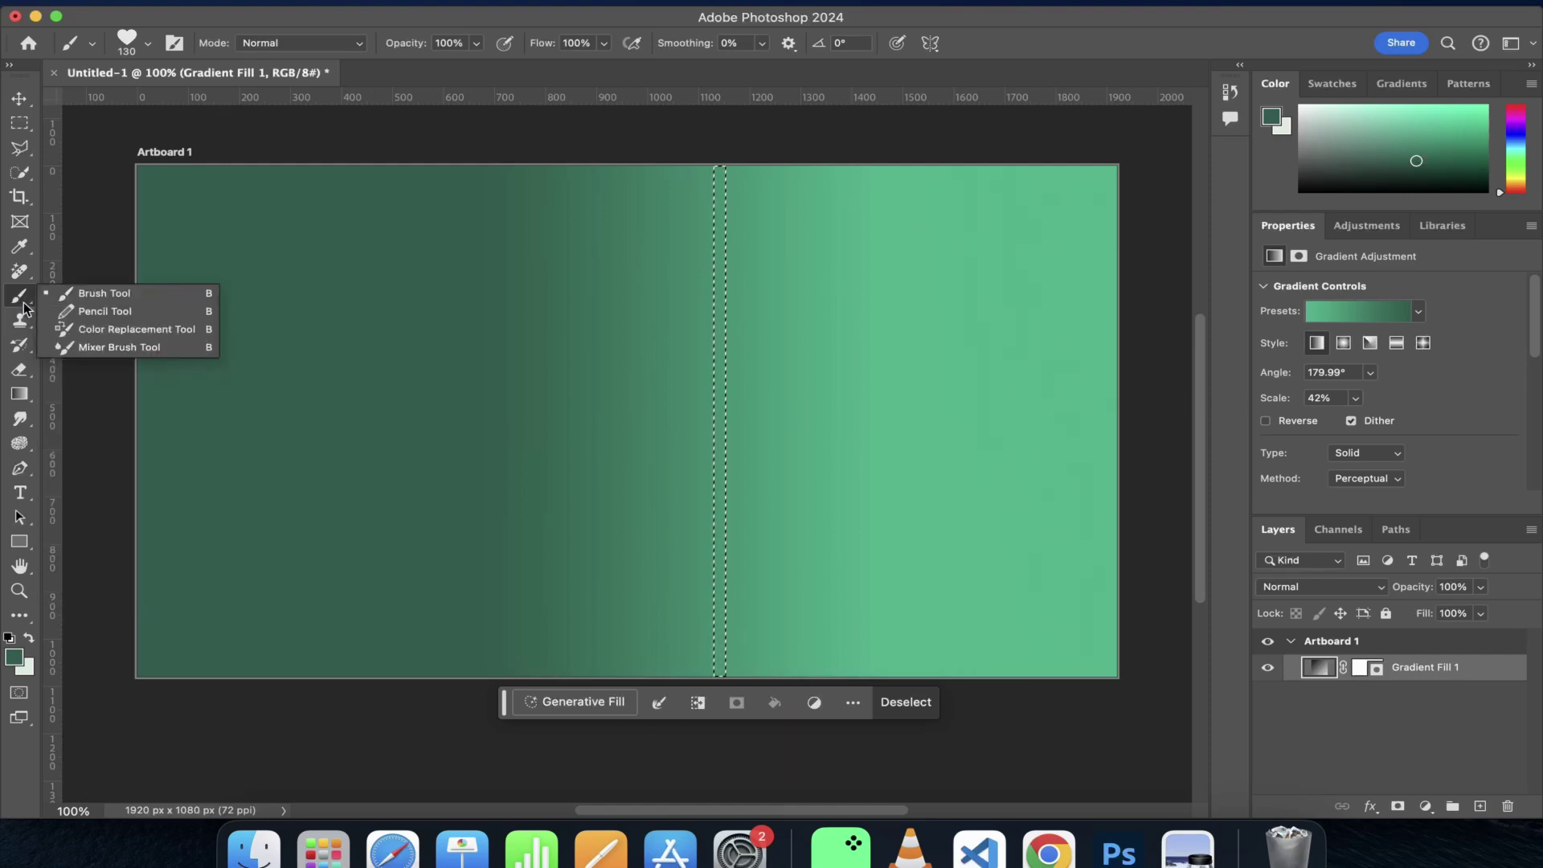
click(89, 299)
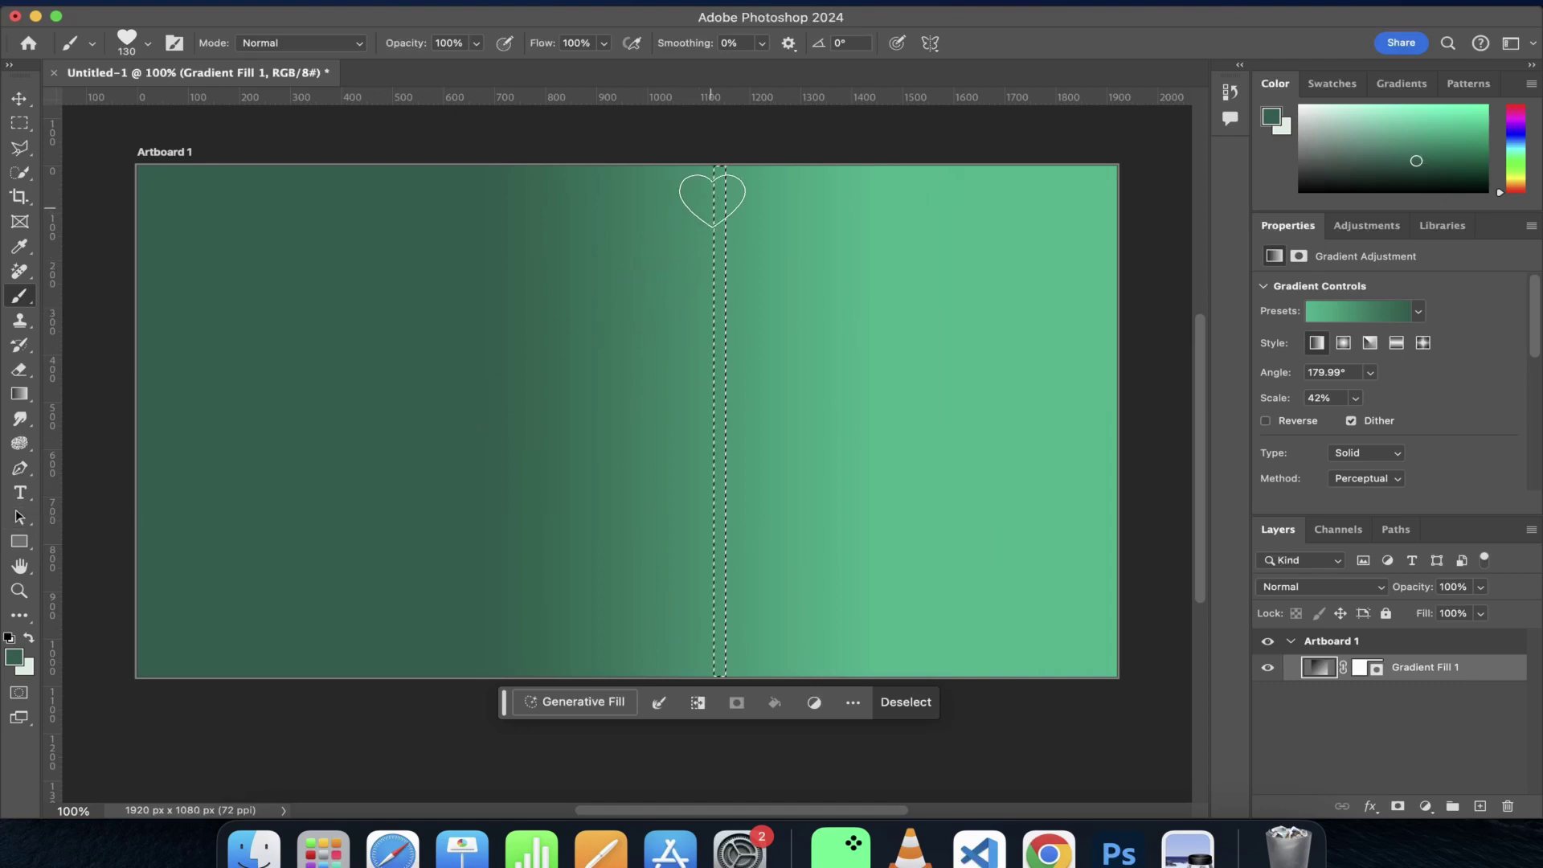
key(ctrl+j)
mouse_move(710, 193)
mouse_down()
mouse_move(691, 377)
mouse_move(714, 679)
mouse_up()
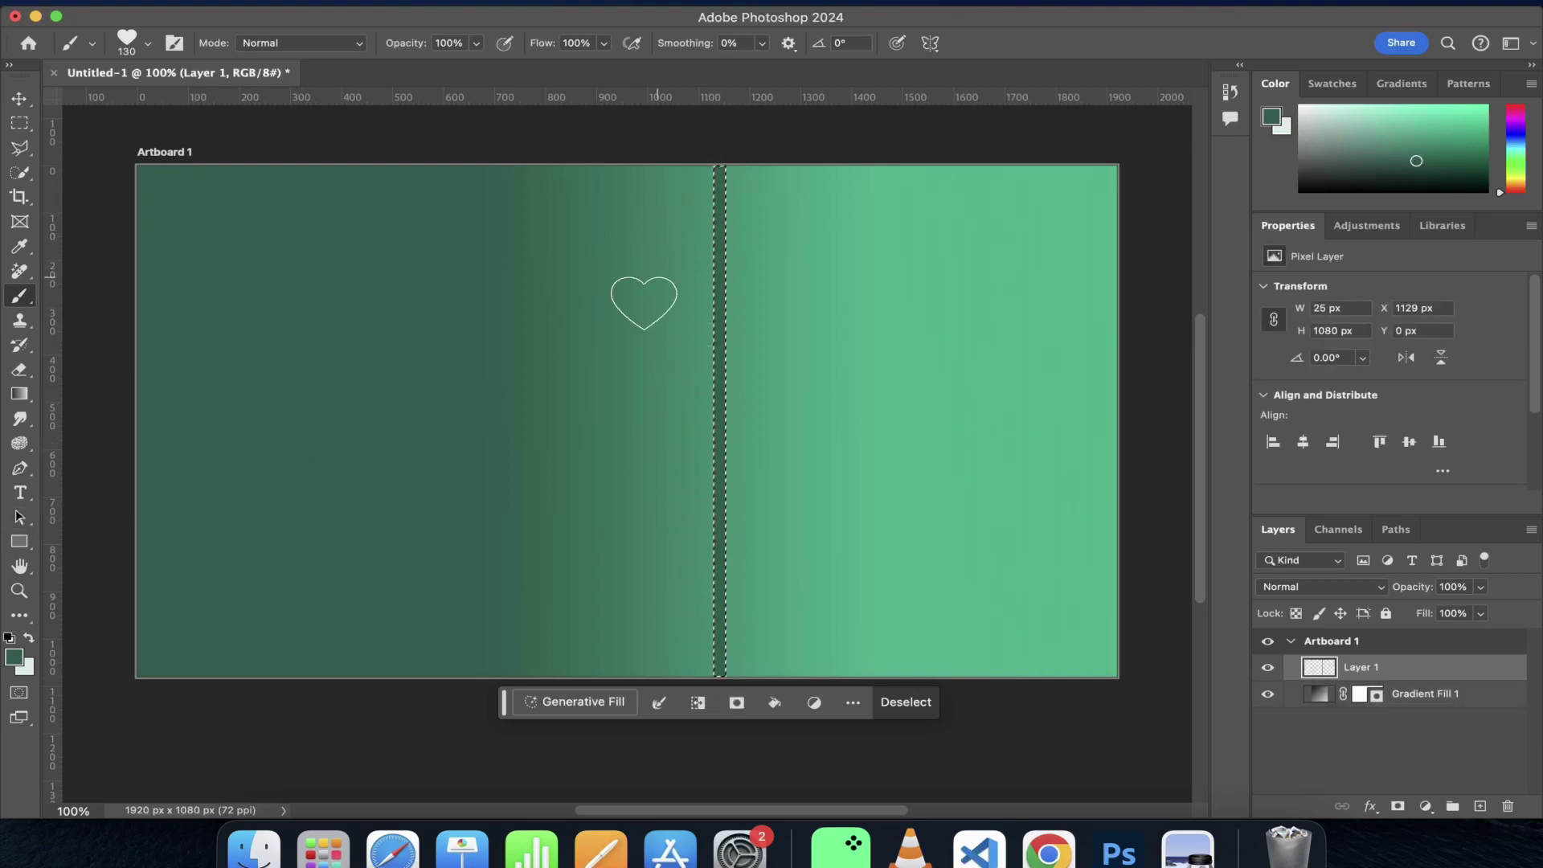
key(super+d)
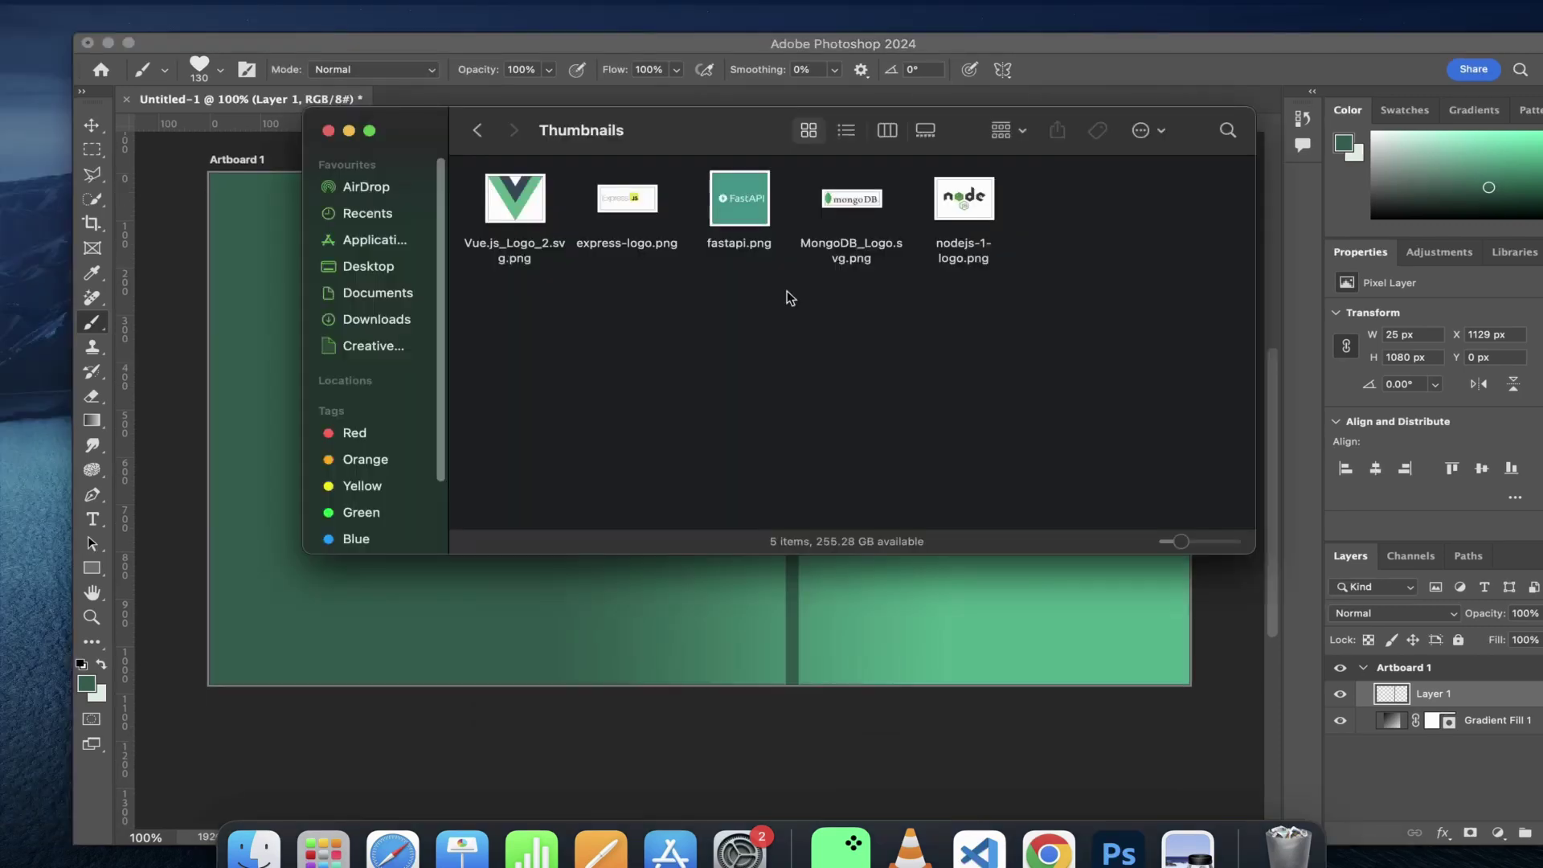
- Place the Vue.js logo on the artboard and shrink it
drag(750, 130, 1345, 238)
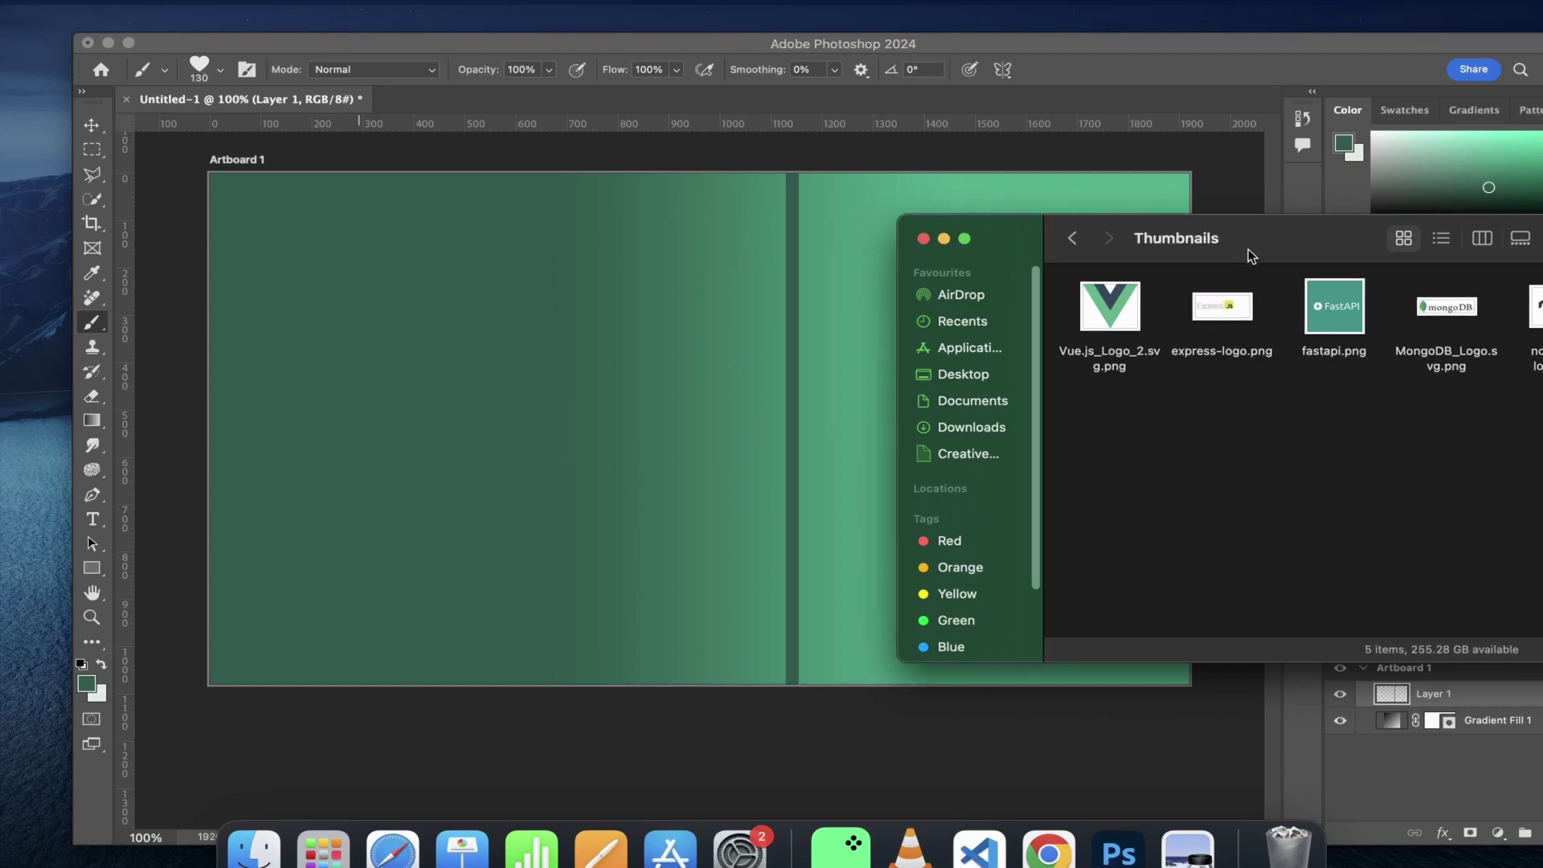
drag(1258, 239, 1227, 186)
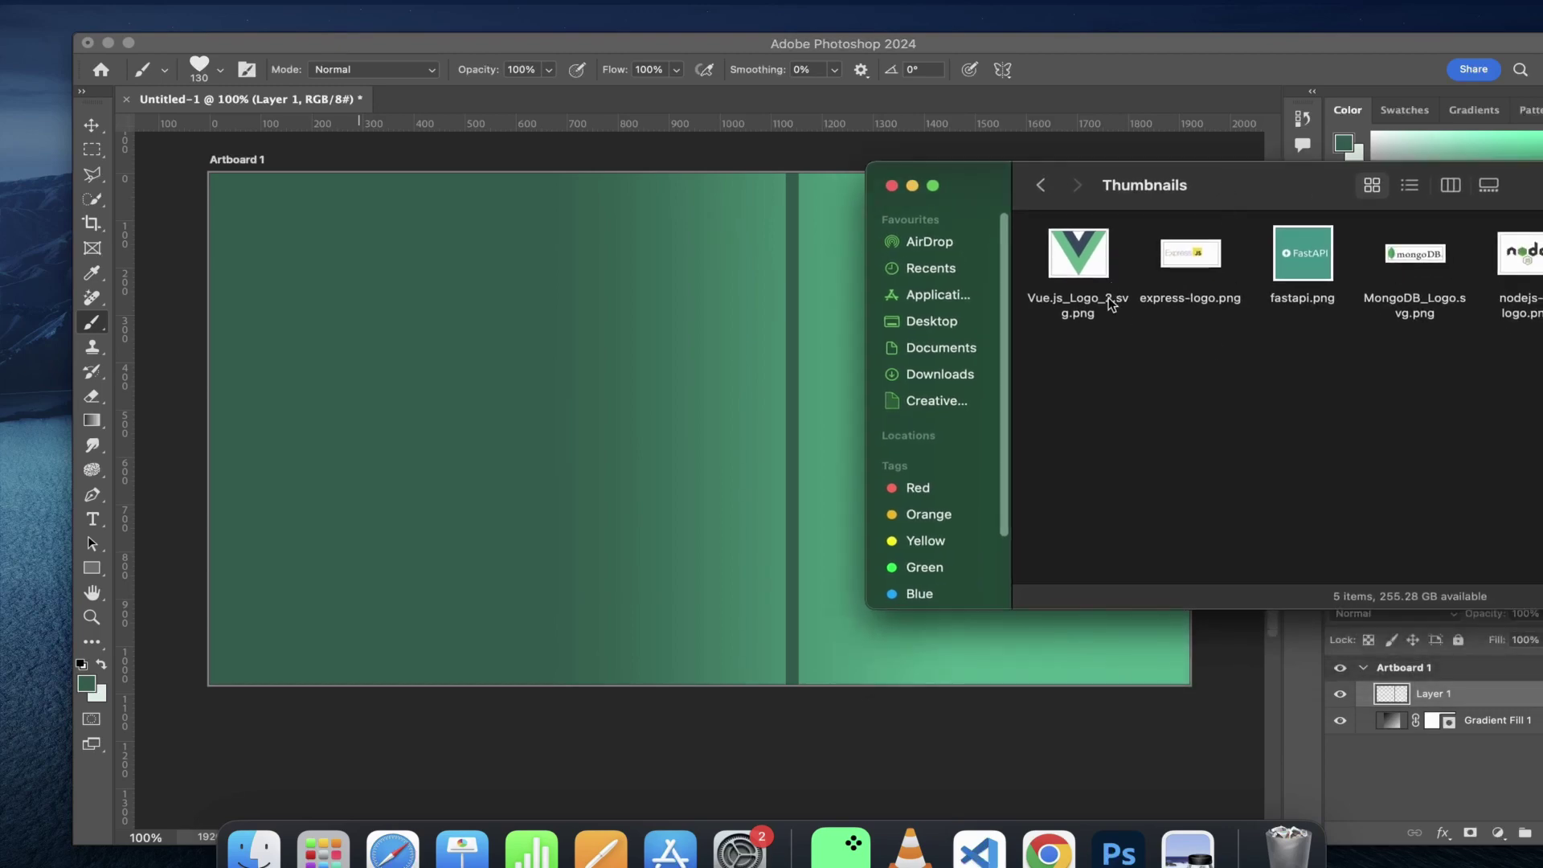
drag(1084, 274, 698, 425)
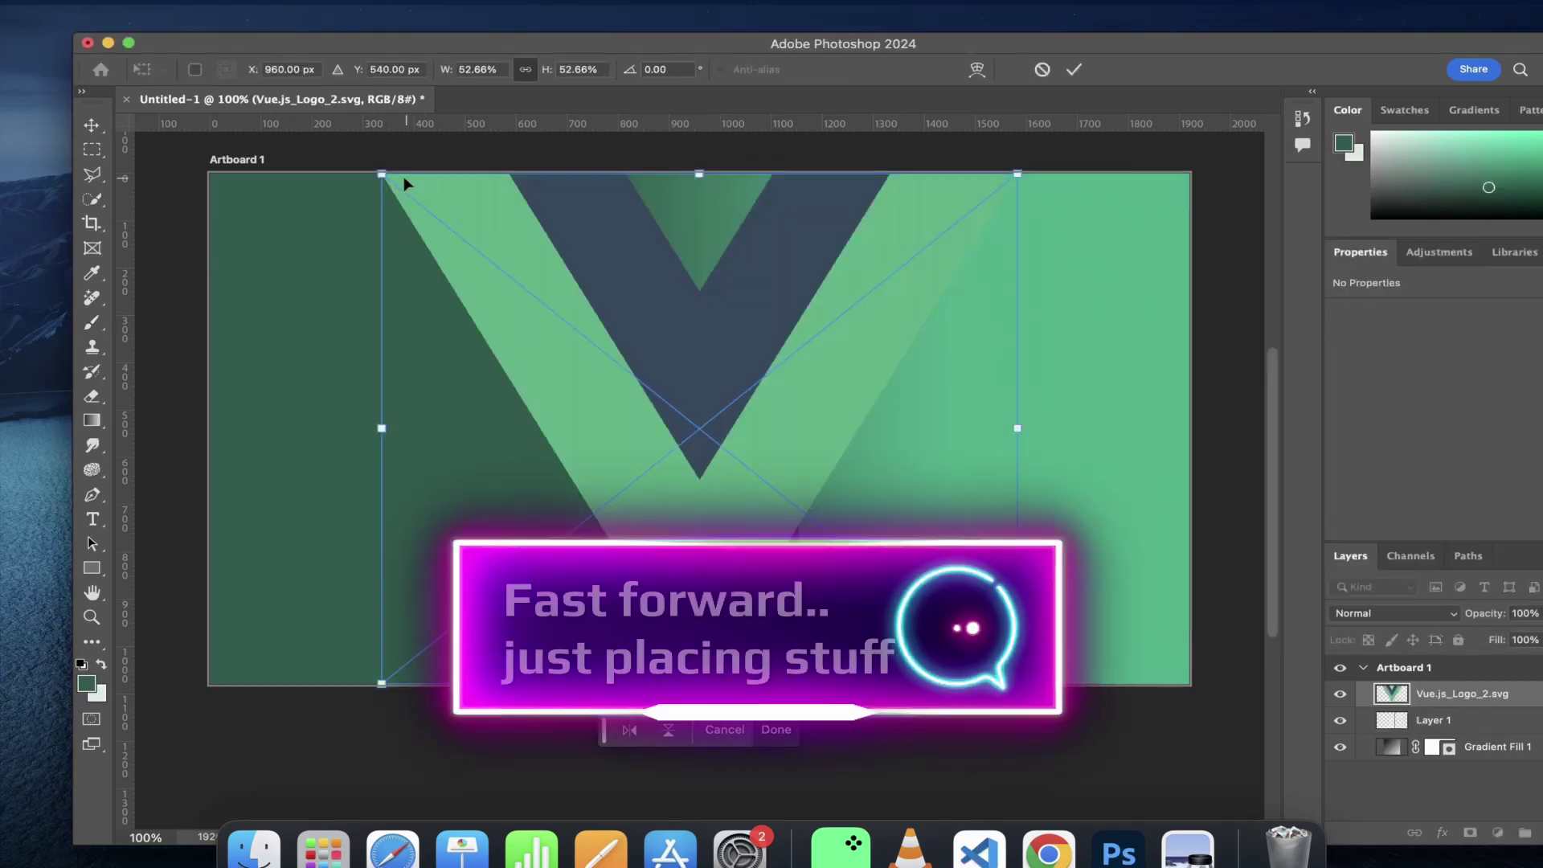
drag(407, 182, 940, 193)
key(Return)
key(b)
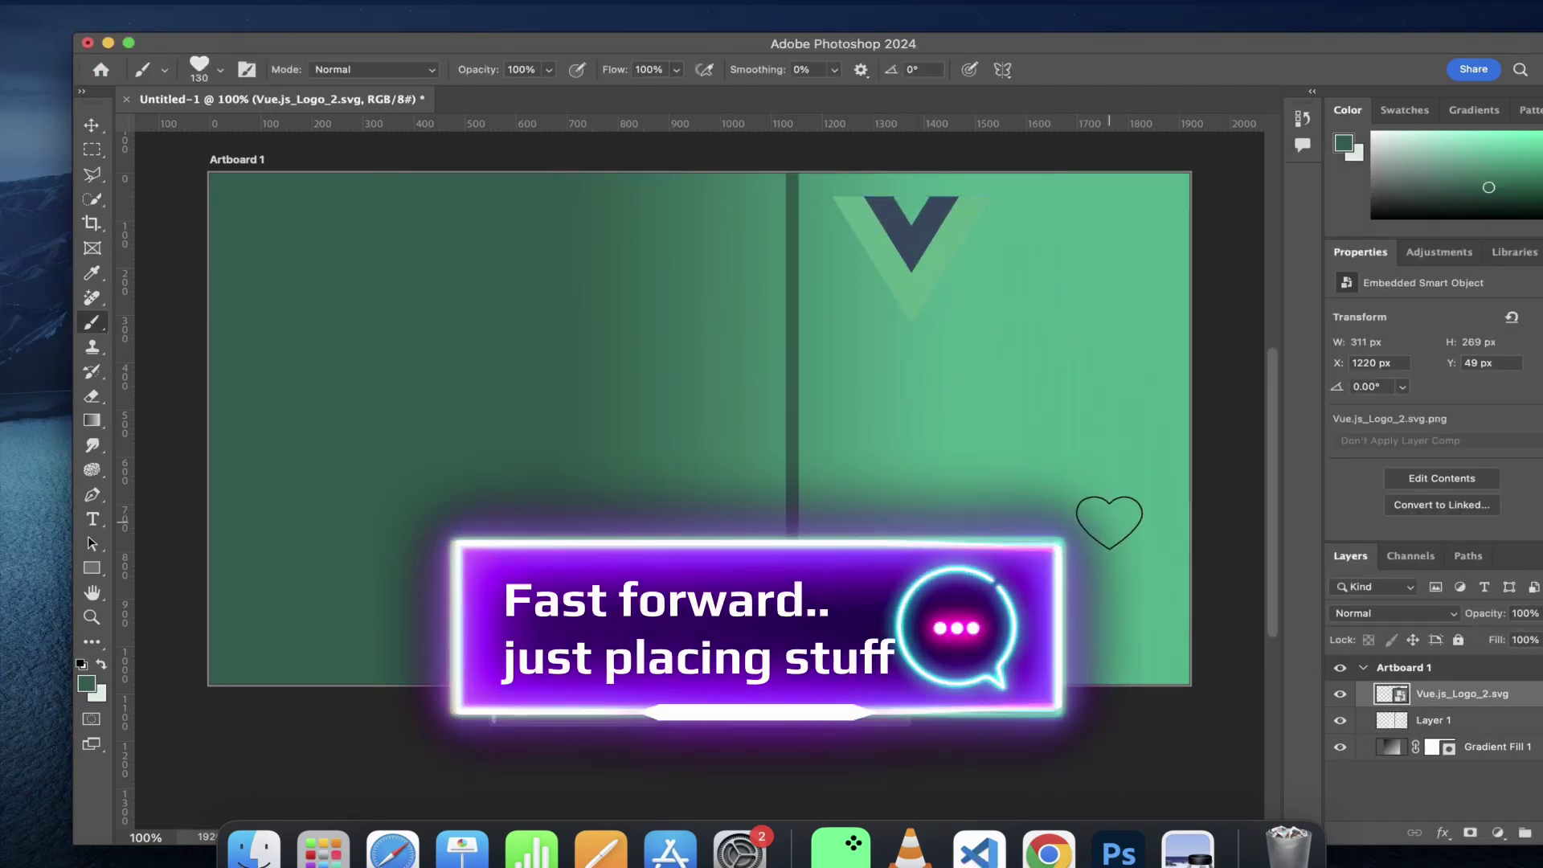
- Place the MongoDB logo on the artboard, scaled down to 22.53%
click(254, 850)
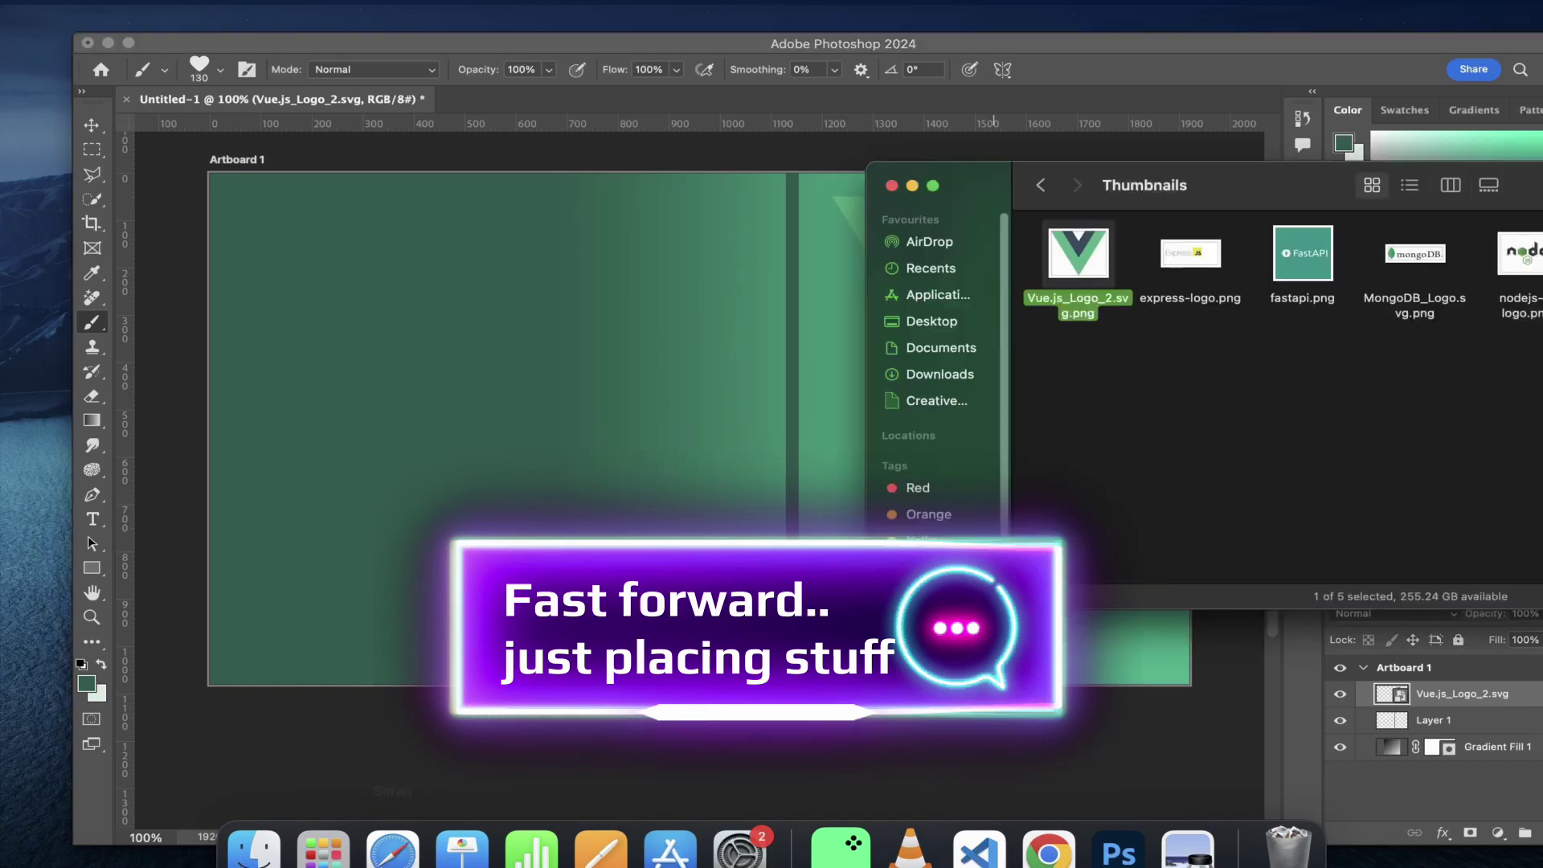
drag(1414, 256, 723, 402)
drag(214, 303, 828, 458)
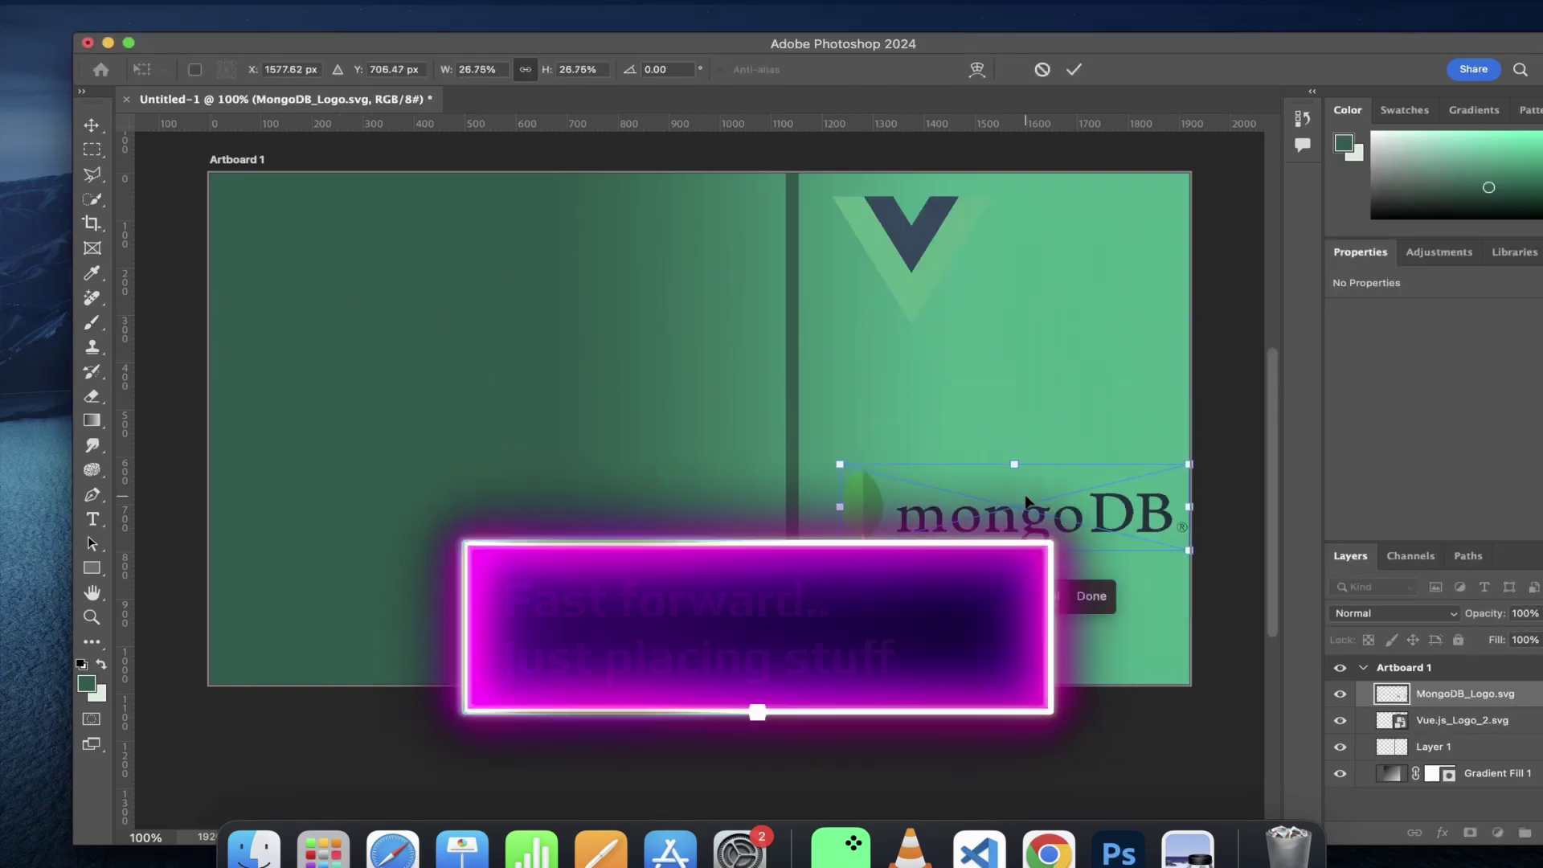
drag(1188, 458, 1111, 368)
drag(997, 361, 1013, 339)
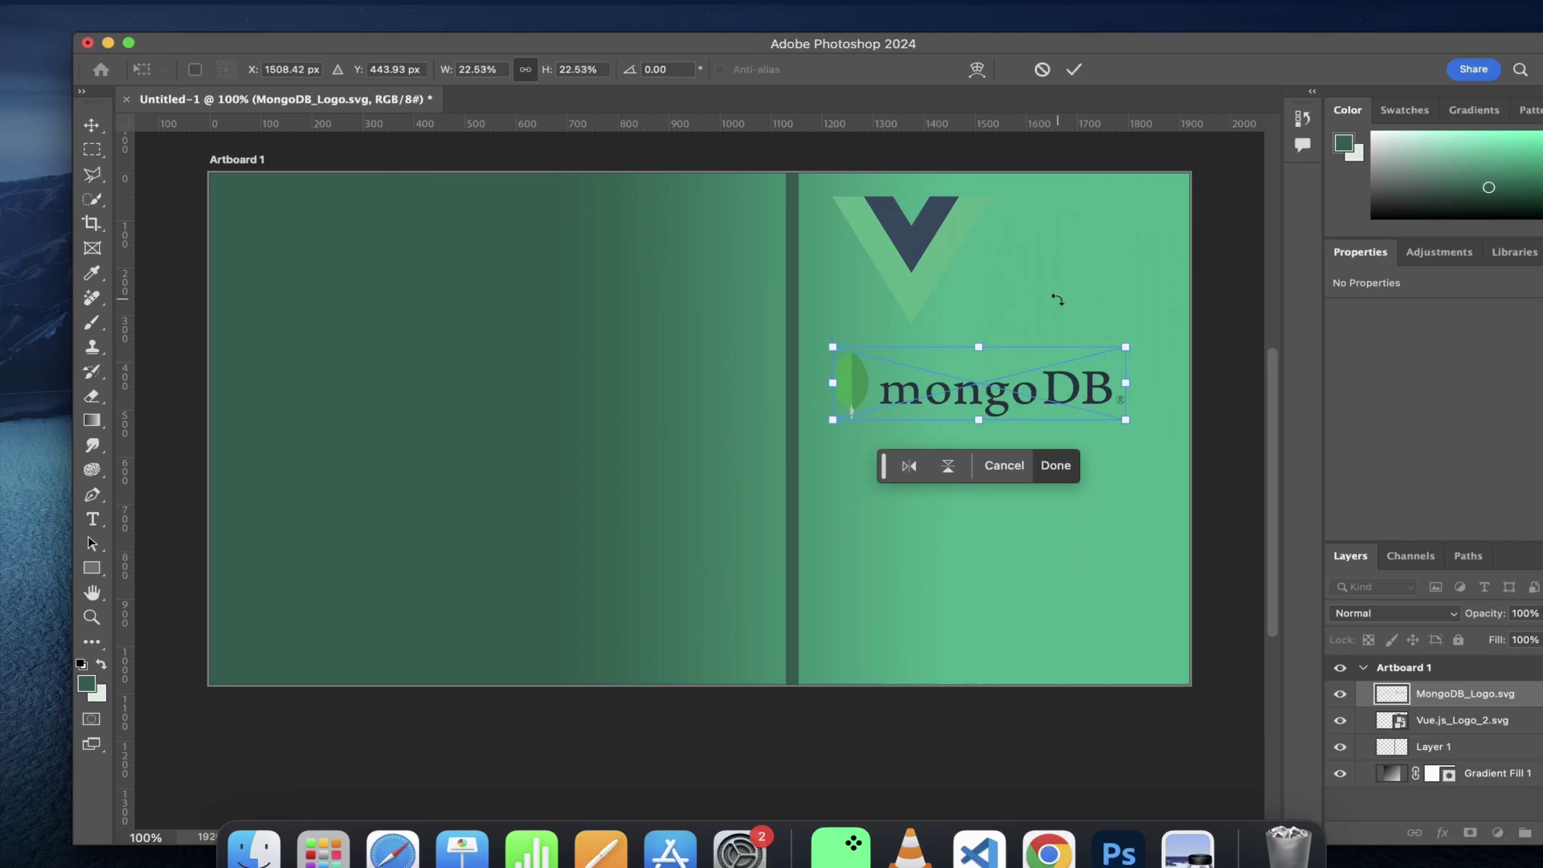
click(1056, 465)
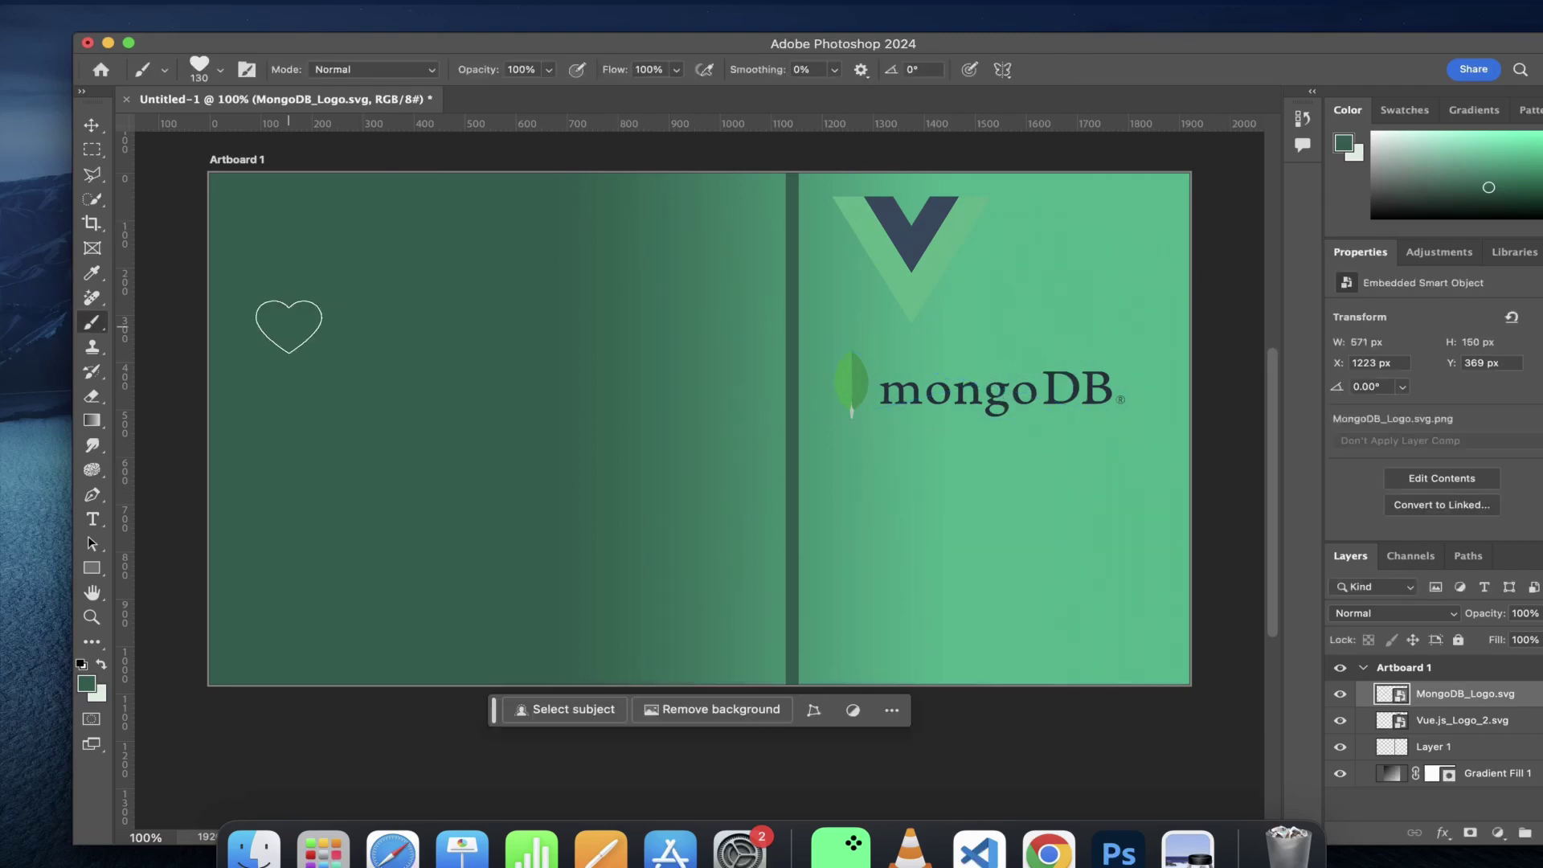
- Arrange the MongoDB logo above the Vue V logo with the Move tool
key(v)
drag(983, 390, 982, 216)
drag(910, 289, 897, 376)
click(1050, 576)
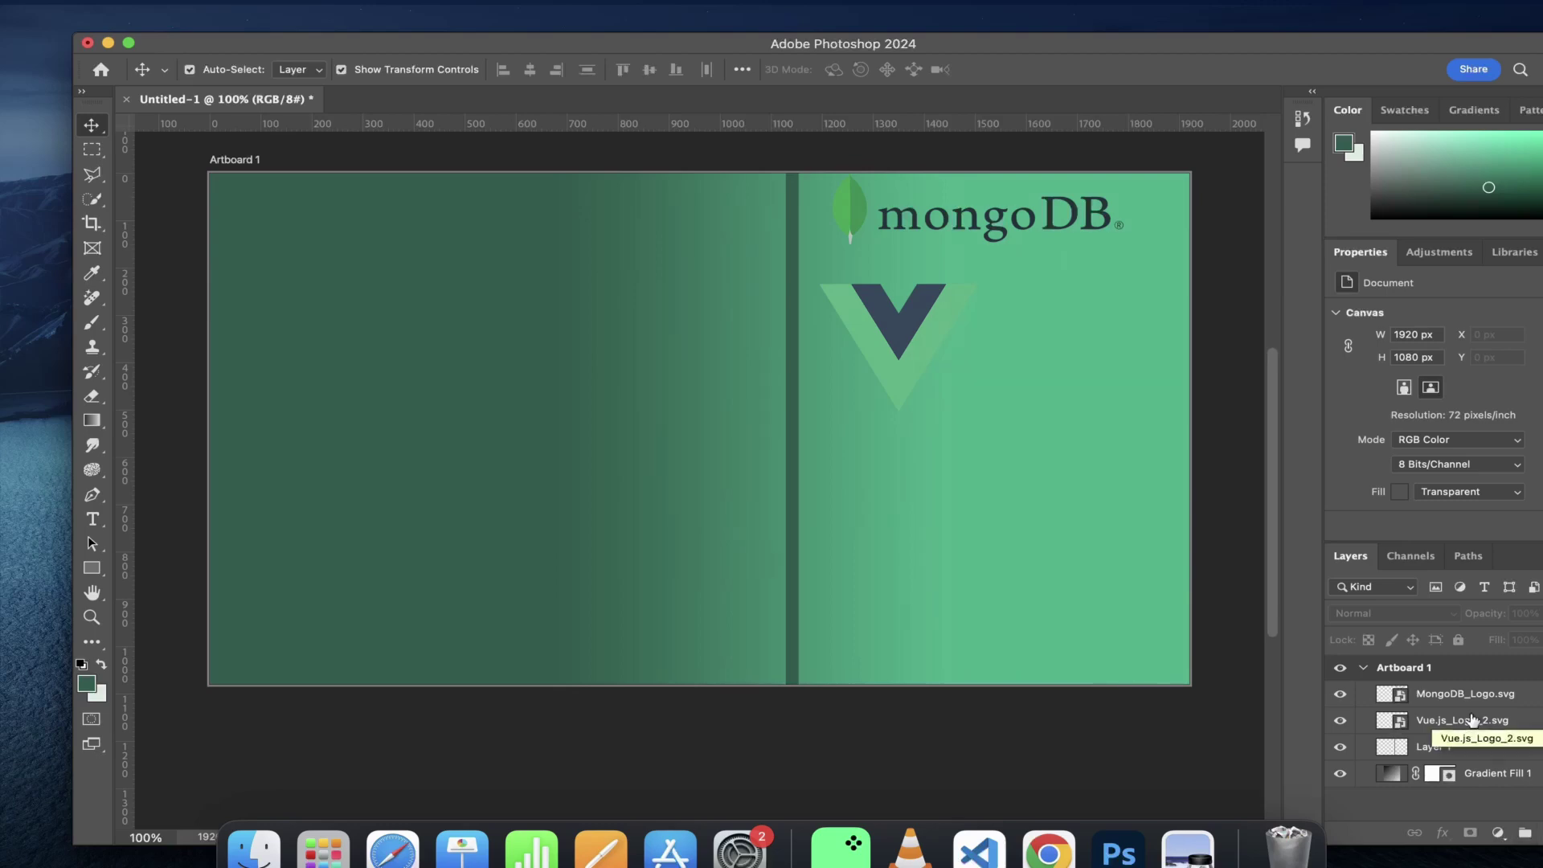
- Place the Node.js logo and nudge the MongoDB logo into its final position
drag(1412, 251, 1110, 345)
click(1167, 447)
click(823, 493)
drag(947, 215, 864, 211)
click(1212, 441)
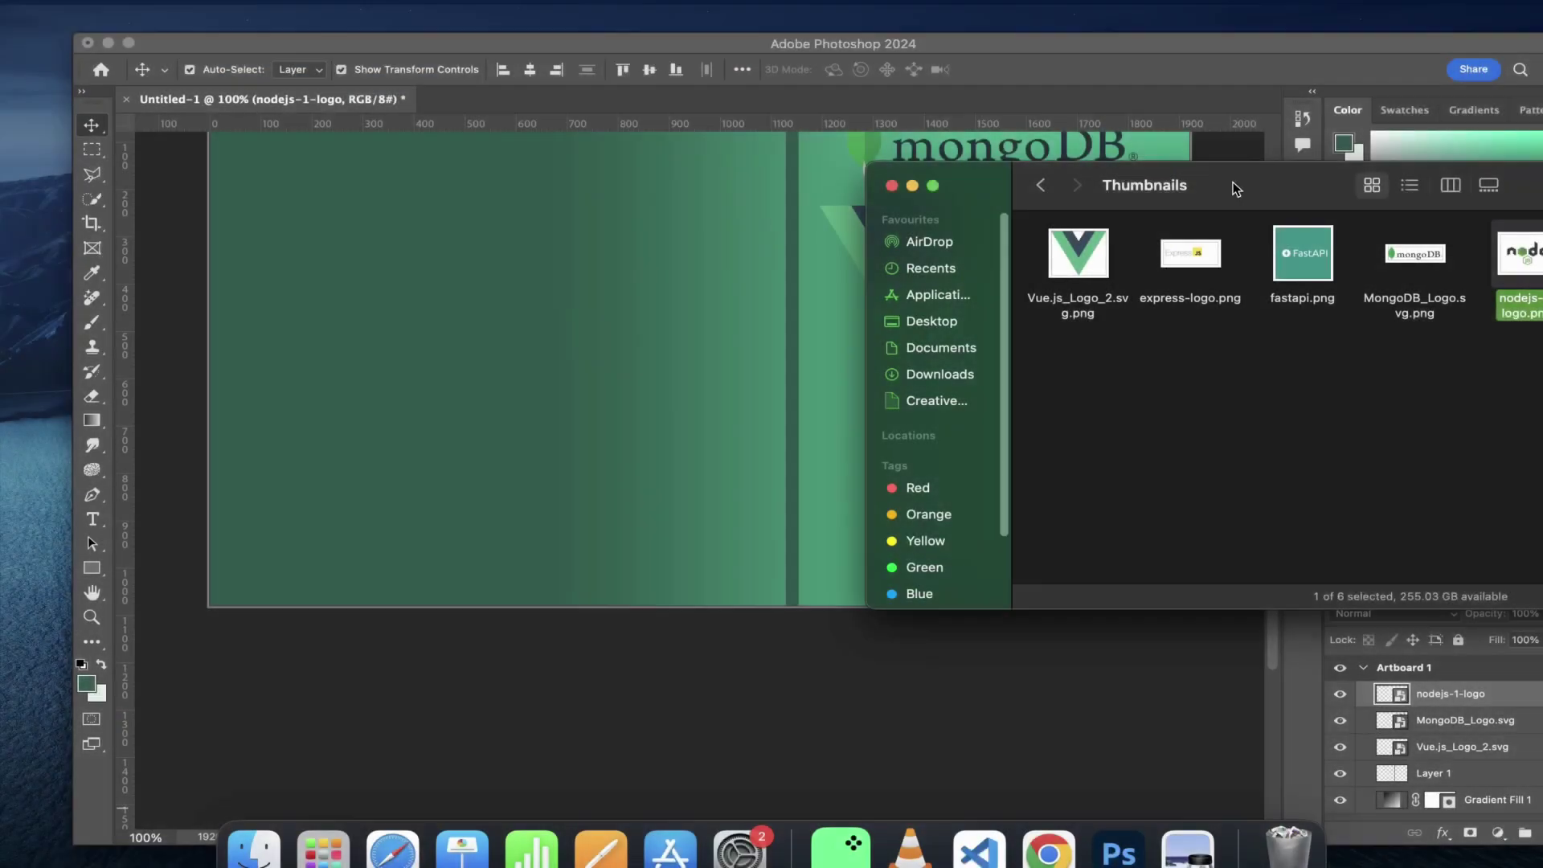
- Place the app Screenshot file on the artboard and shrink it to about half size
drag(1039, 179, 614, 200)
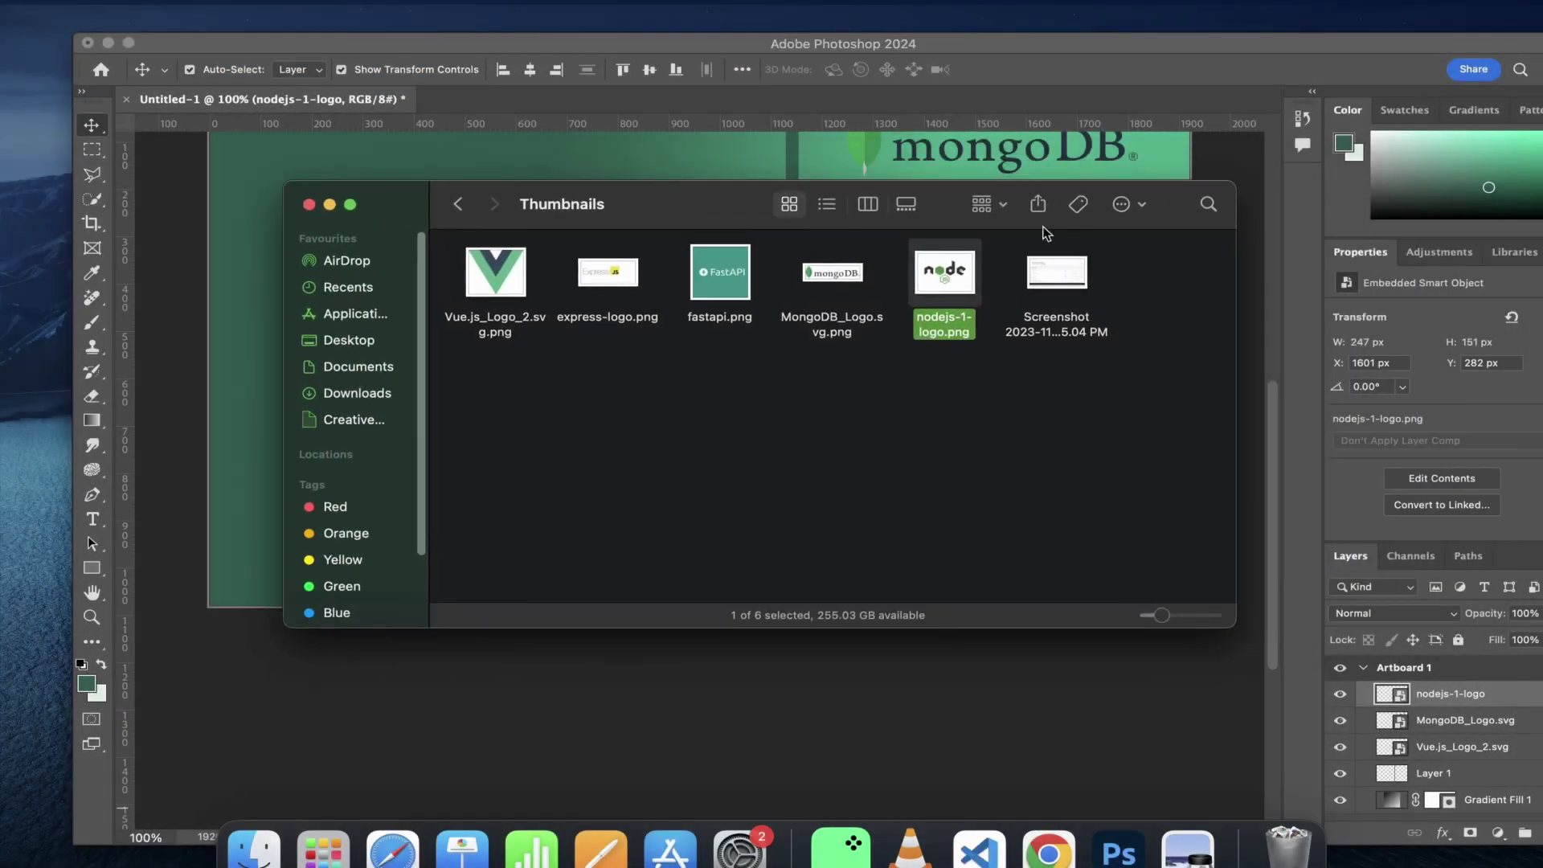
drag(726, 196, 824, 426)
click(1155, 502)
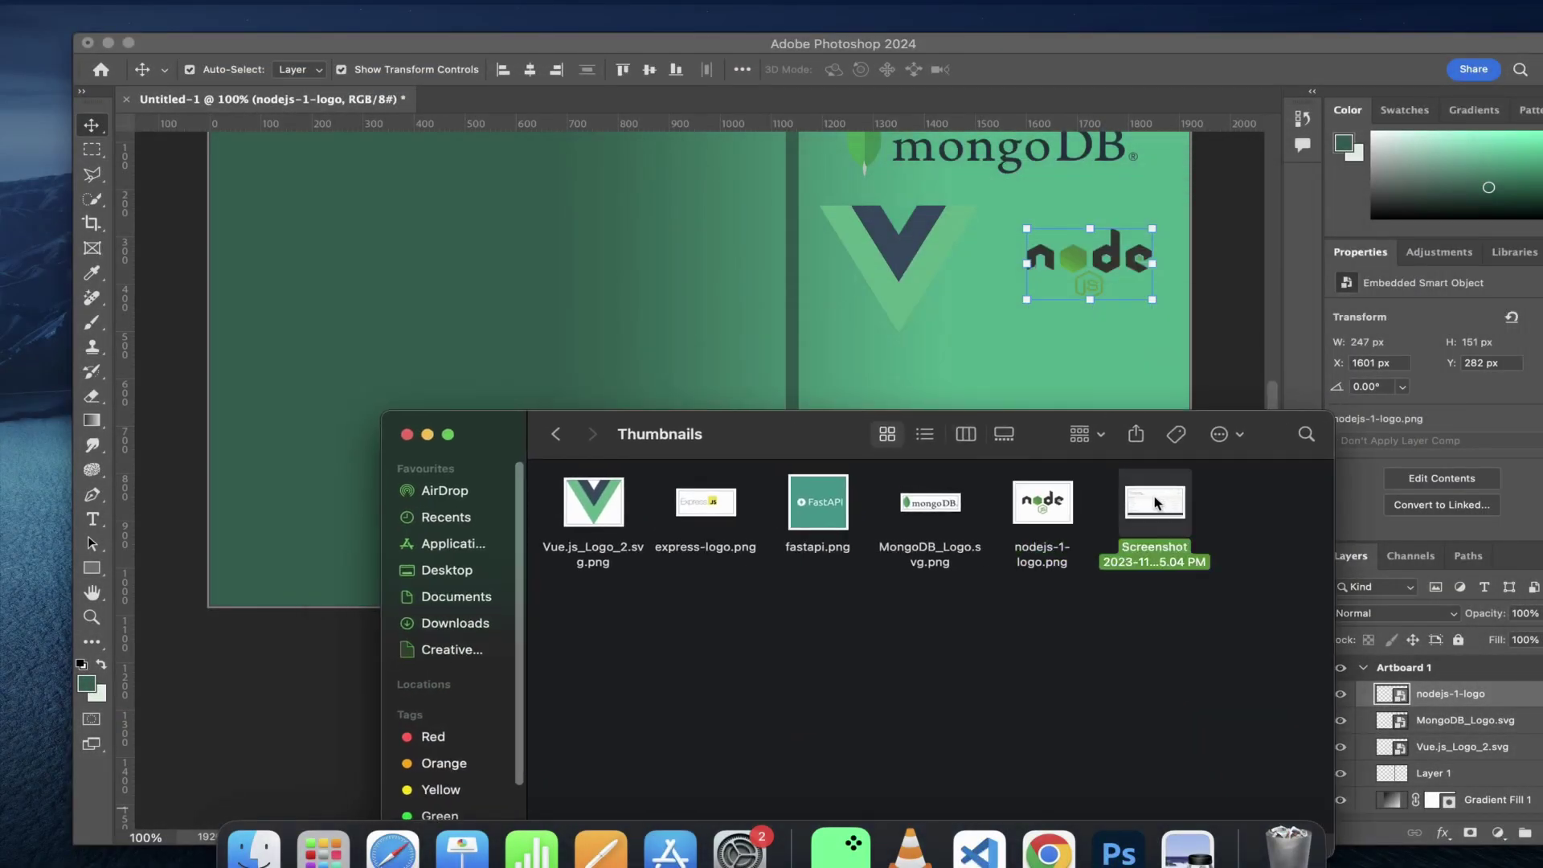
drag(1155, 502, 954, 317)
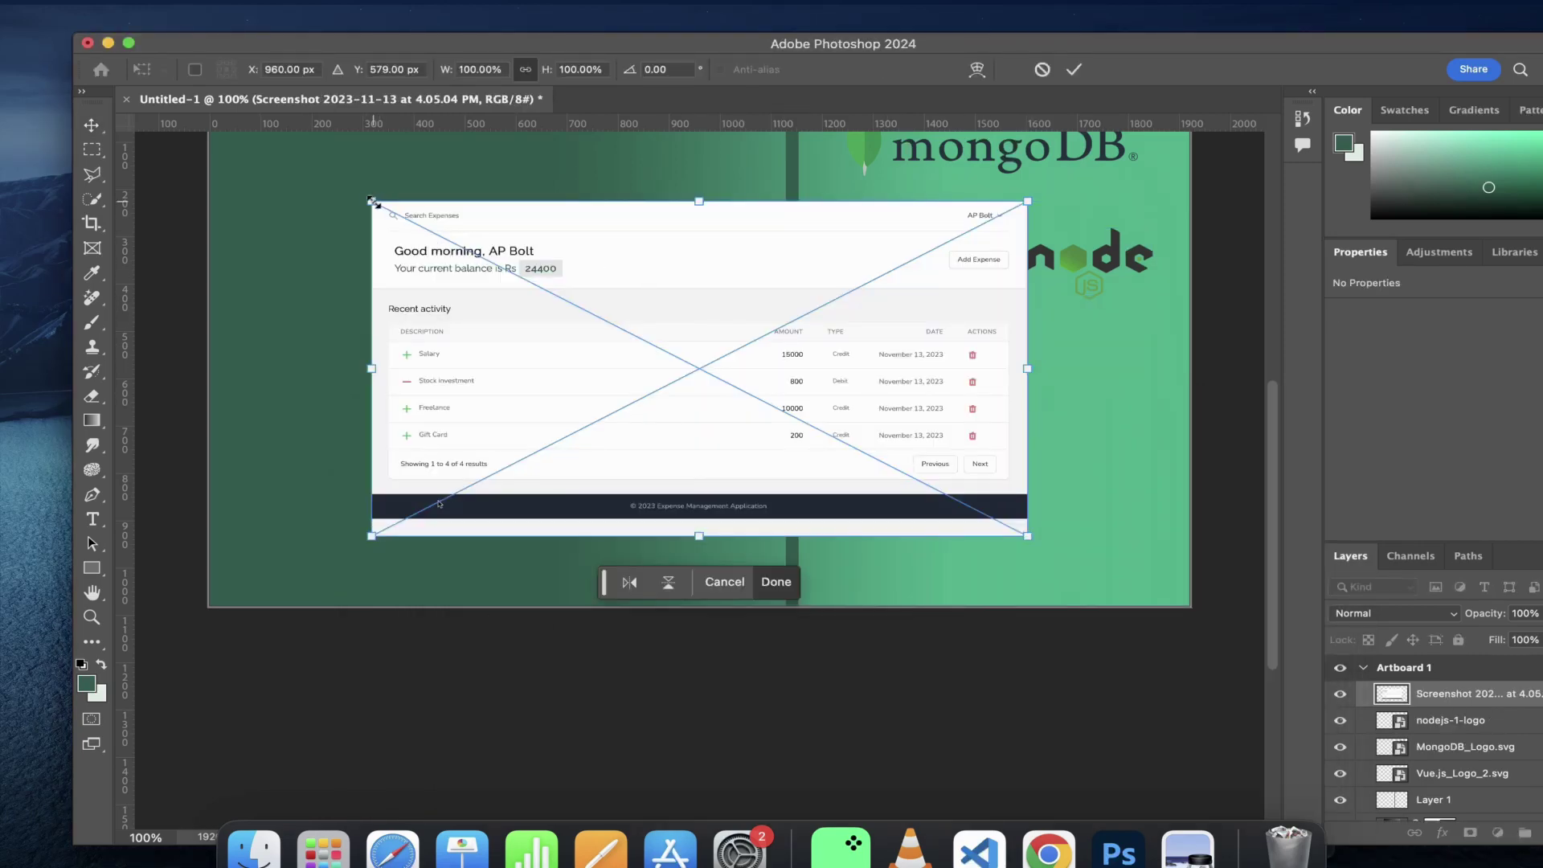
drag(372, 202, 695, 366)
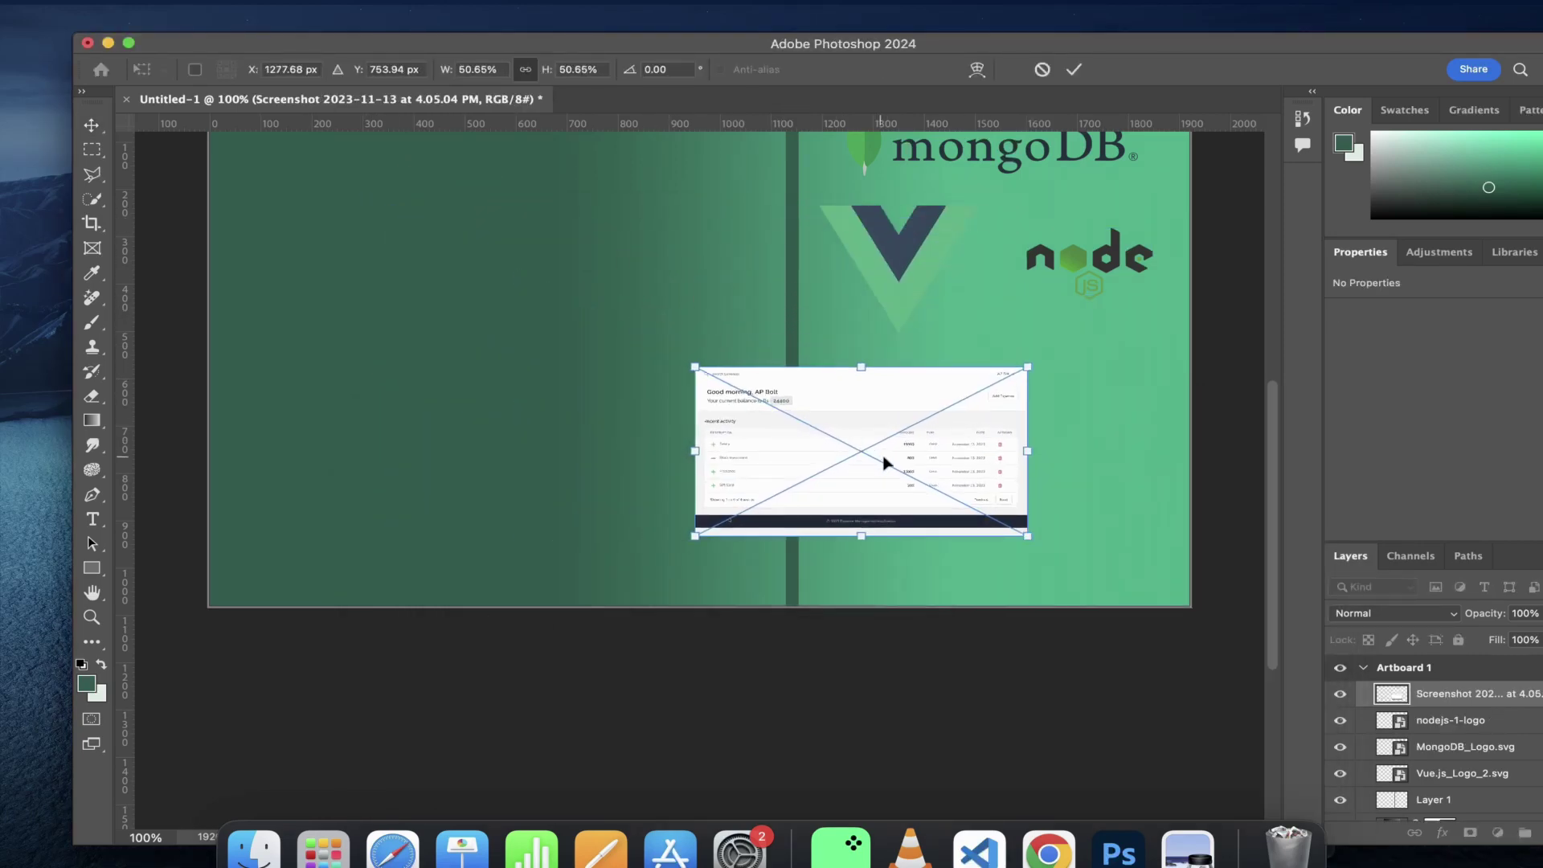
- Move the screenshot to the lower right, stretch it to 704 x 468 px, and apply
drag(884, 462, 1023, 505)
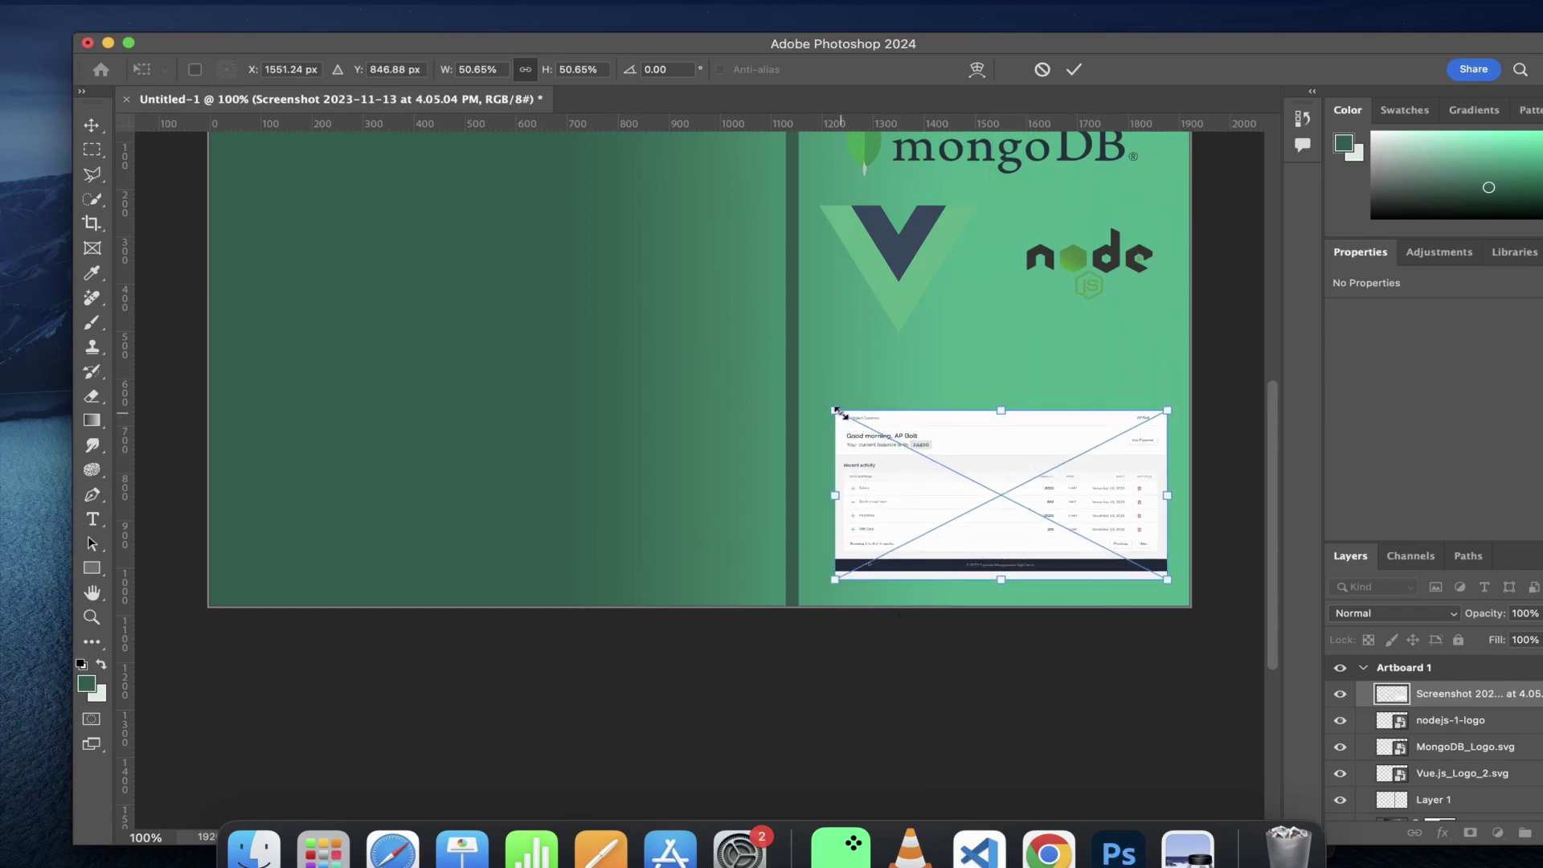
drag(1002, 410, 1009, 360)
drag(1165, 472, 1179, 472)
drag(834, 478, 820, 478)
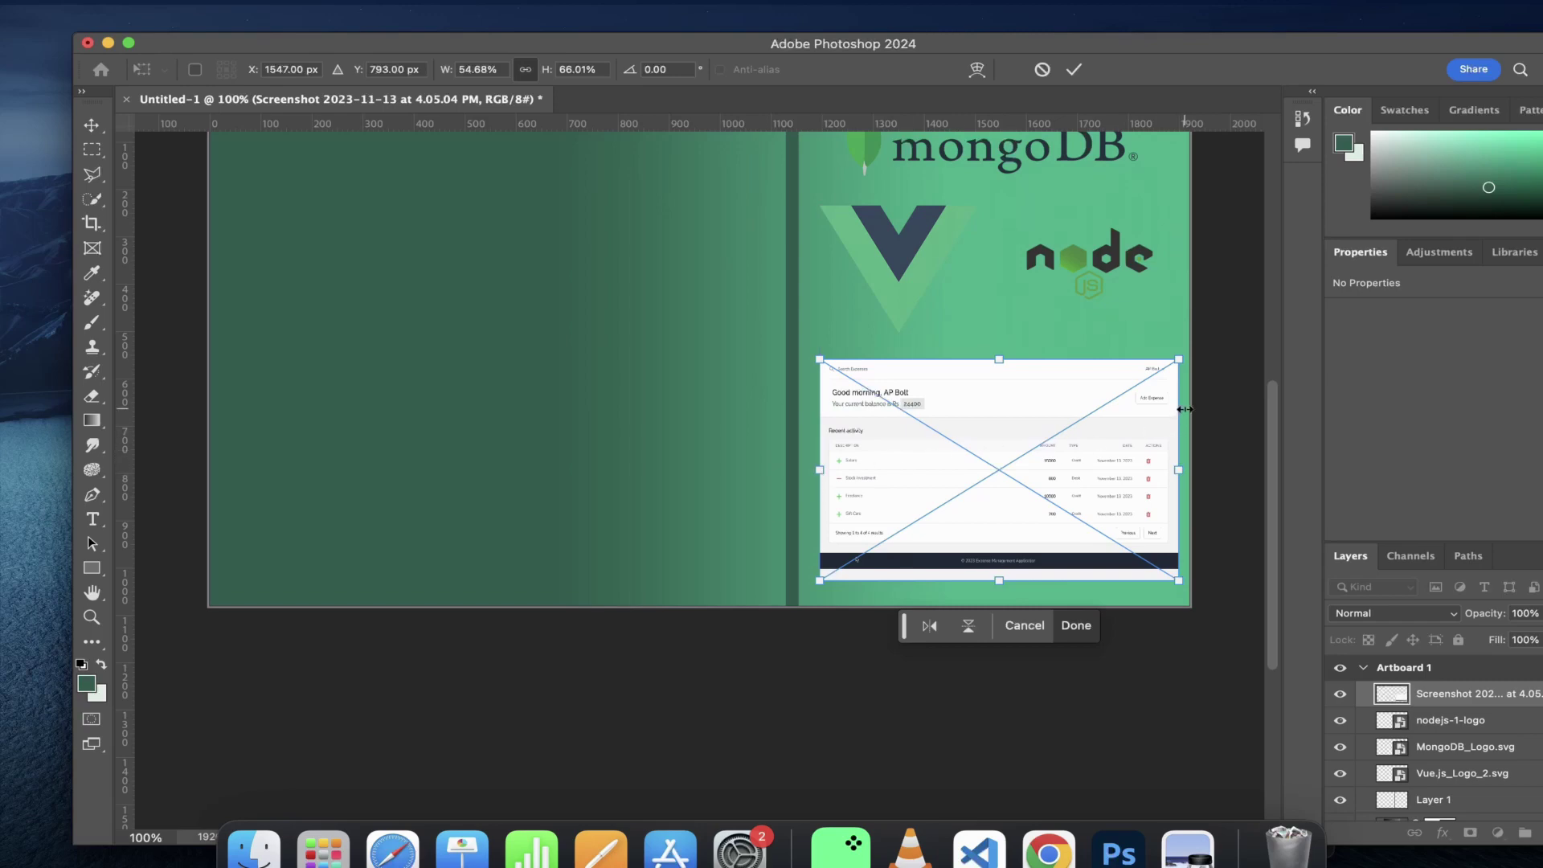
click(1077, 629)
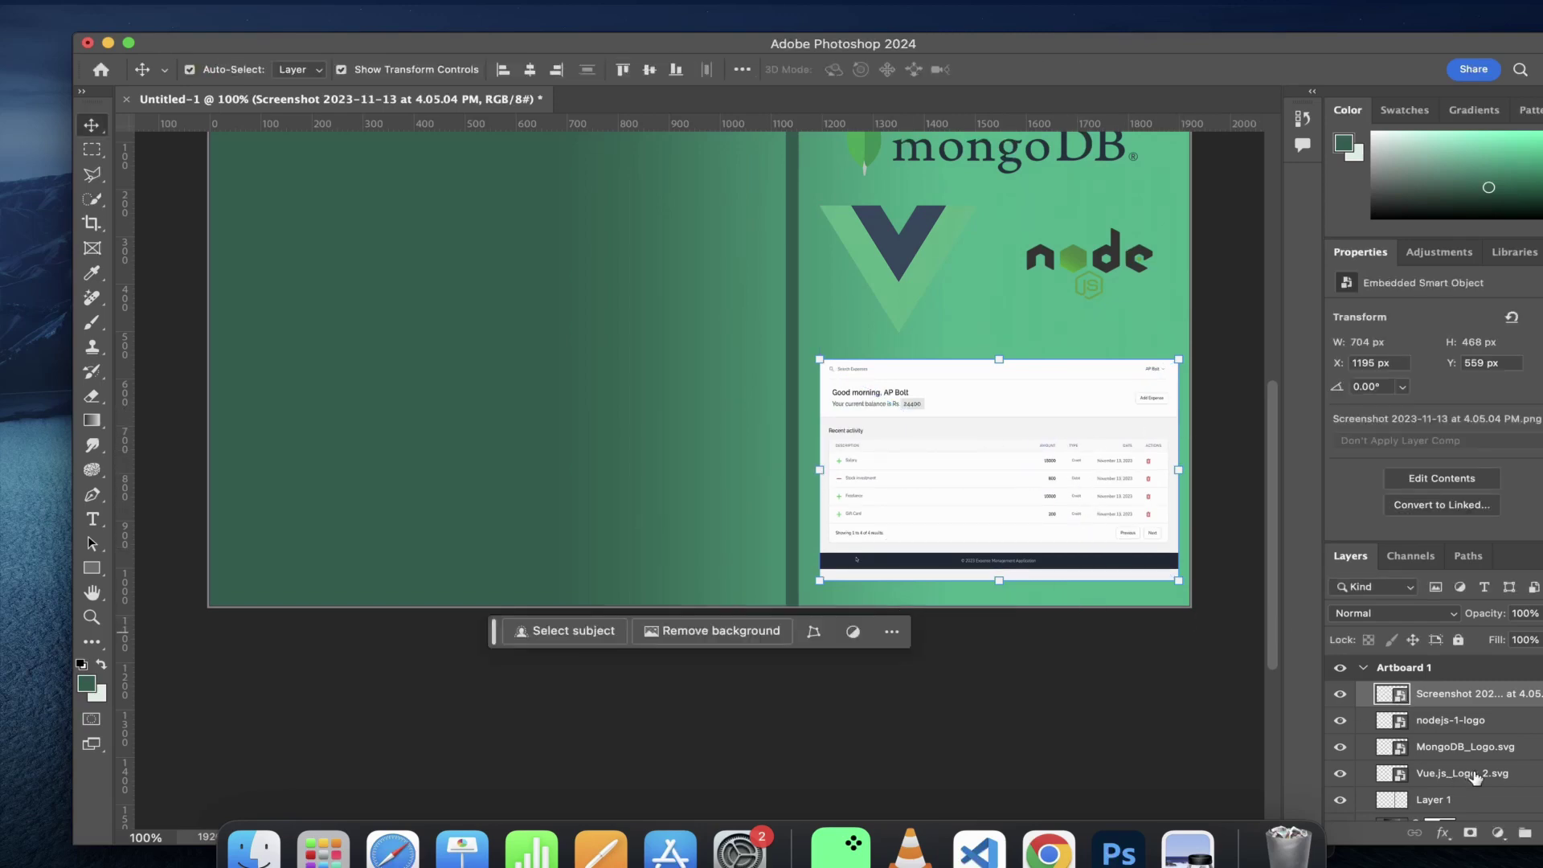
- Add Stroke and Inner Glow layer styles to the dashboard screenshot via Blending Options
scroll(1217, 707, down, 2)
scroll(1213, 700, down, 2)
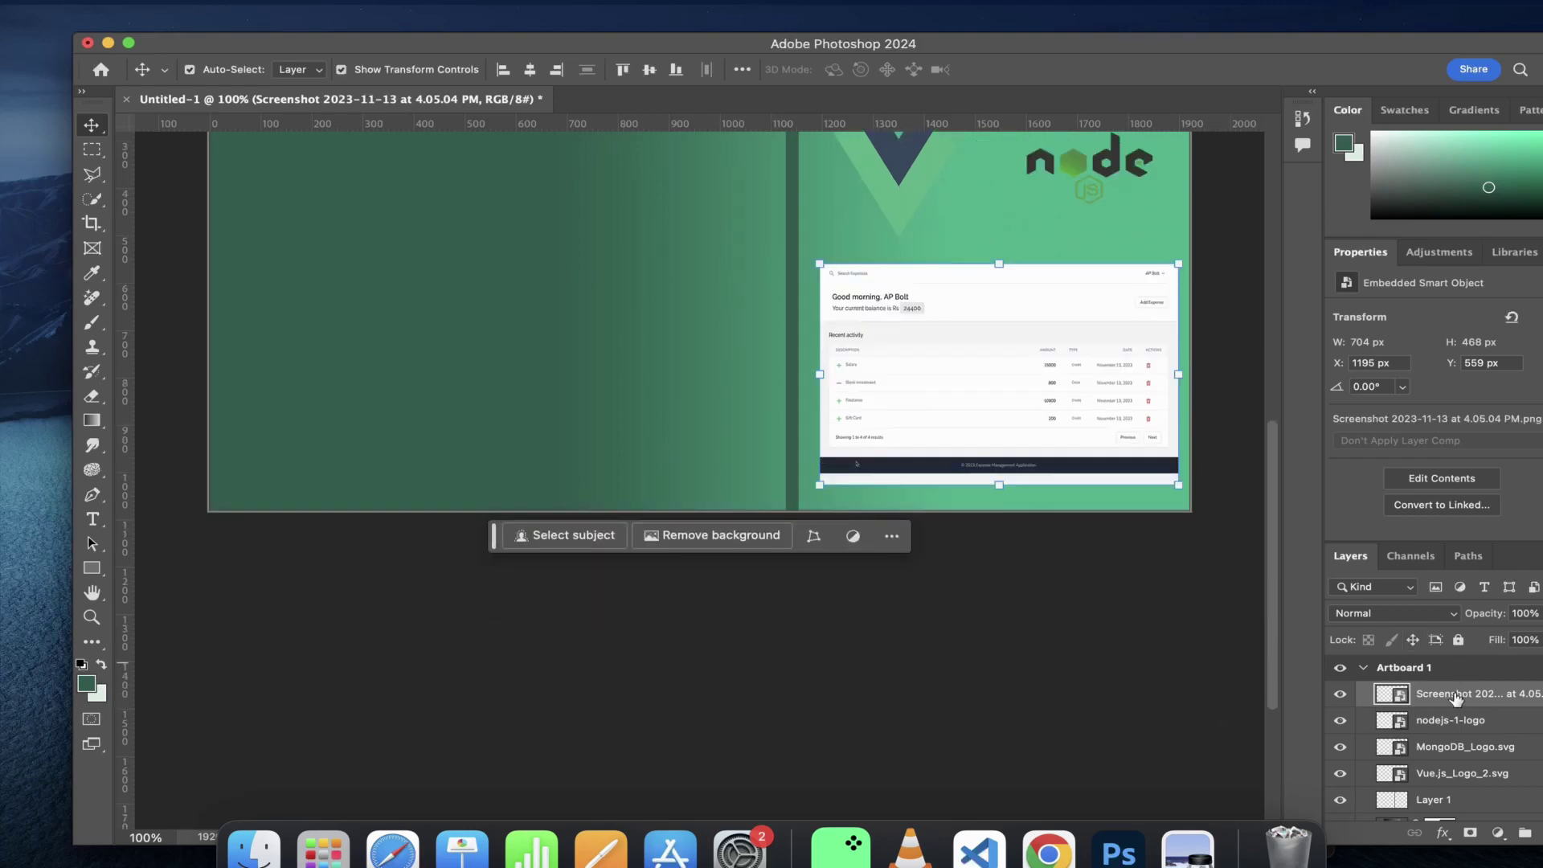
click(1444, 837)
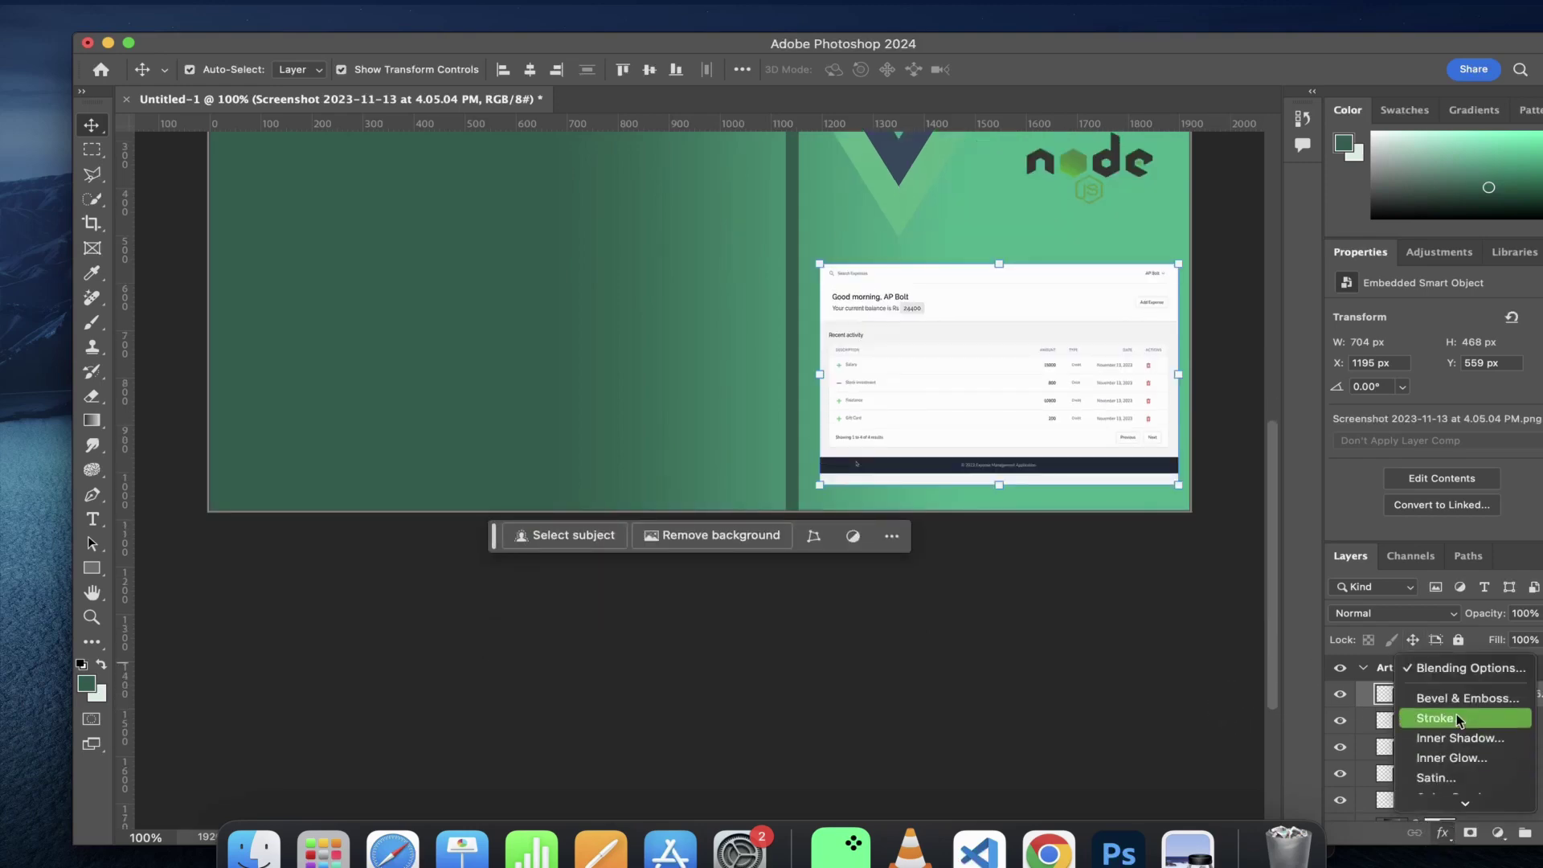
click(1468, 670)
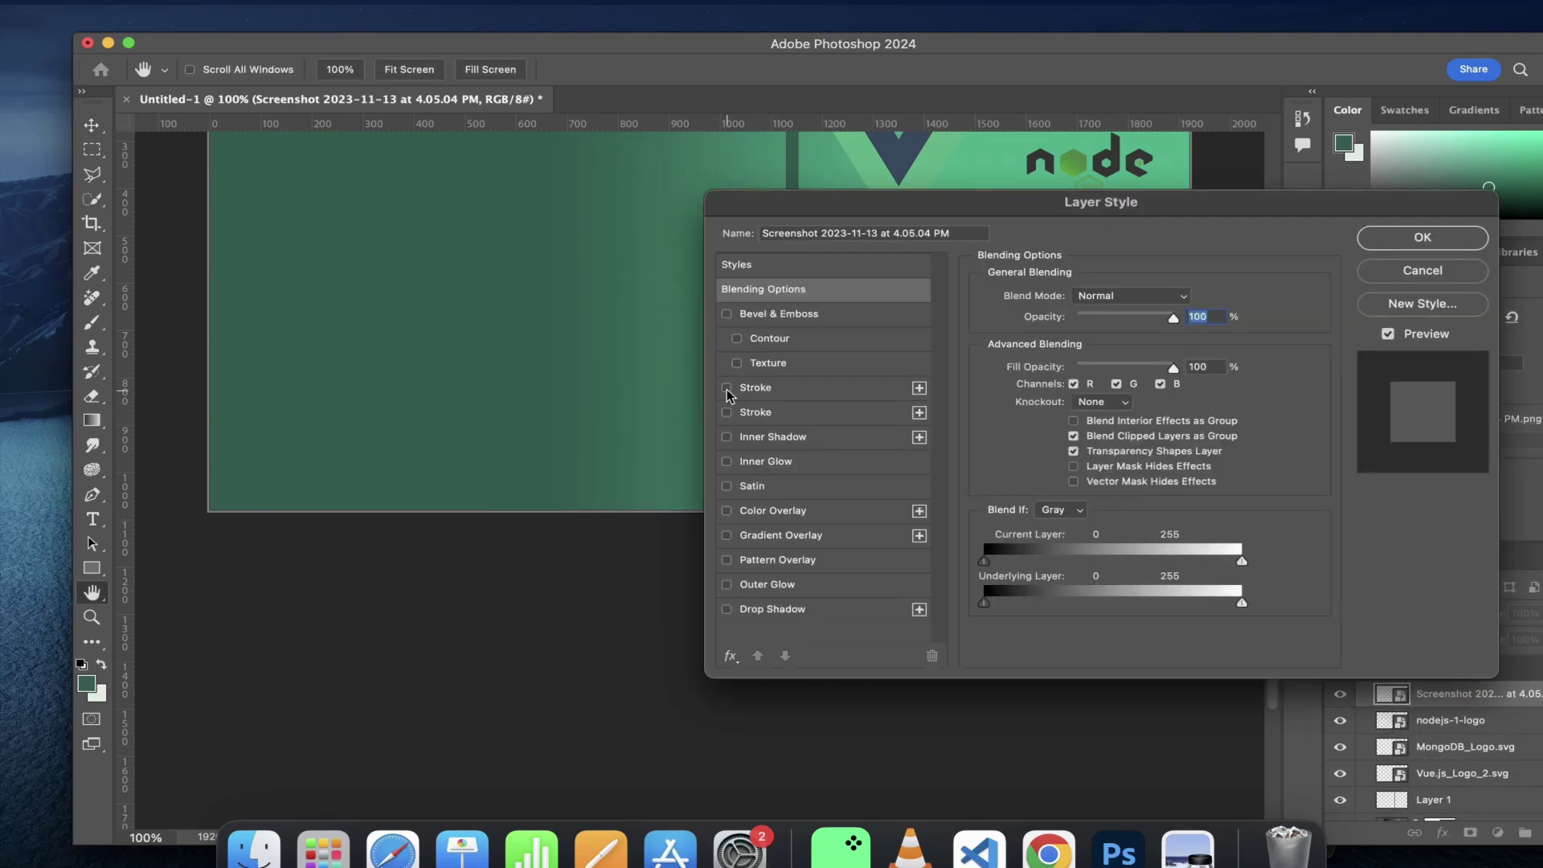
click(727, 388)
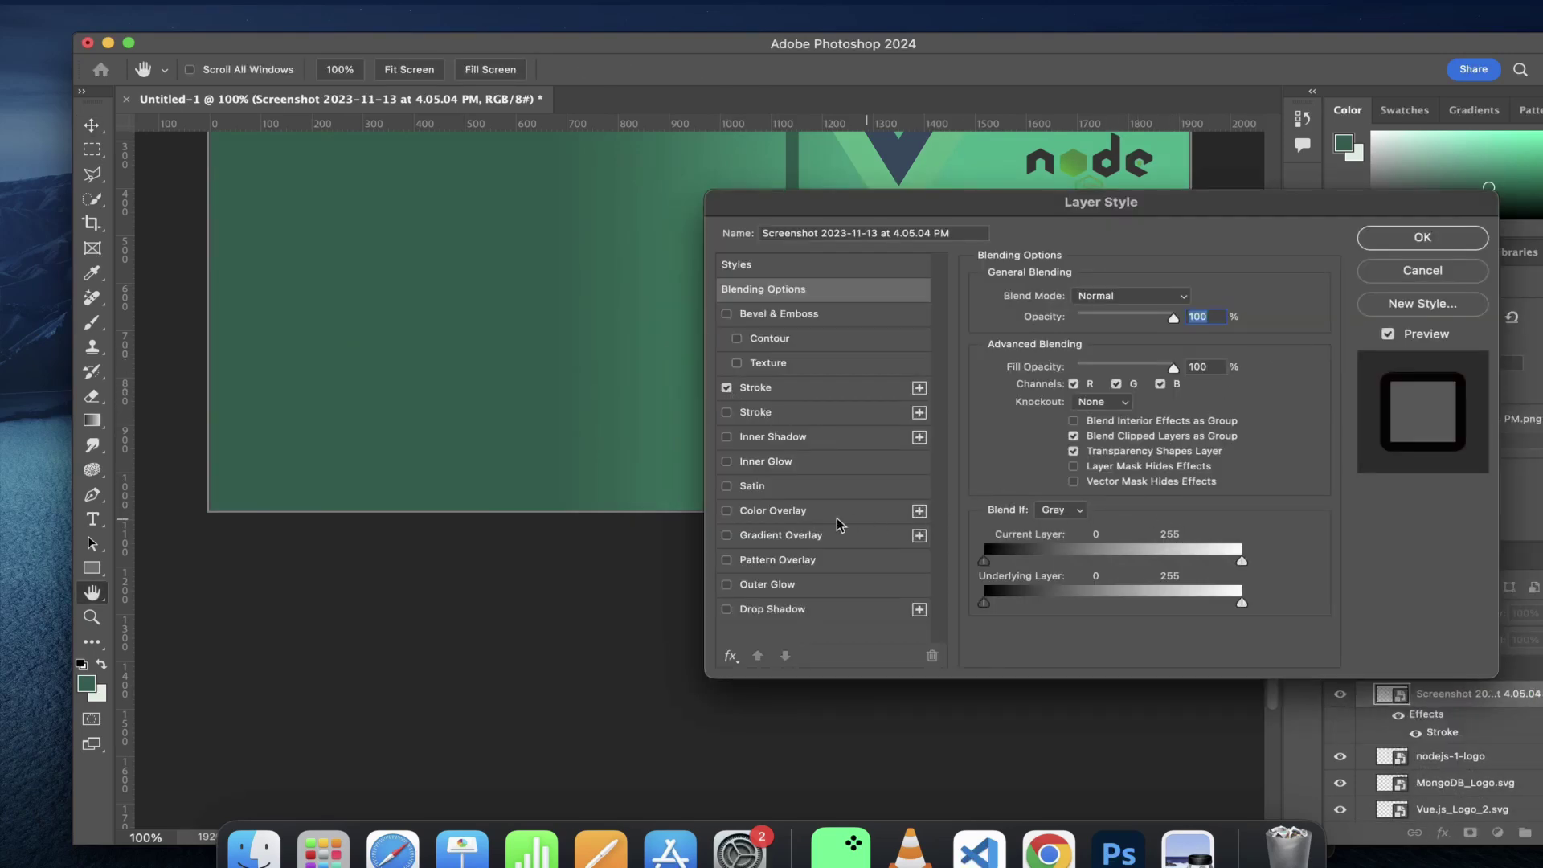
click(727, 462)
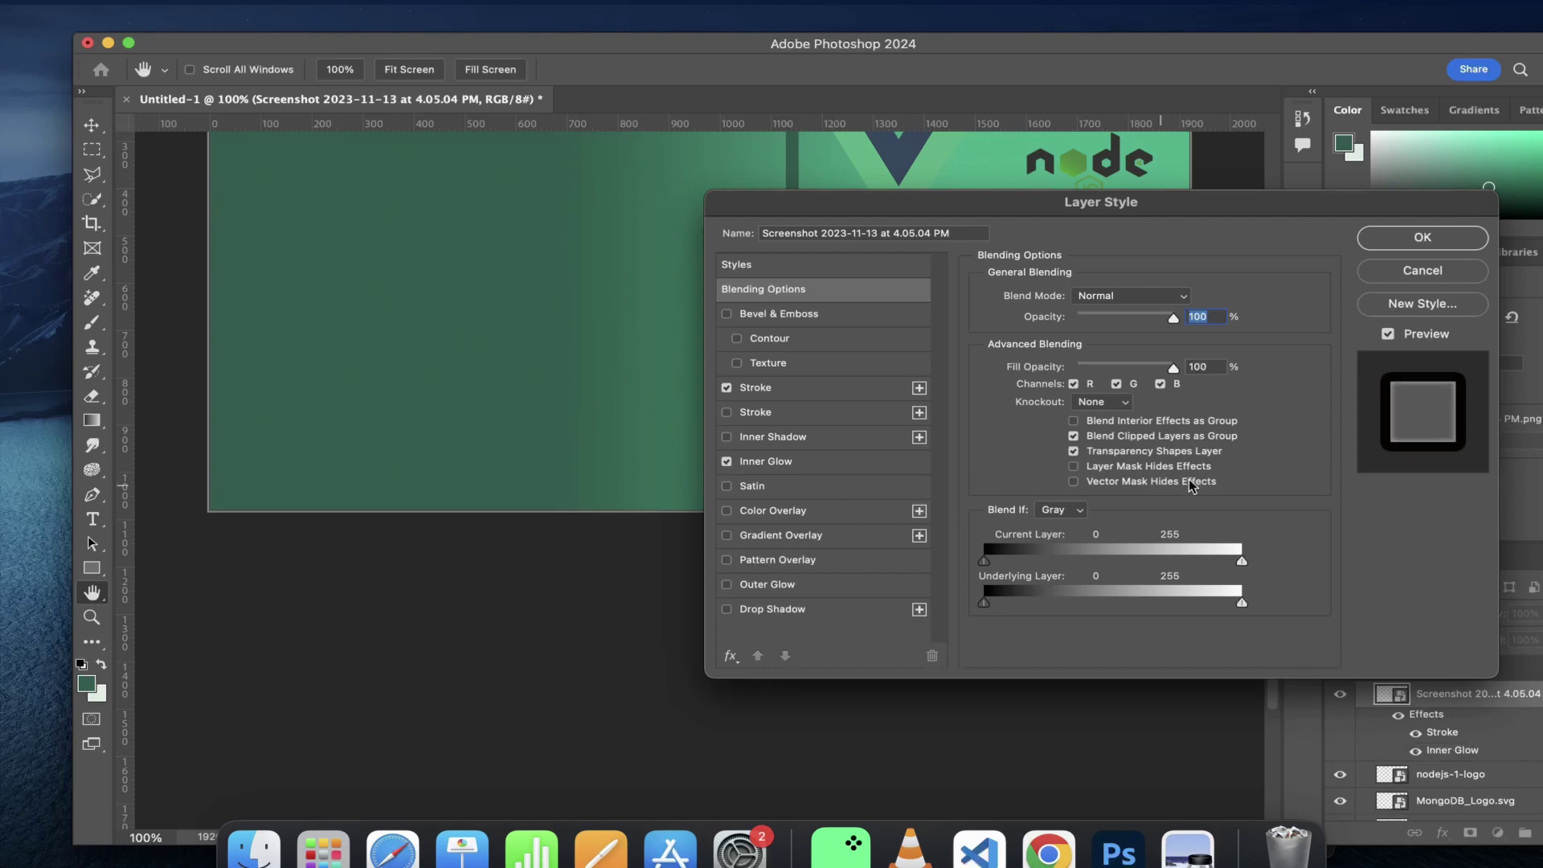
drag(1140, 227, 933, 348)
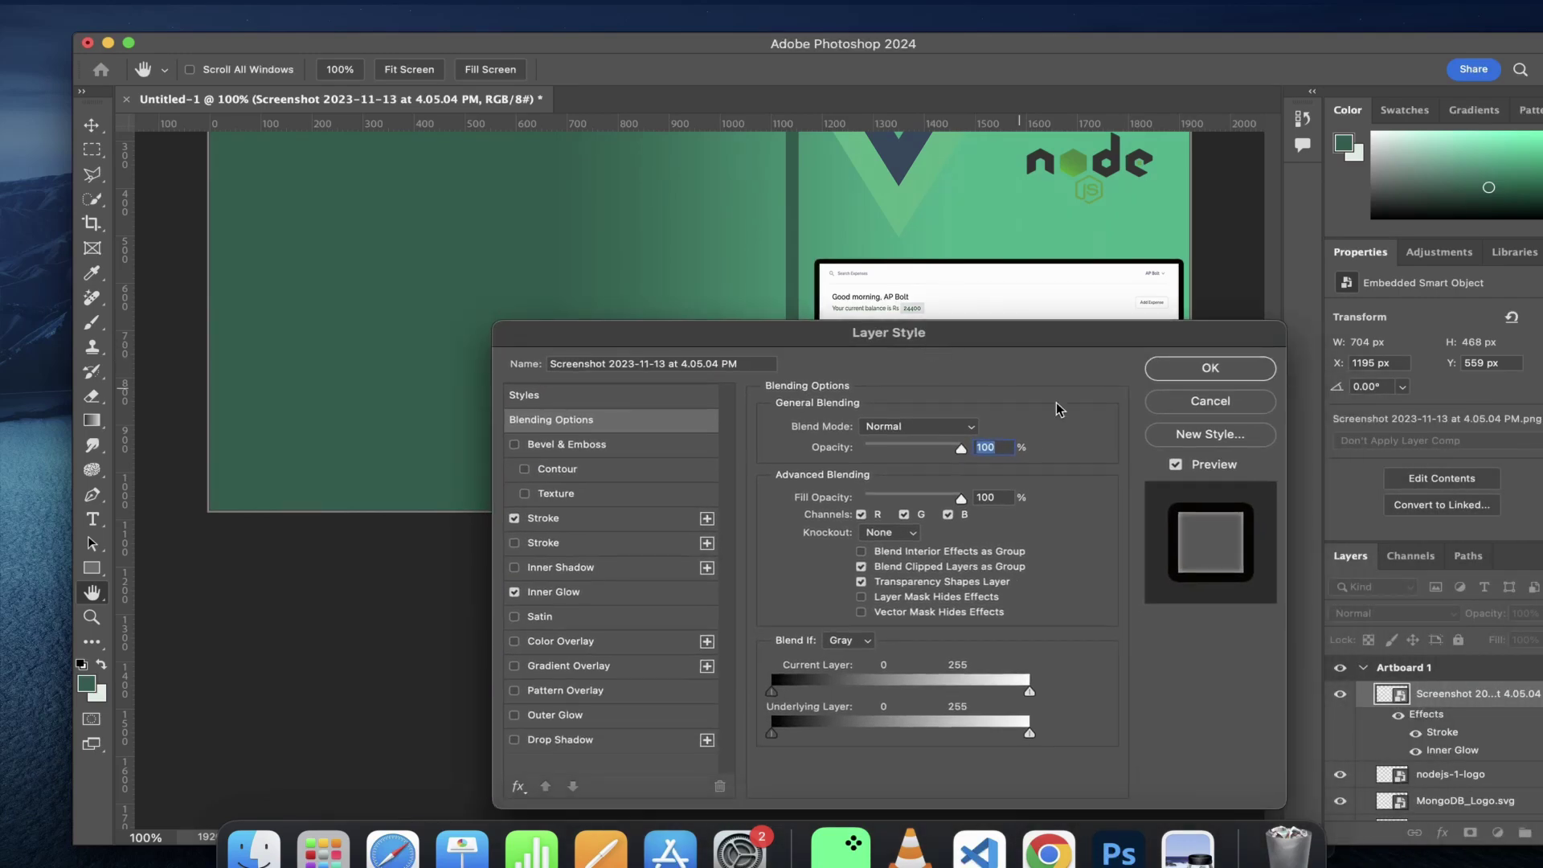
click(1216, 370)
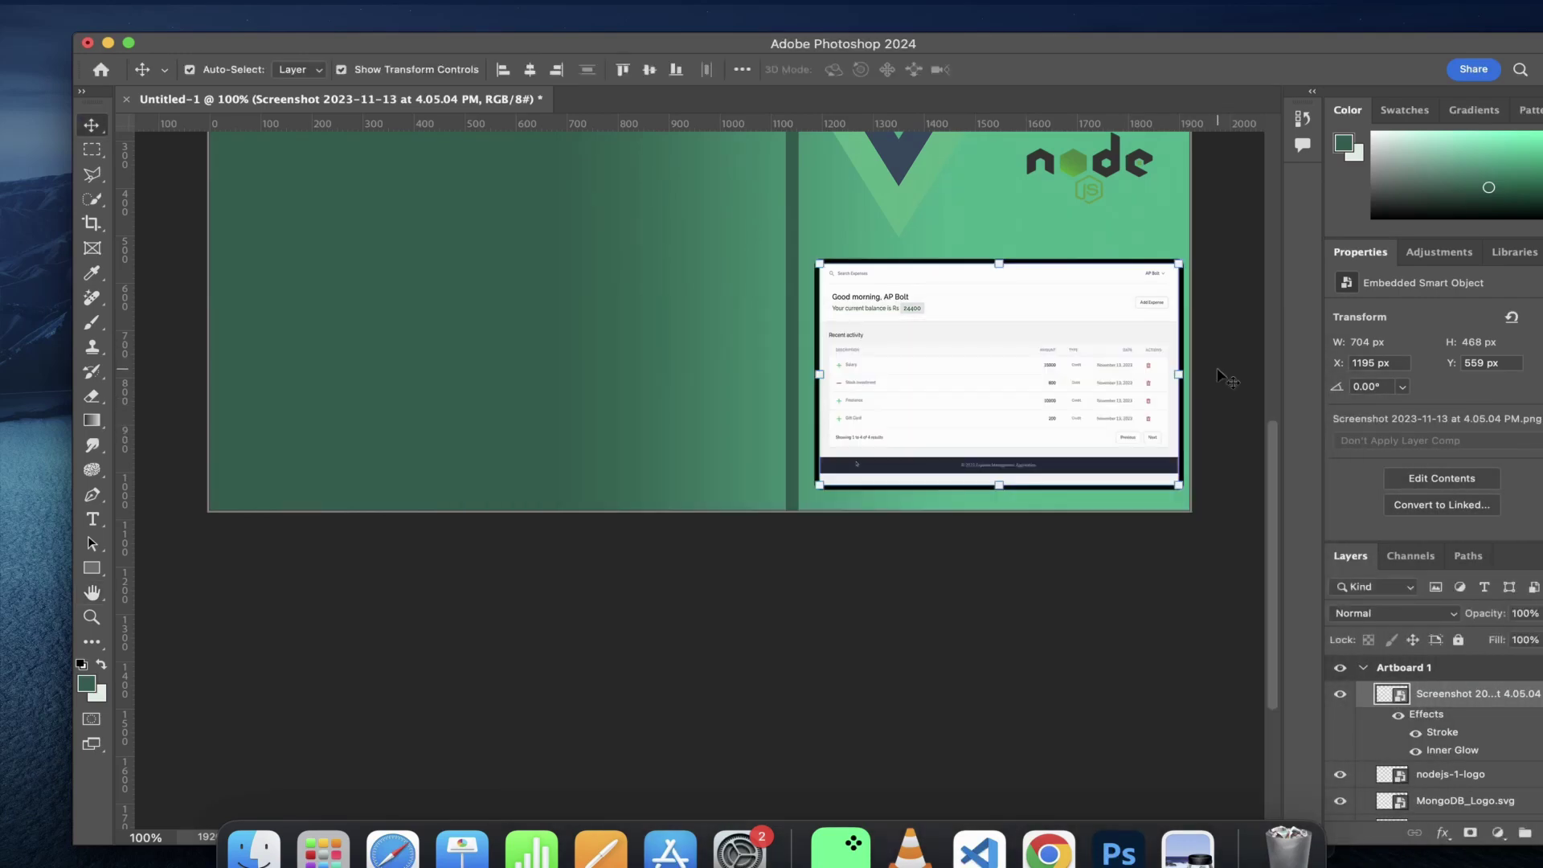
scroll(1266, 466, up, 5)
click(1234, 418)
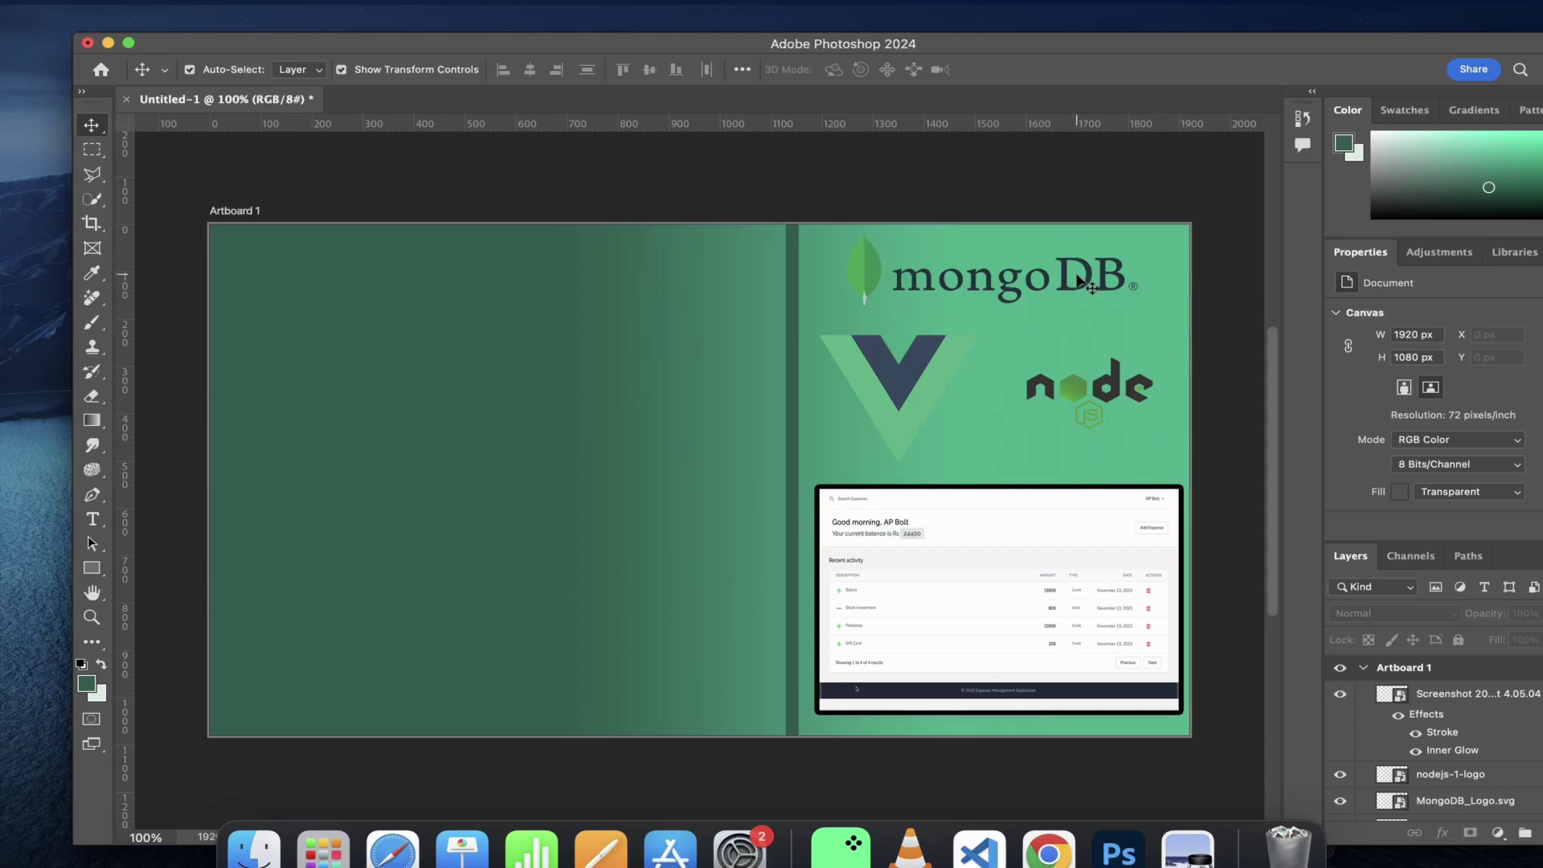
click(1058, 599)
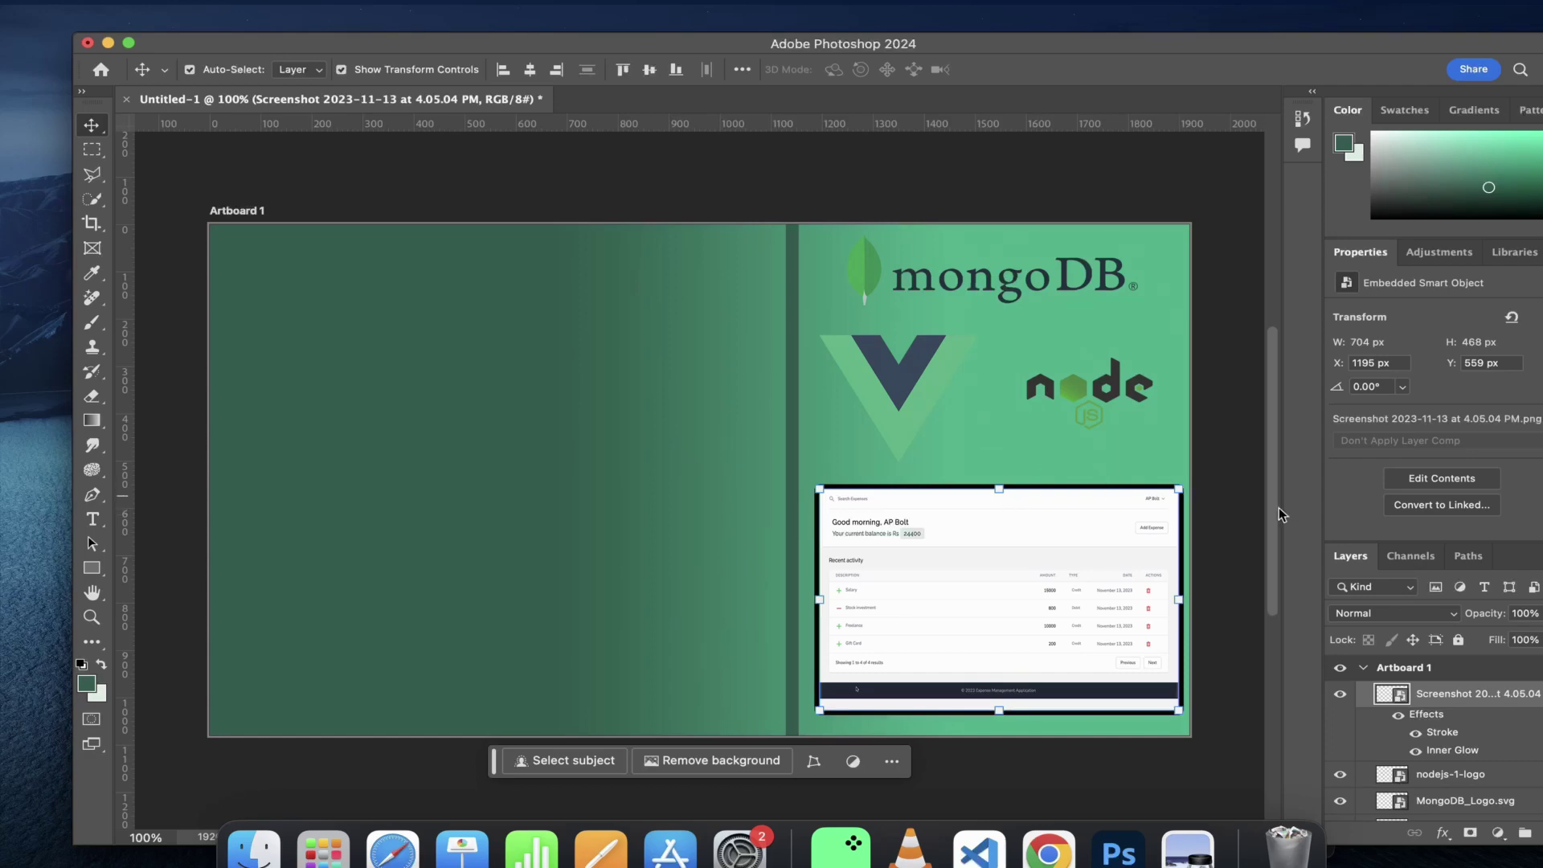
click(1243, 431)
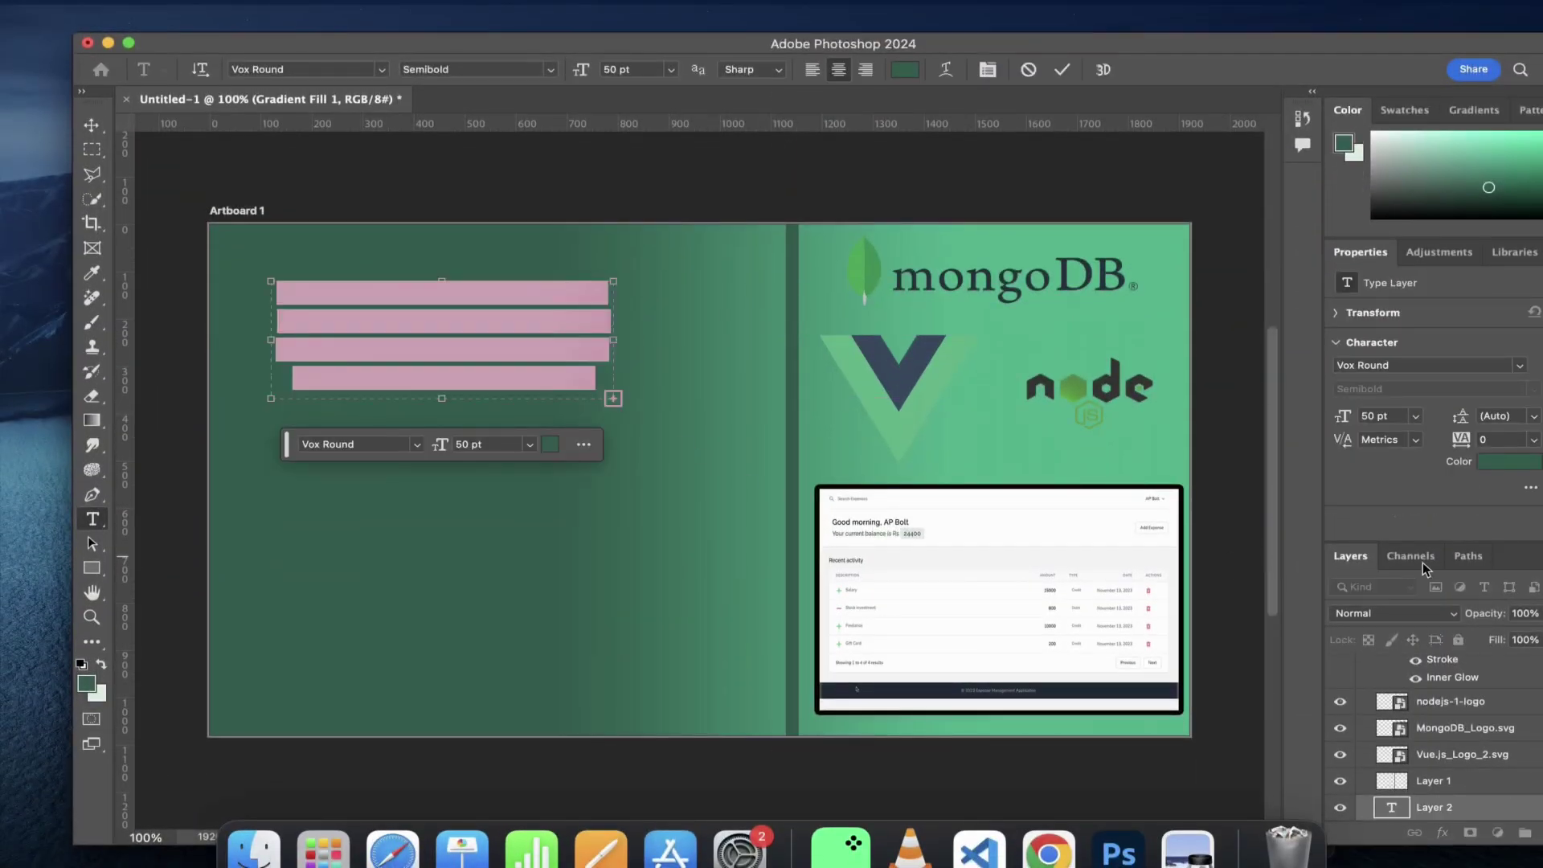
- Type the title 'BUILD EXPENSE TRACKER' in pale mint daf0ea
click(129, 42)
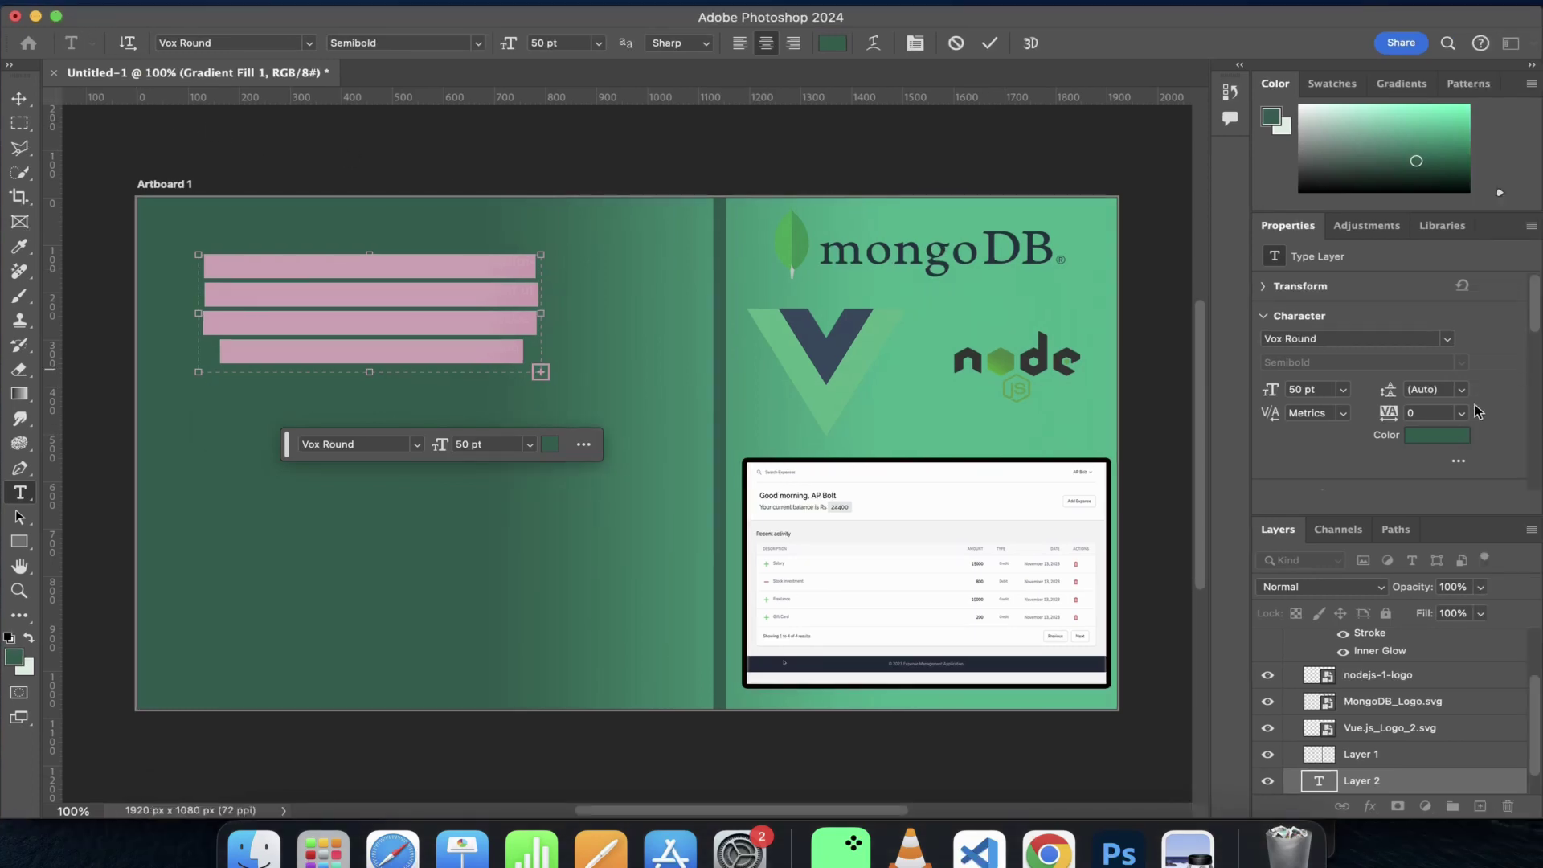
click(1451, 436)
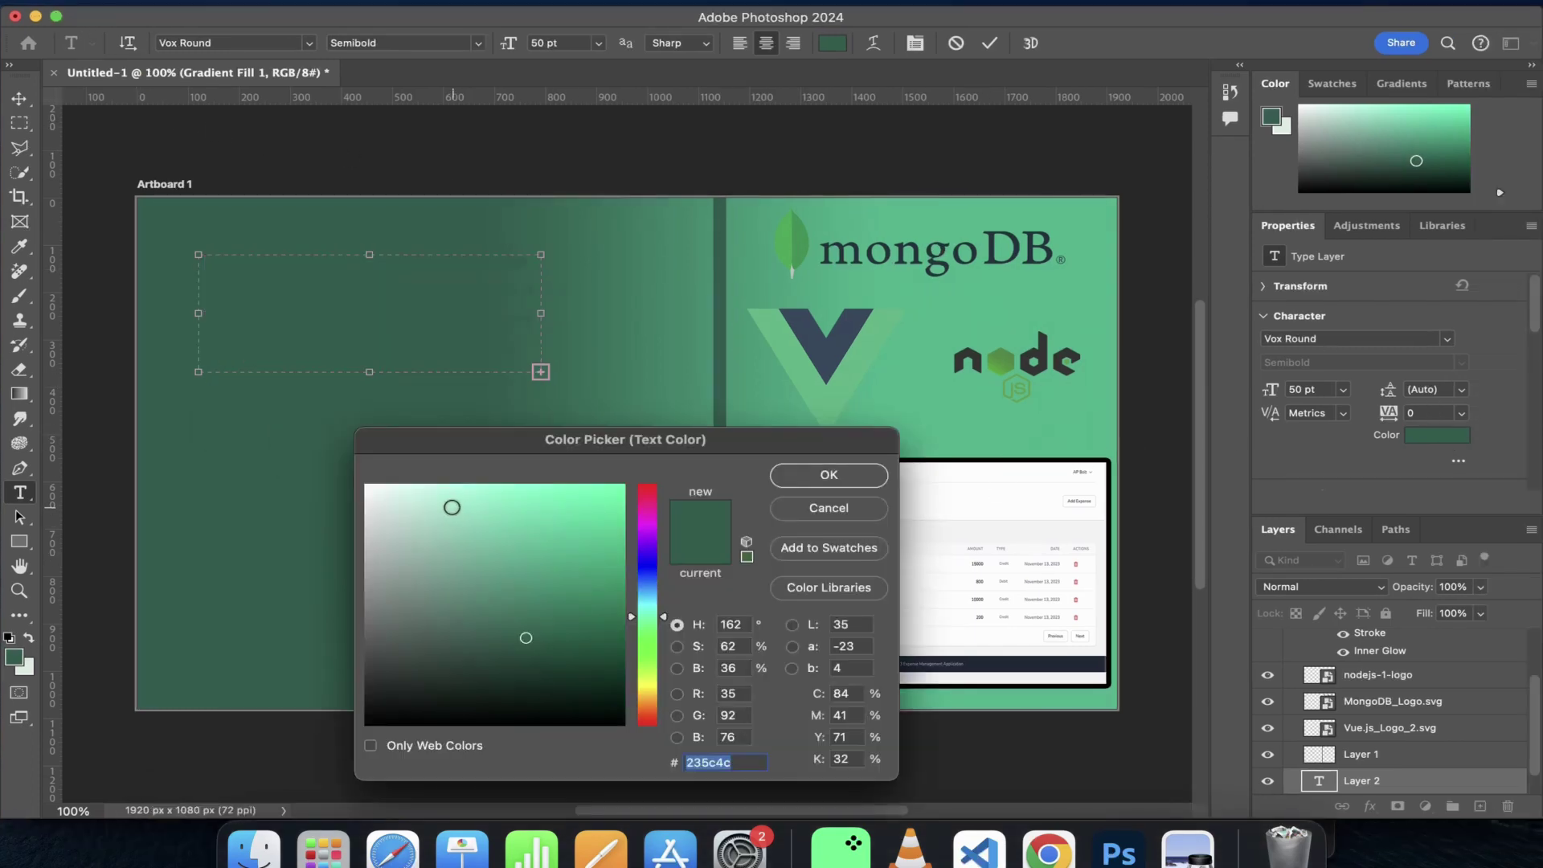
click(387, 498)
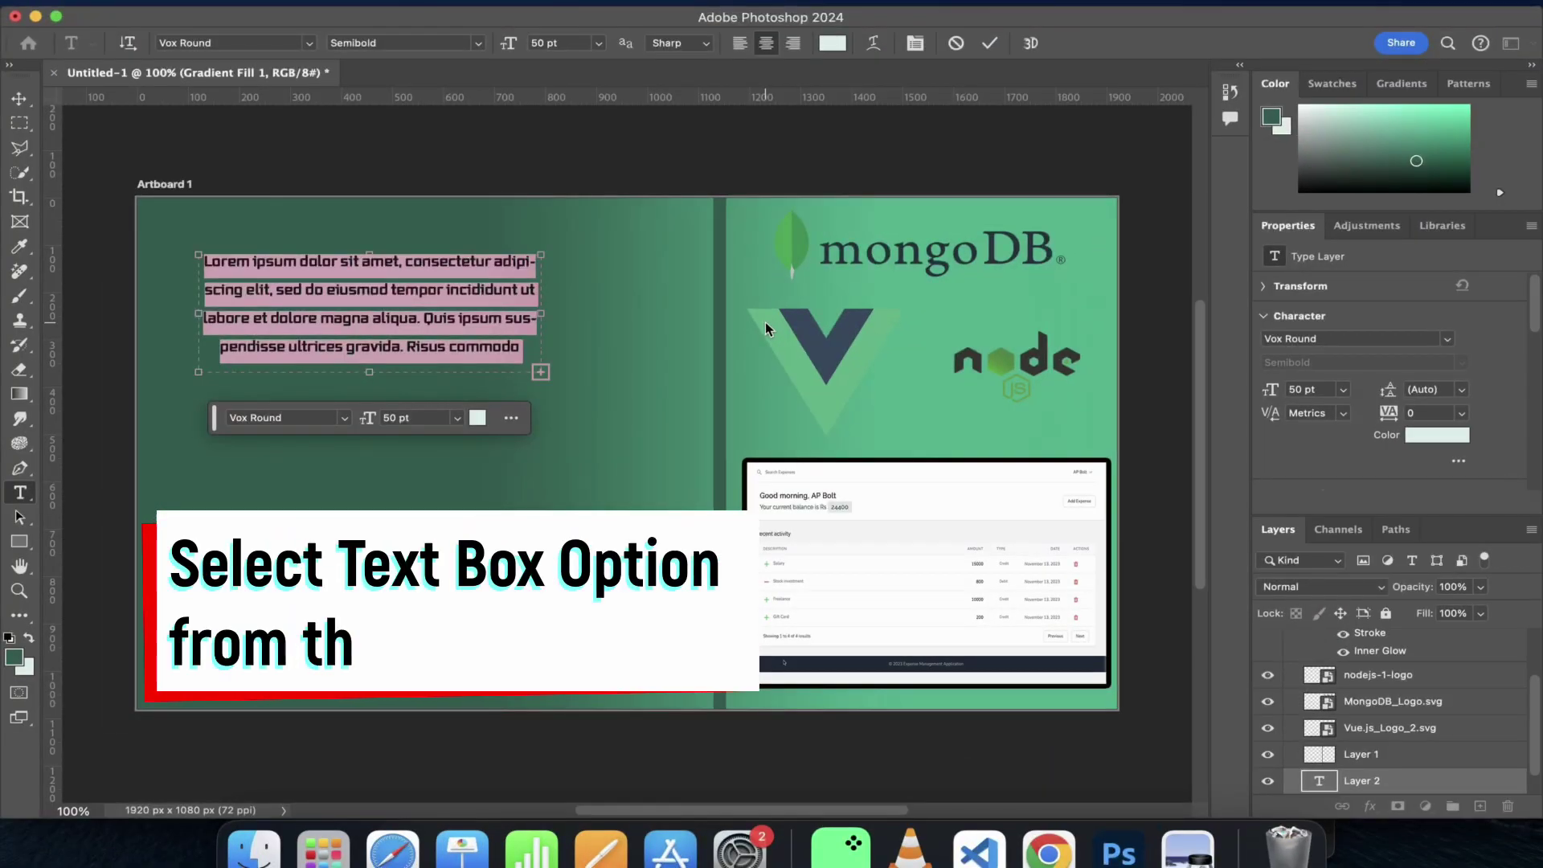
text(BUILD EXPENSE TRACKER)
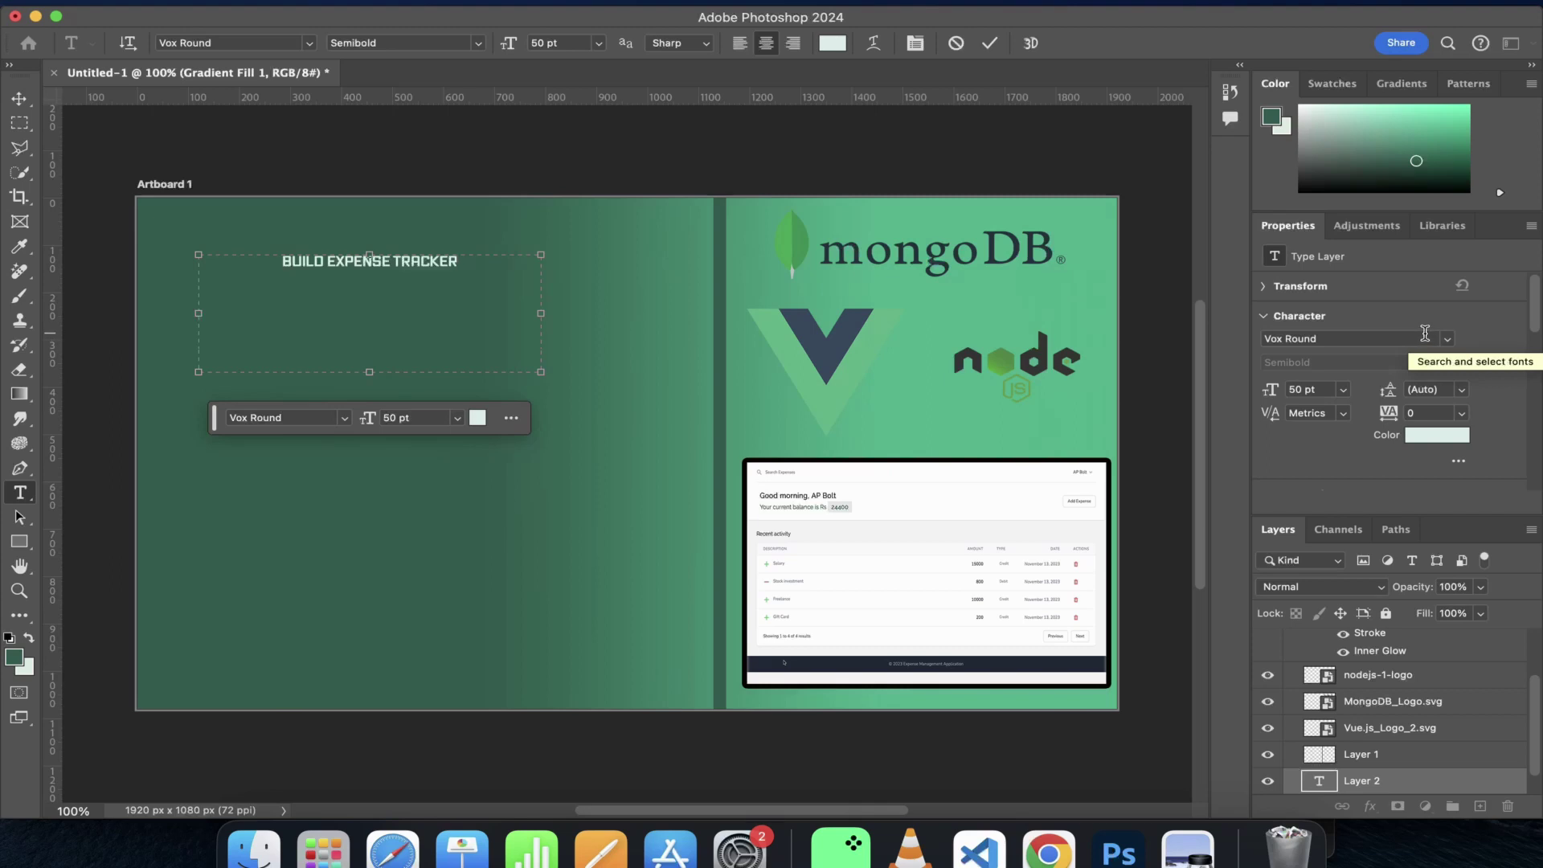
- Set the title to 108 pt and widen its text box so it fits on one line
click(1342, 389)
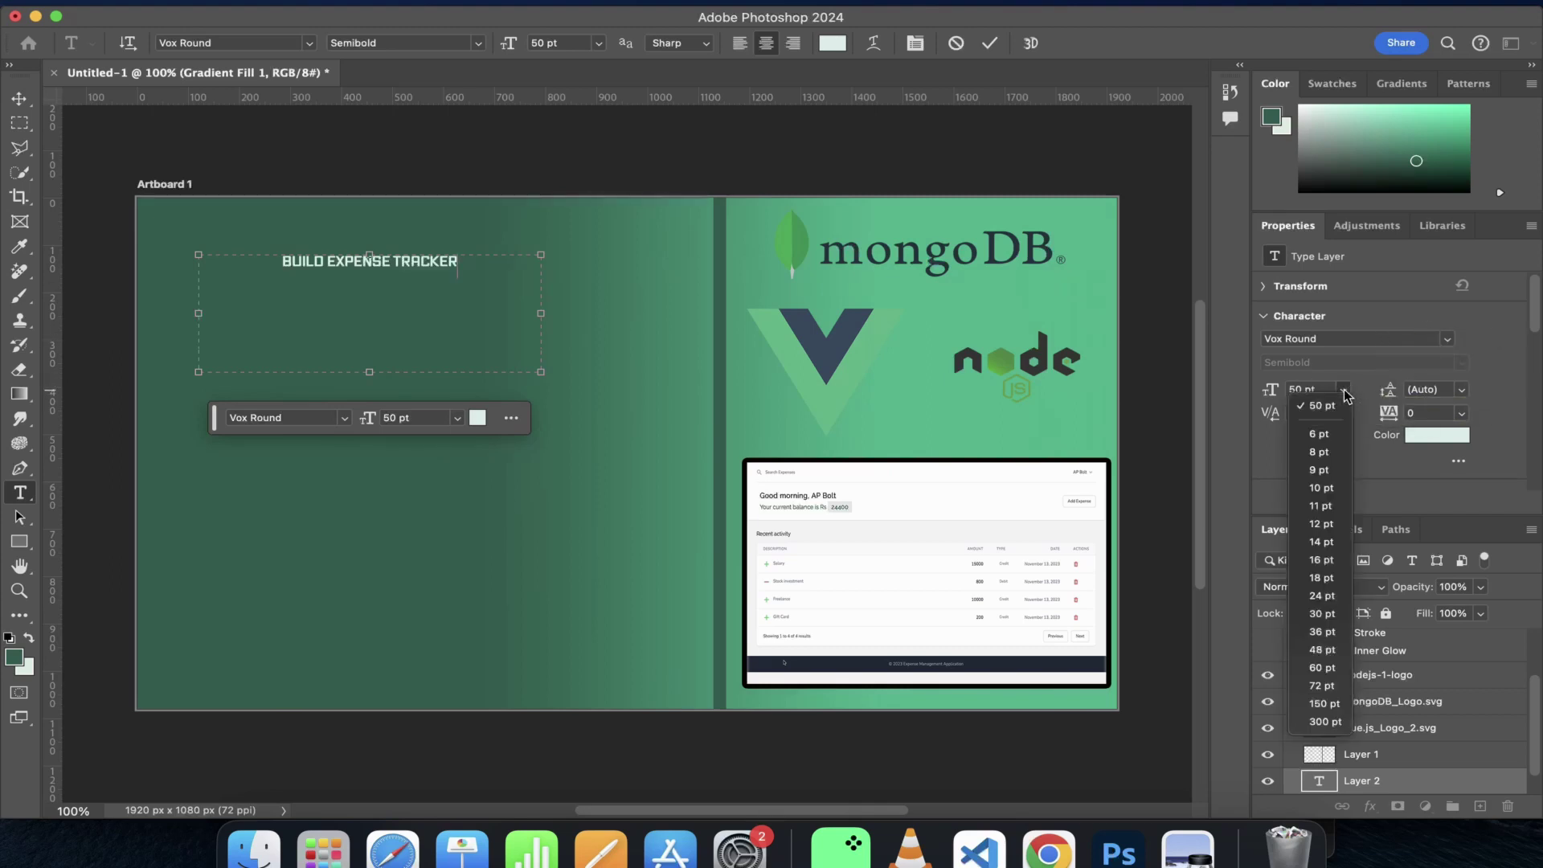
key(Escape)
key(super+a)
click(1342, 389)
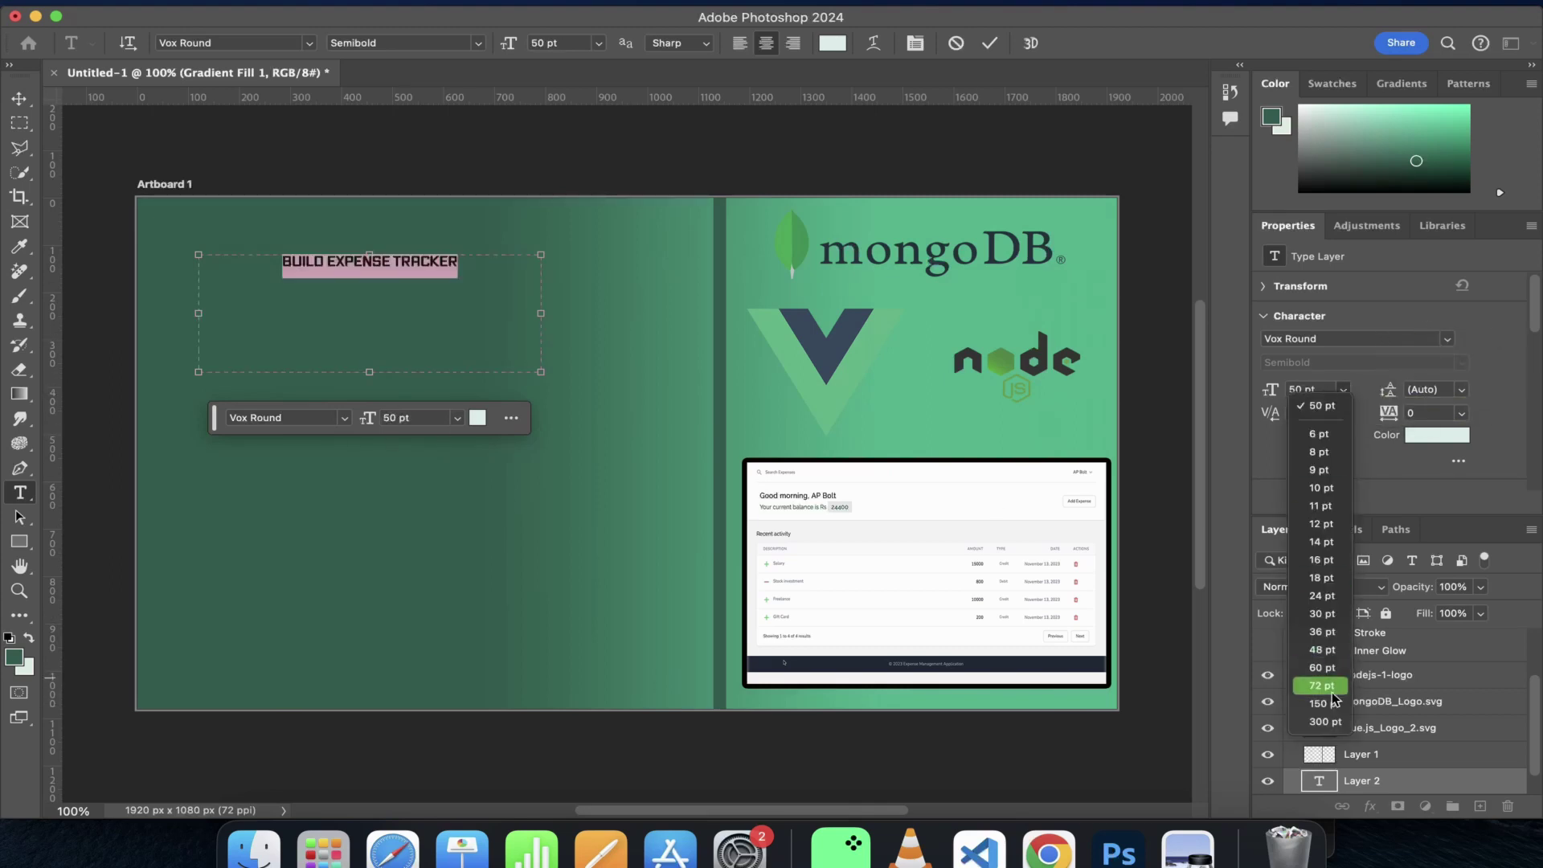
click(1315, 679)
click(1343, 389)
click(1302, 389)
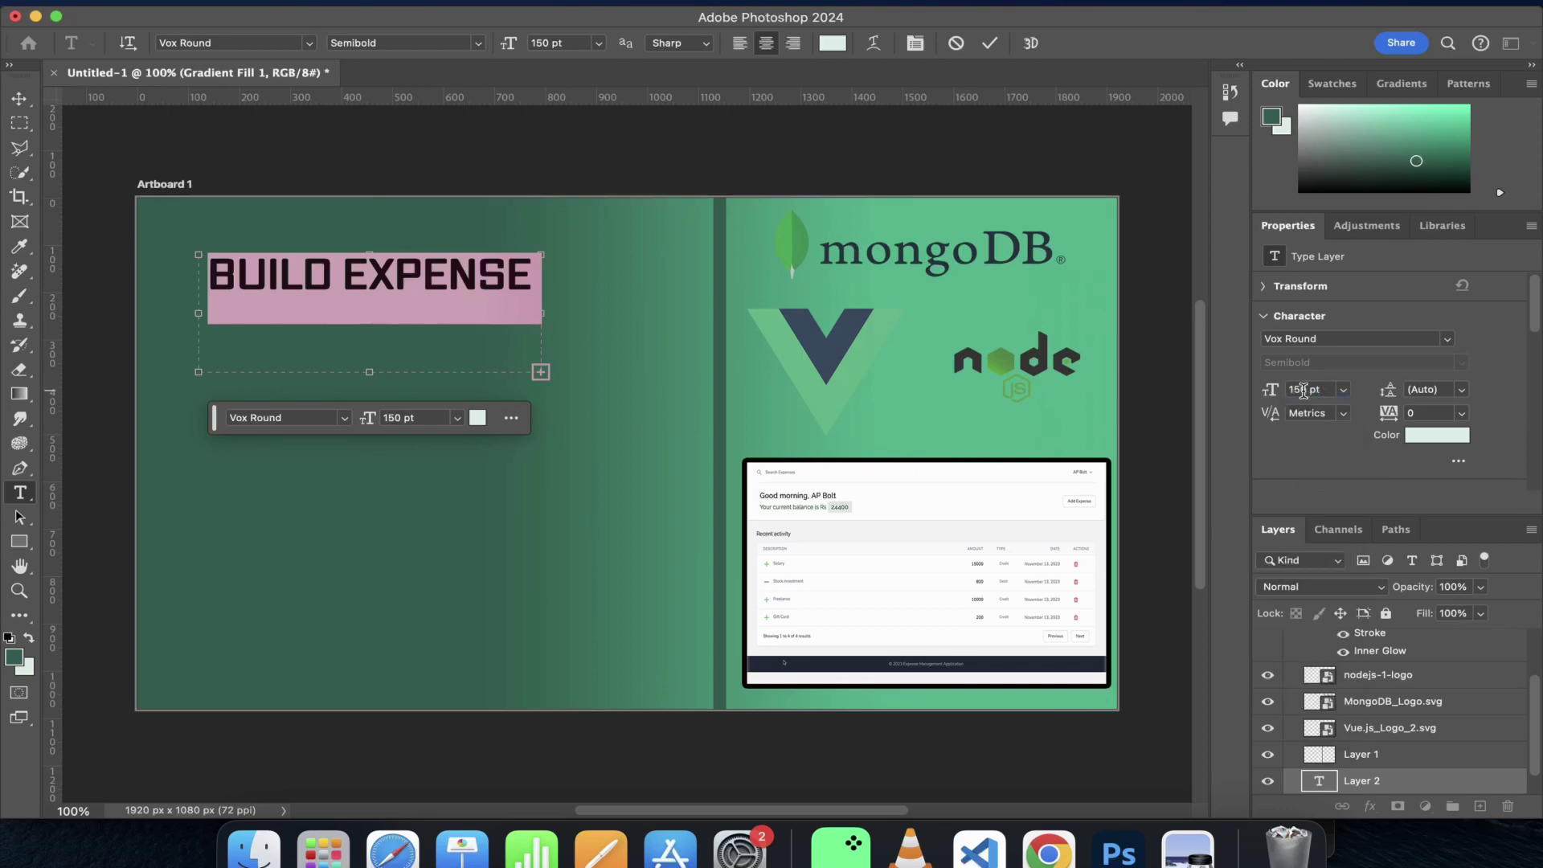
text(108)
key(Return)
drag(541, 313, 672, 313)
key(Escape)
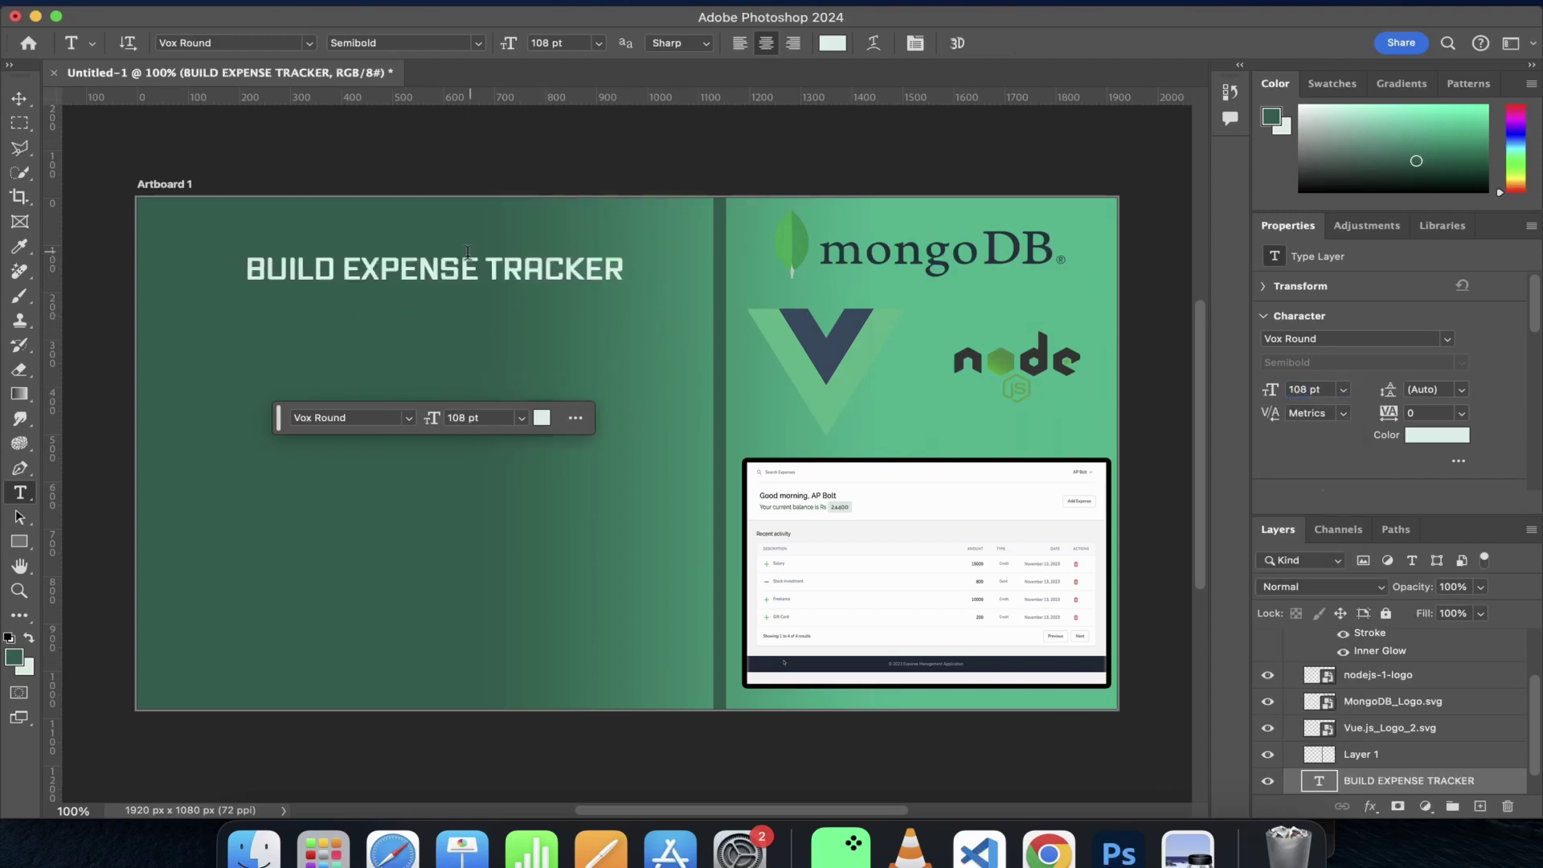
key(v)
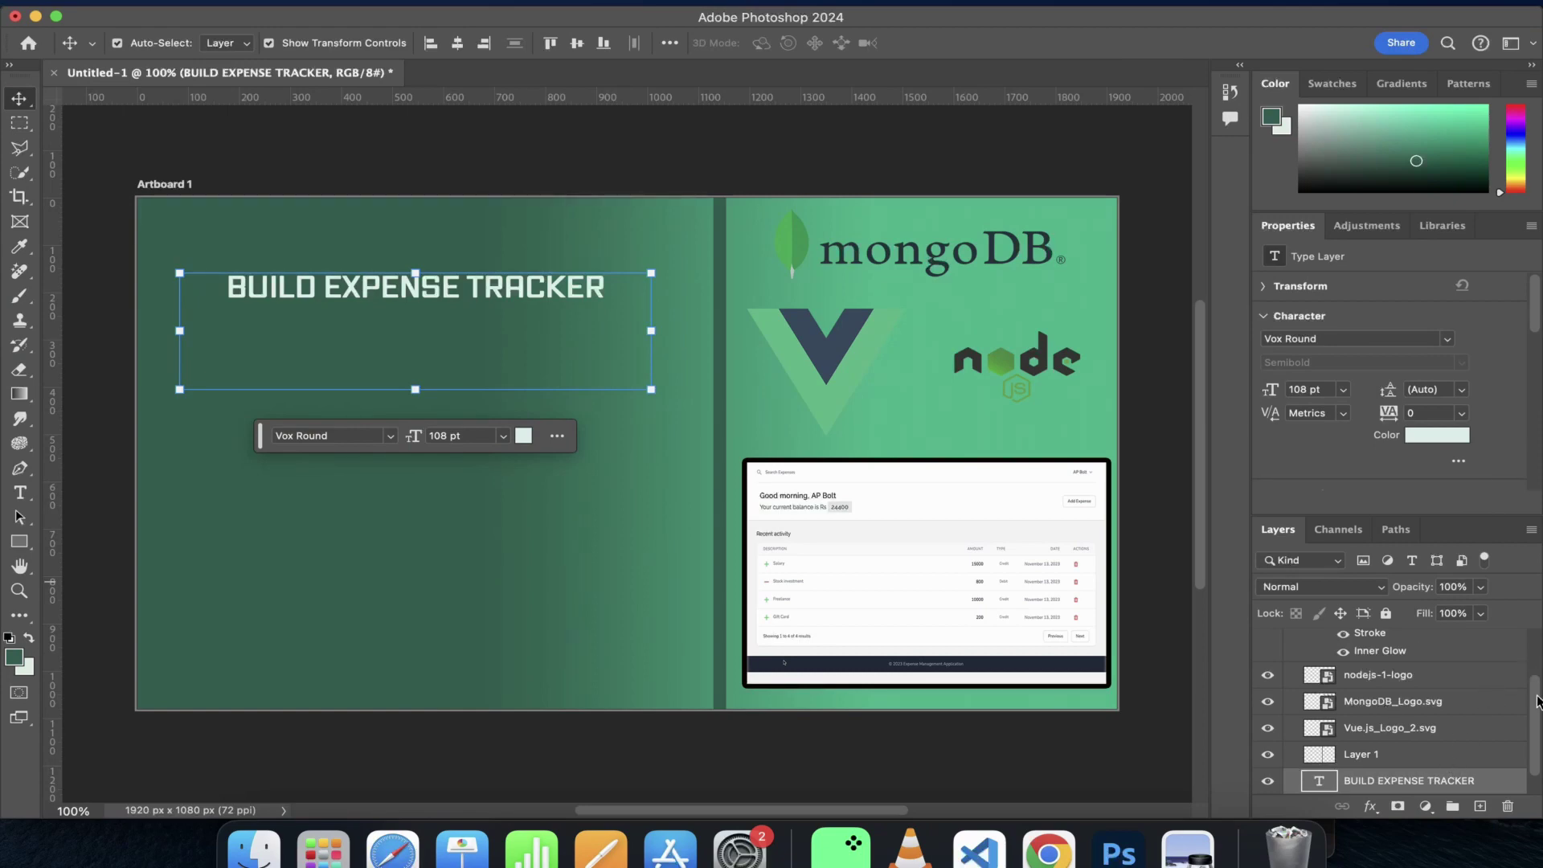
- Give the BUILD EXPENSE TRACKER layer Stroke and Inner Glow effects, leaving Inner Shadow off
drag(1537, 701, 1538, 719)
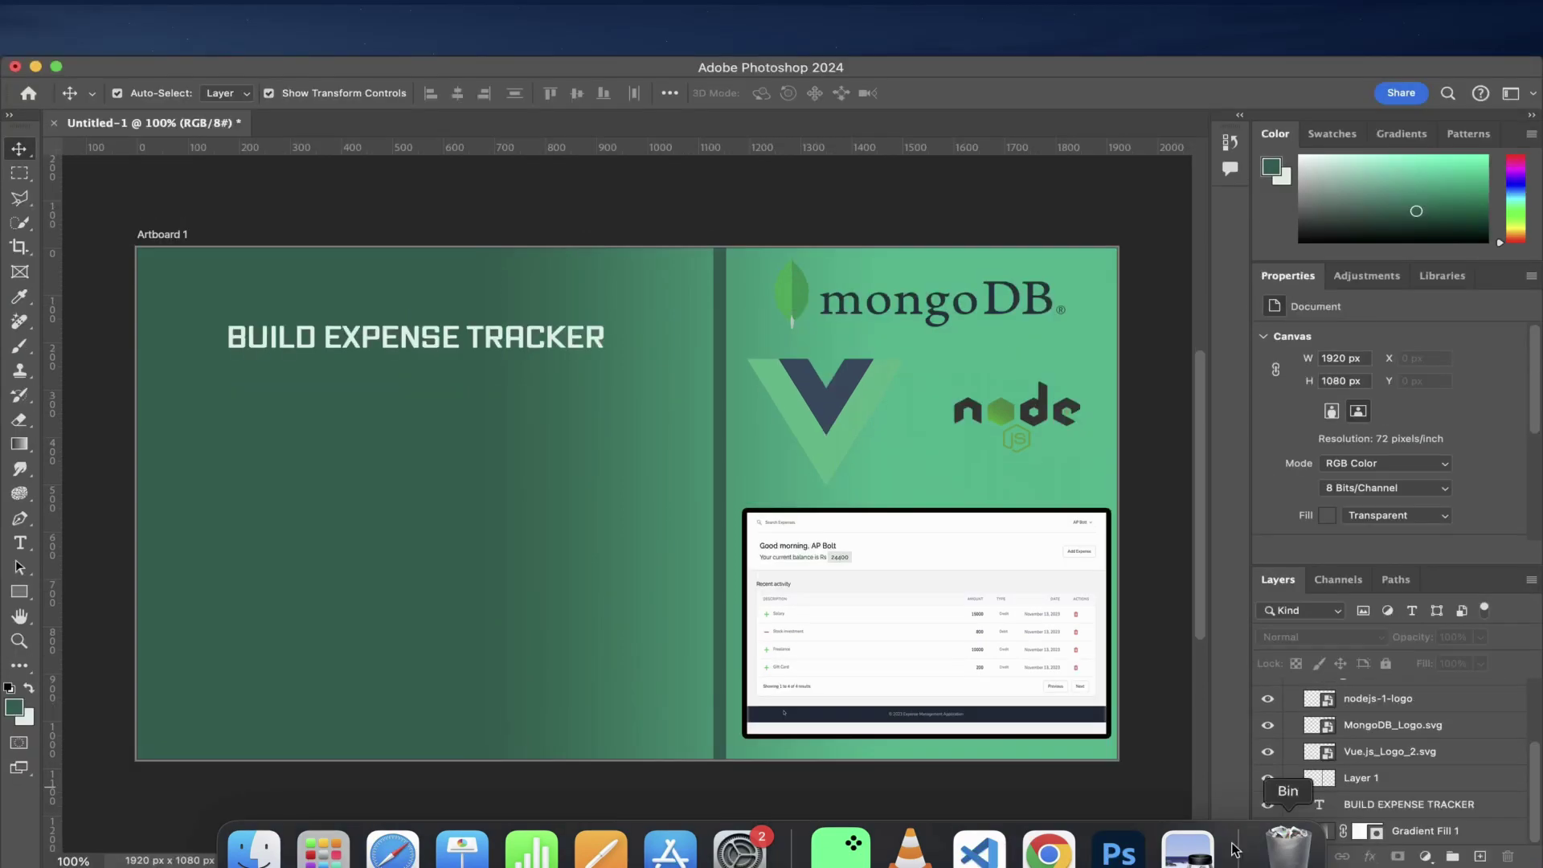
click(471, 353)
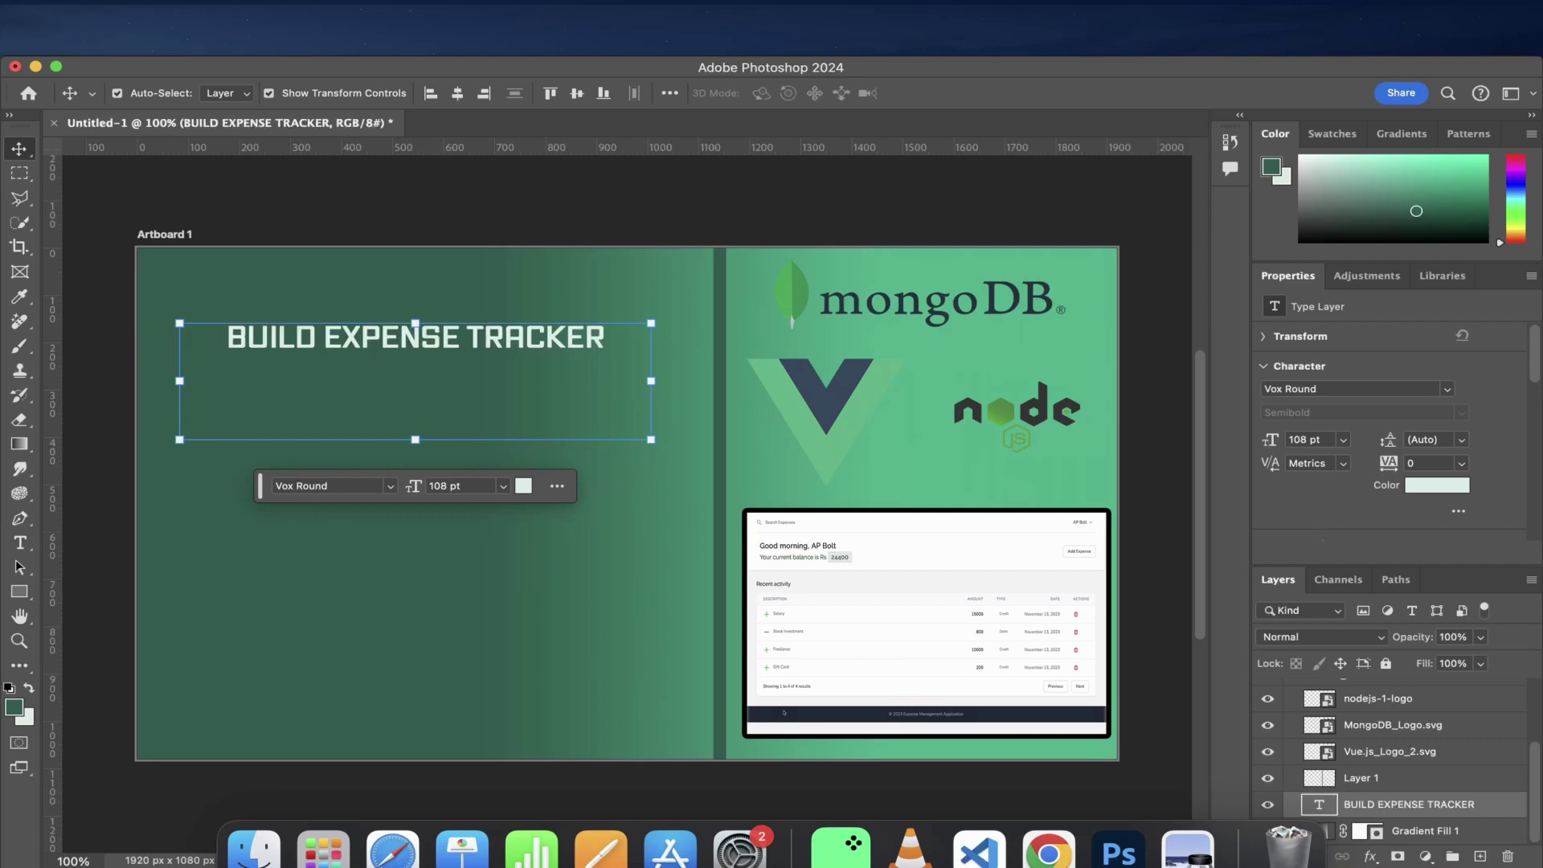
click(1371, 858)
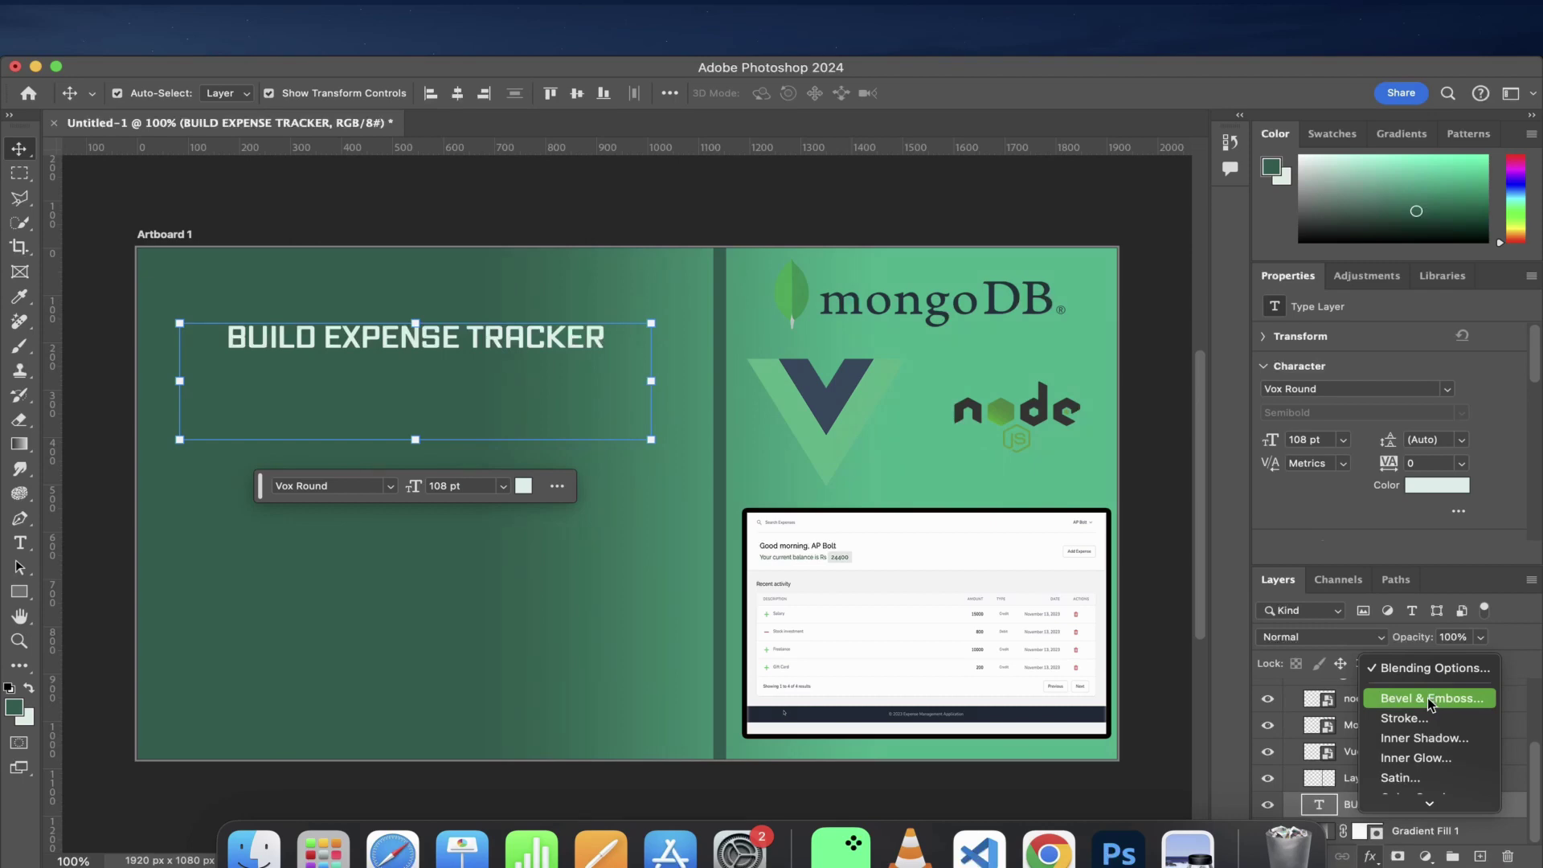
click(1435, 668)
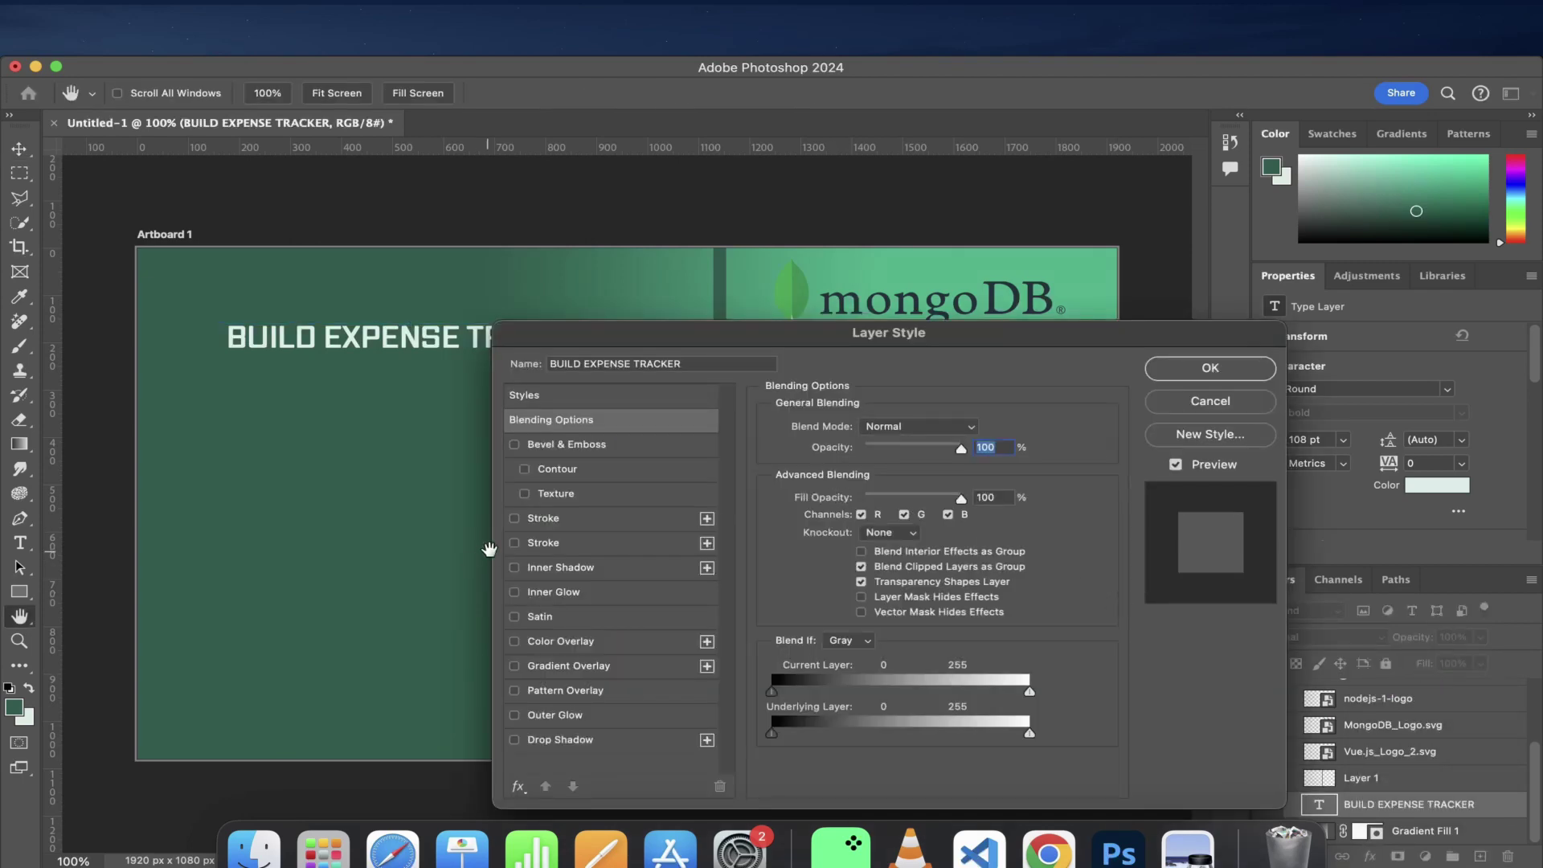
click(515, 519)
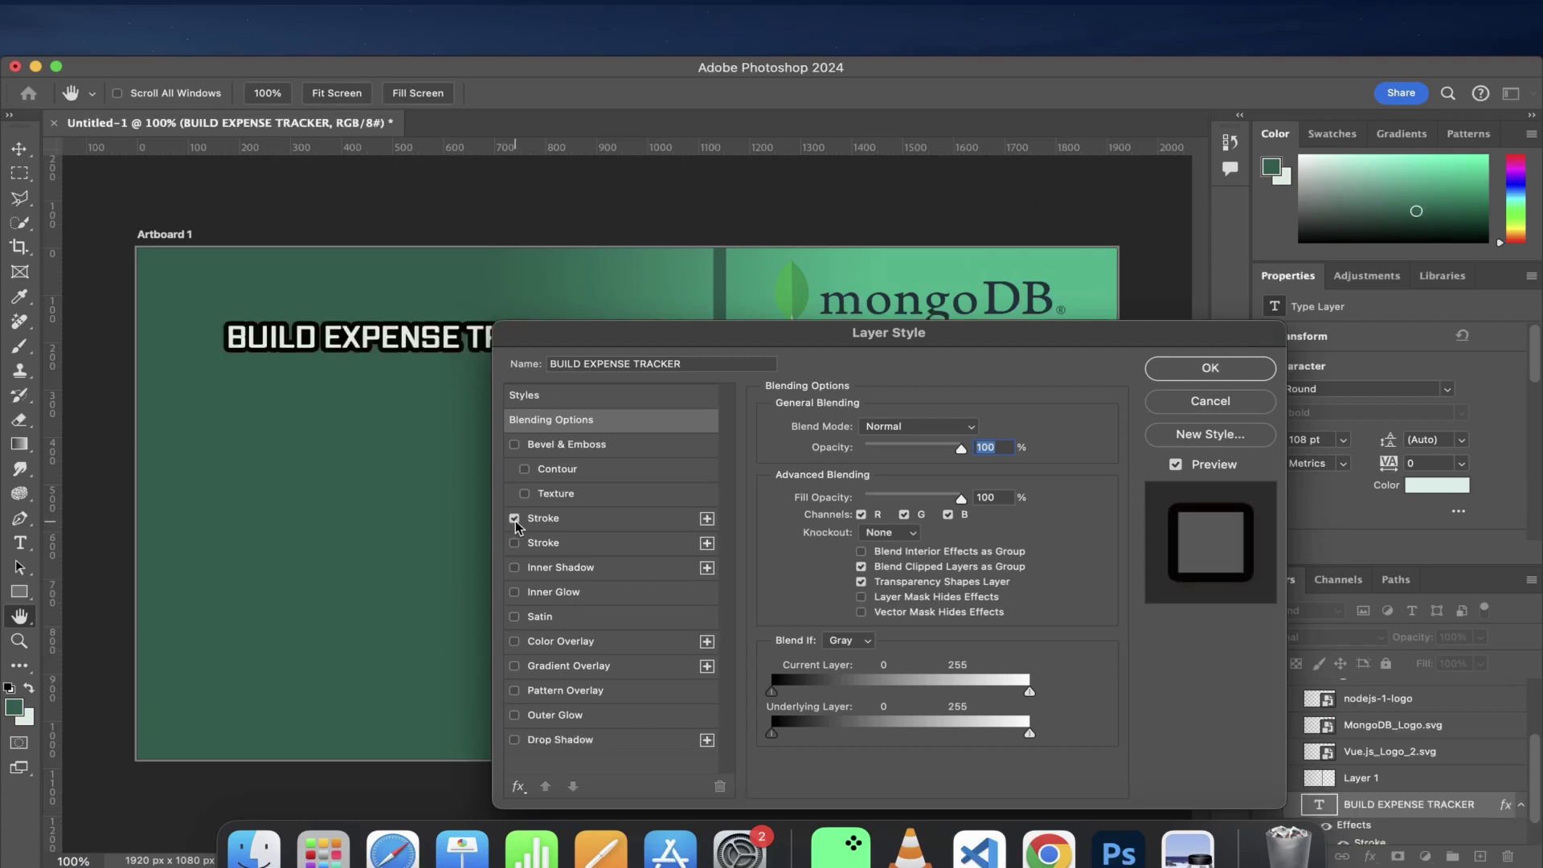
click(514, 568)
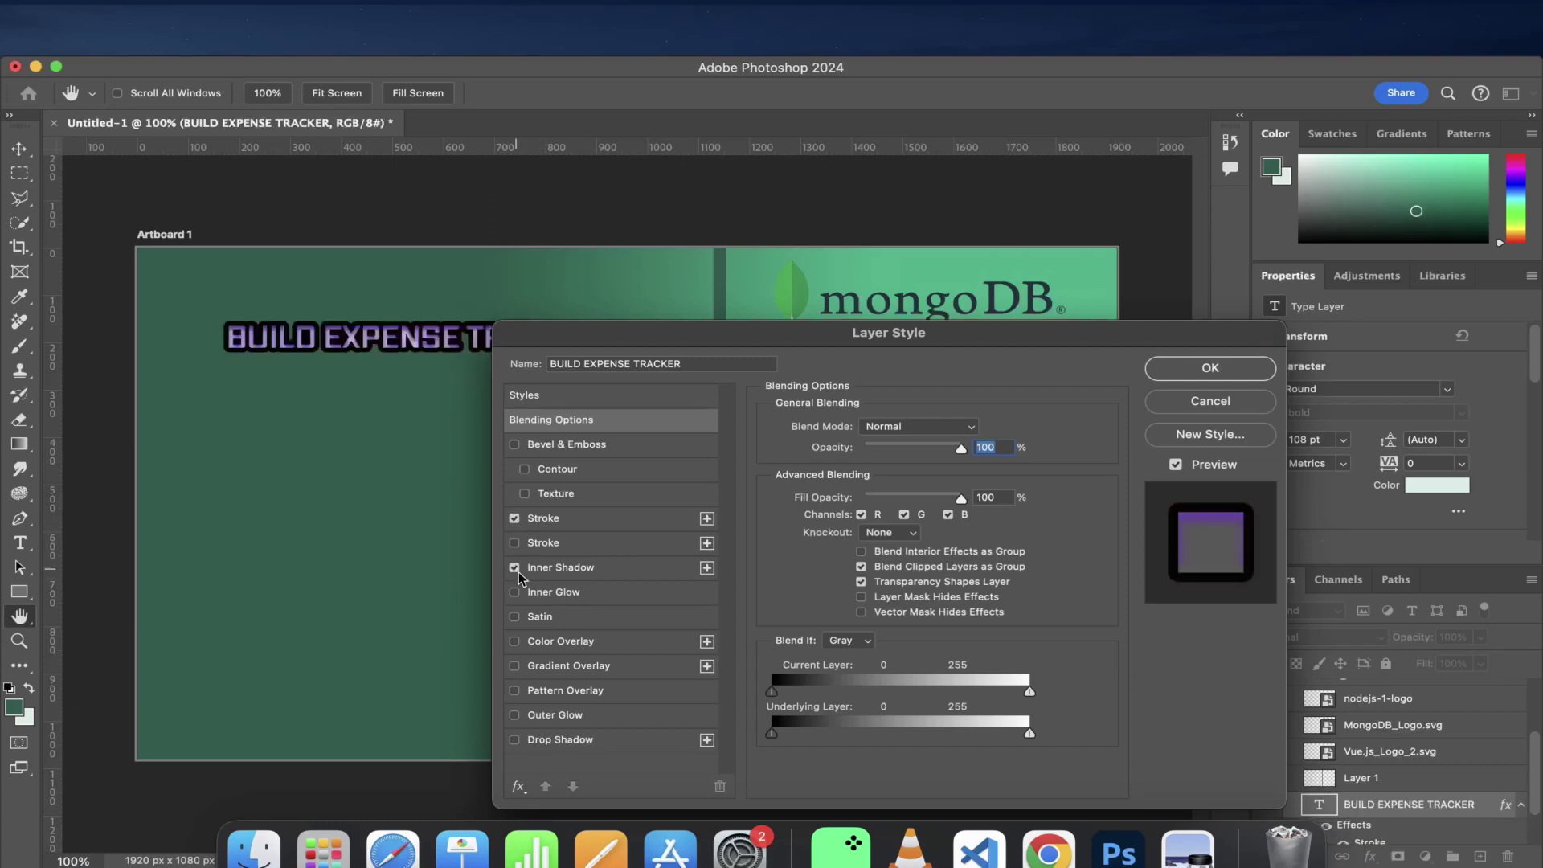
click(514, 568)
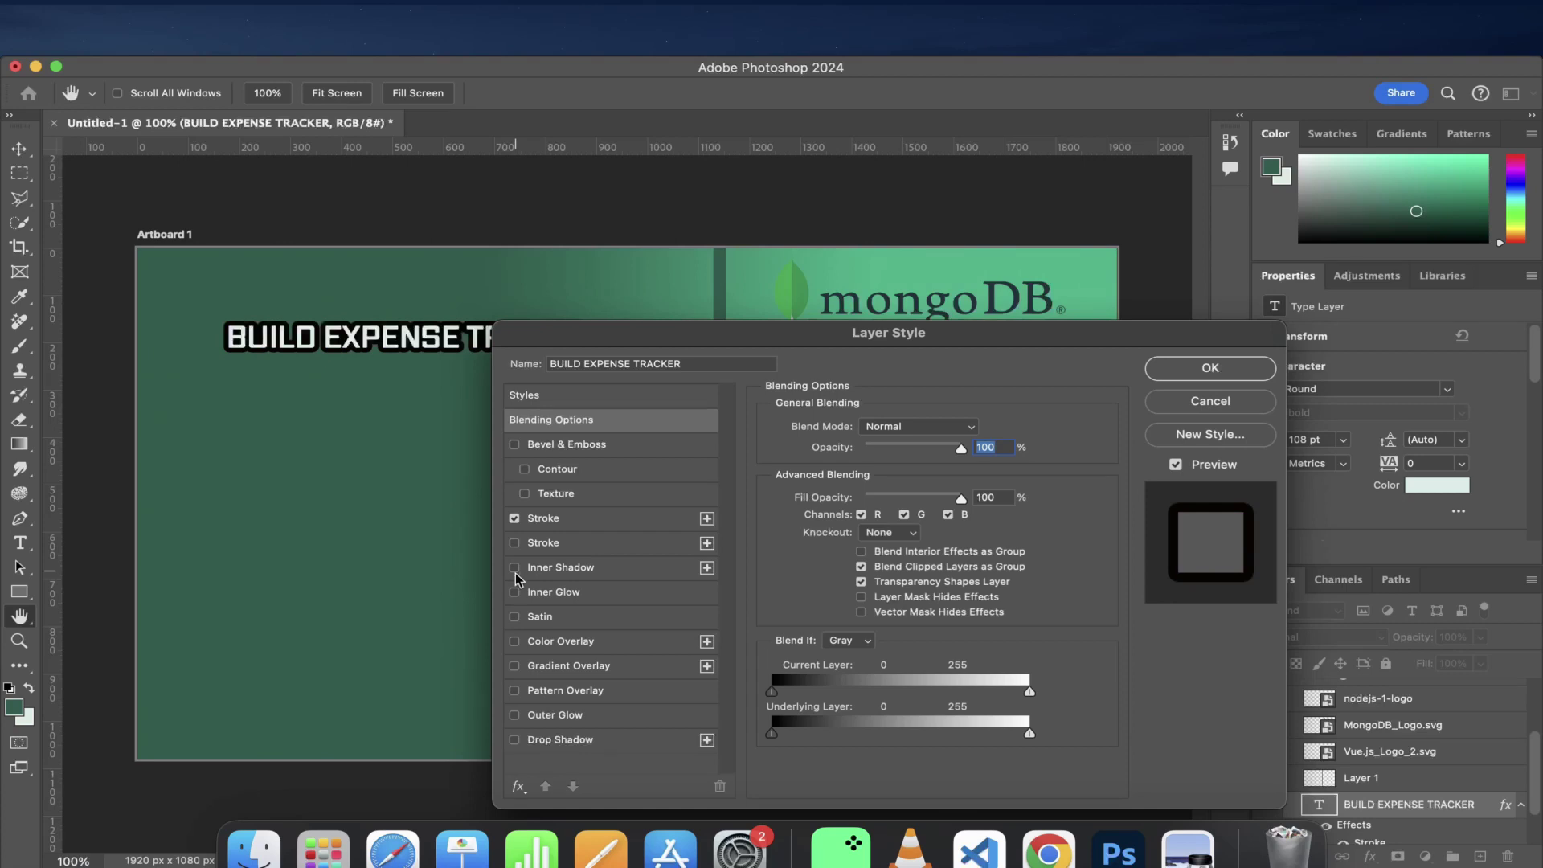
click(514, 592)
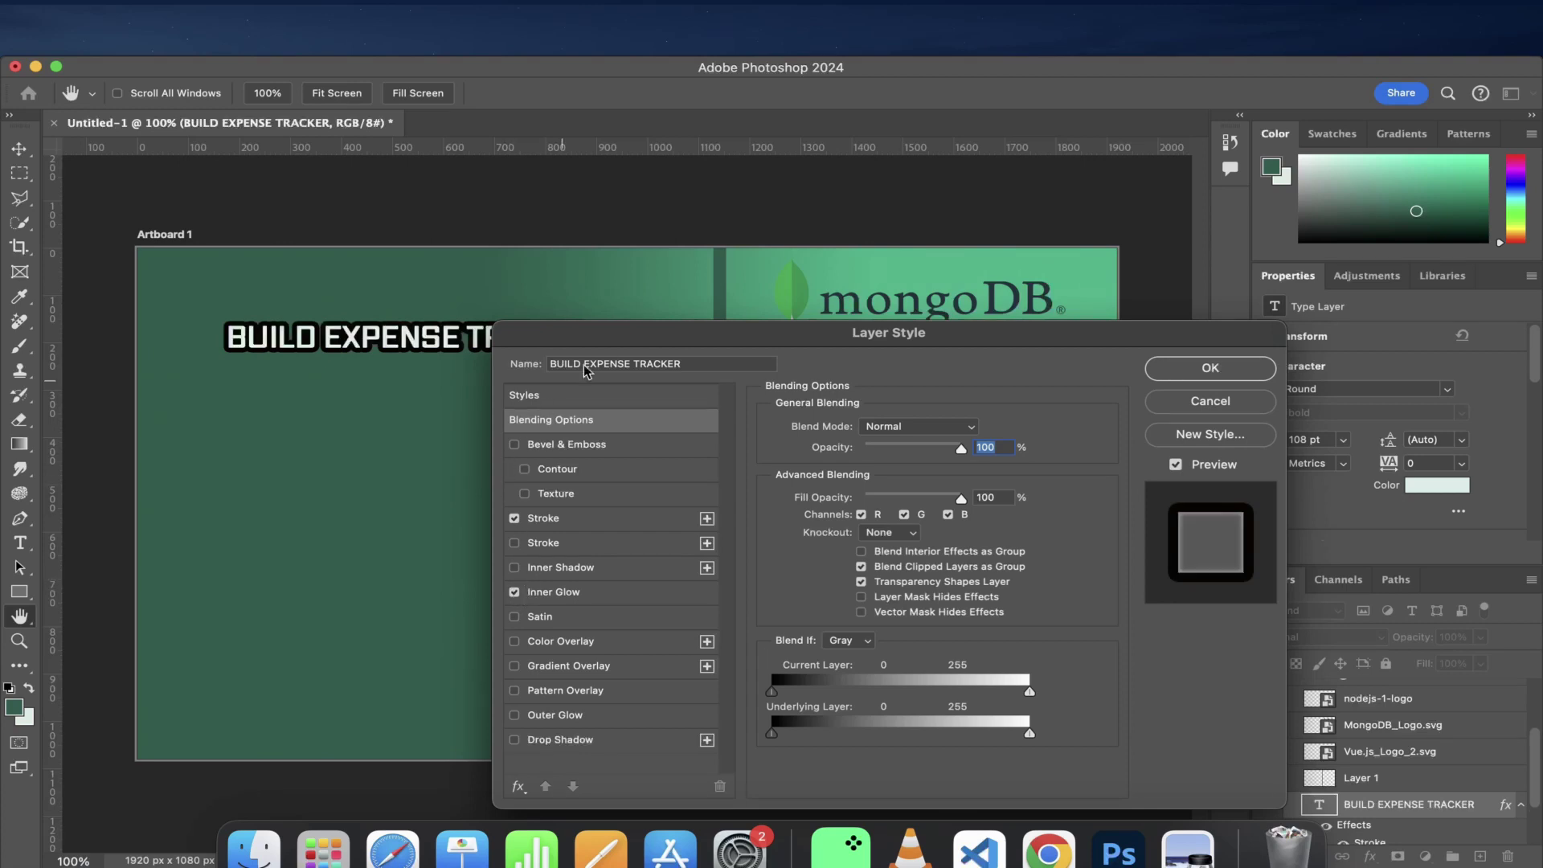
drag(616, 354, 893, 375)
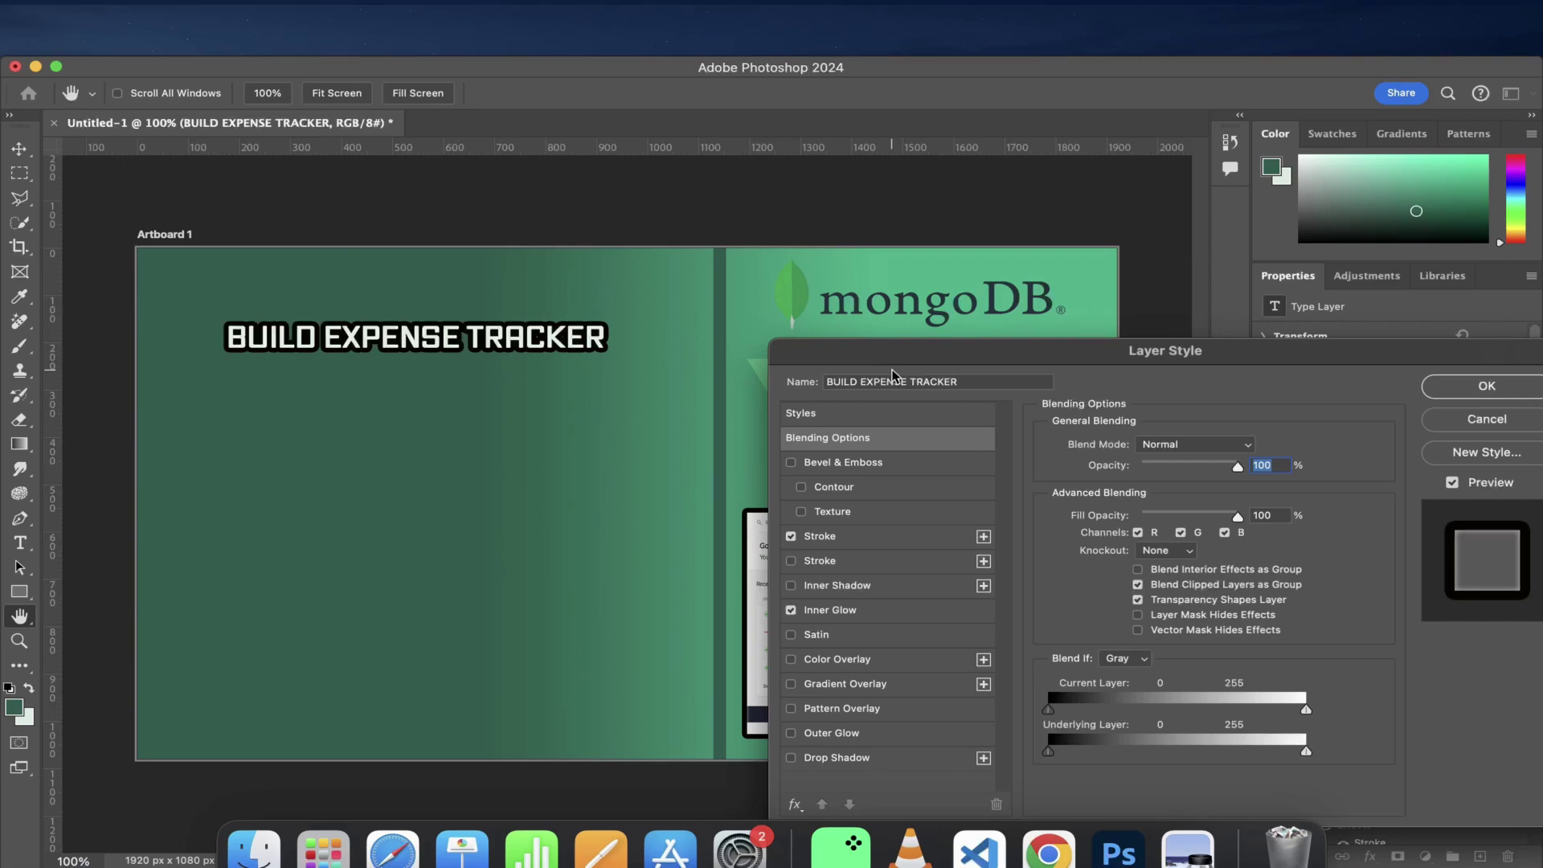
drag(896, 347, 635, 295)
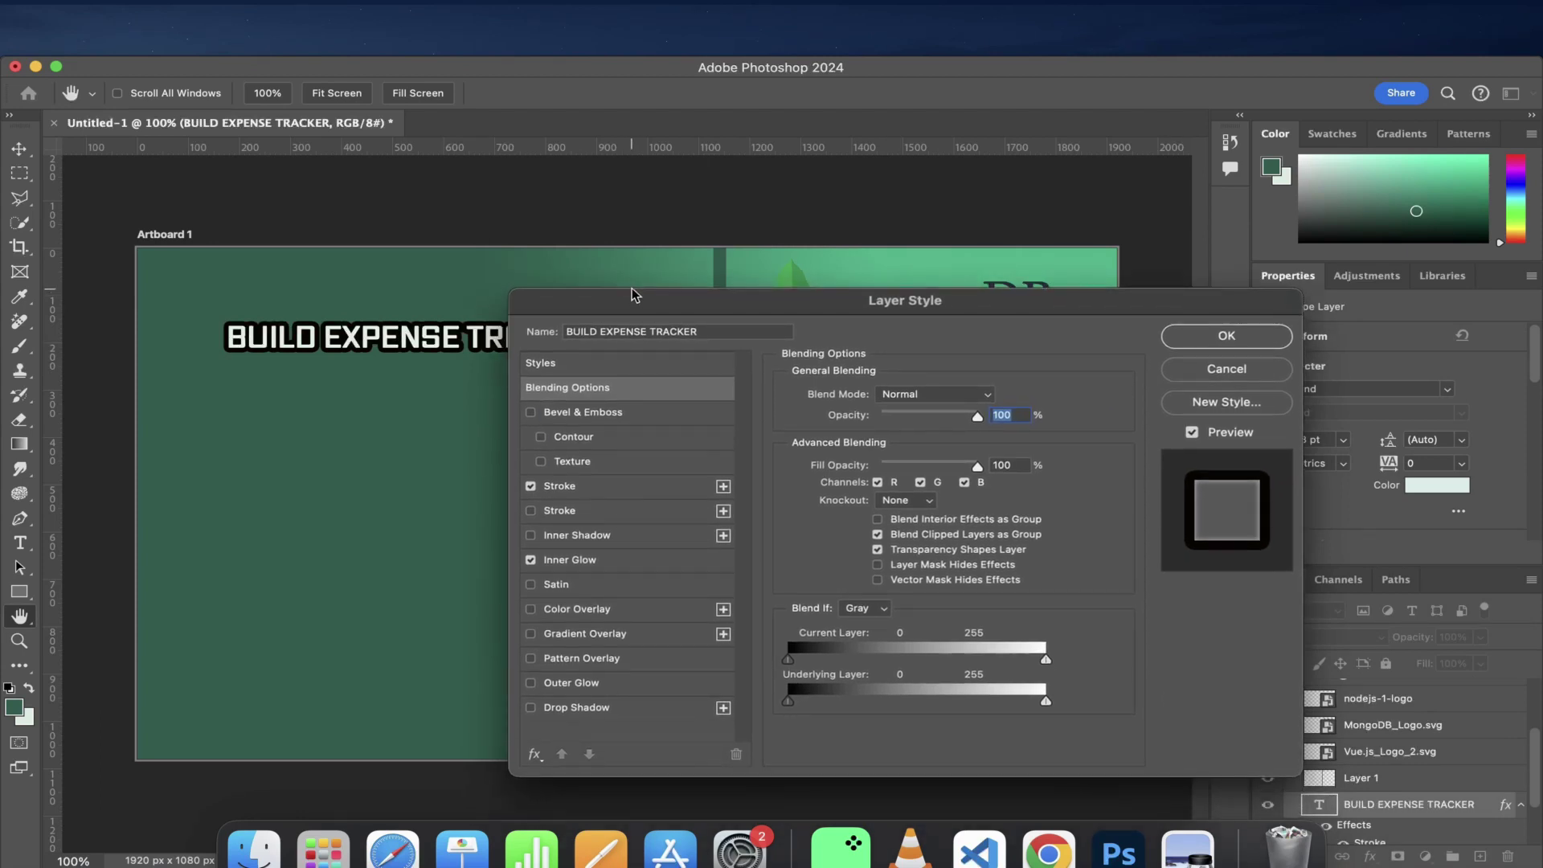
click(1241, 342)
- Move the BUILD EXPENSE TRACKER title up about 20 px
click(667, 572)
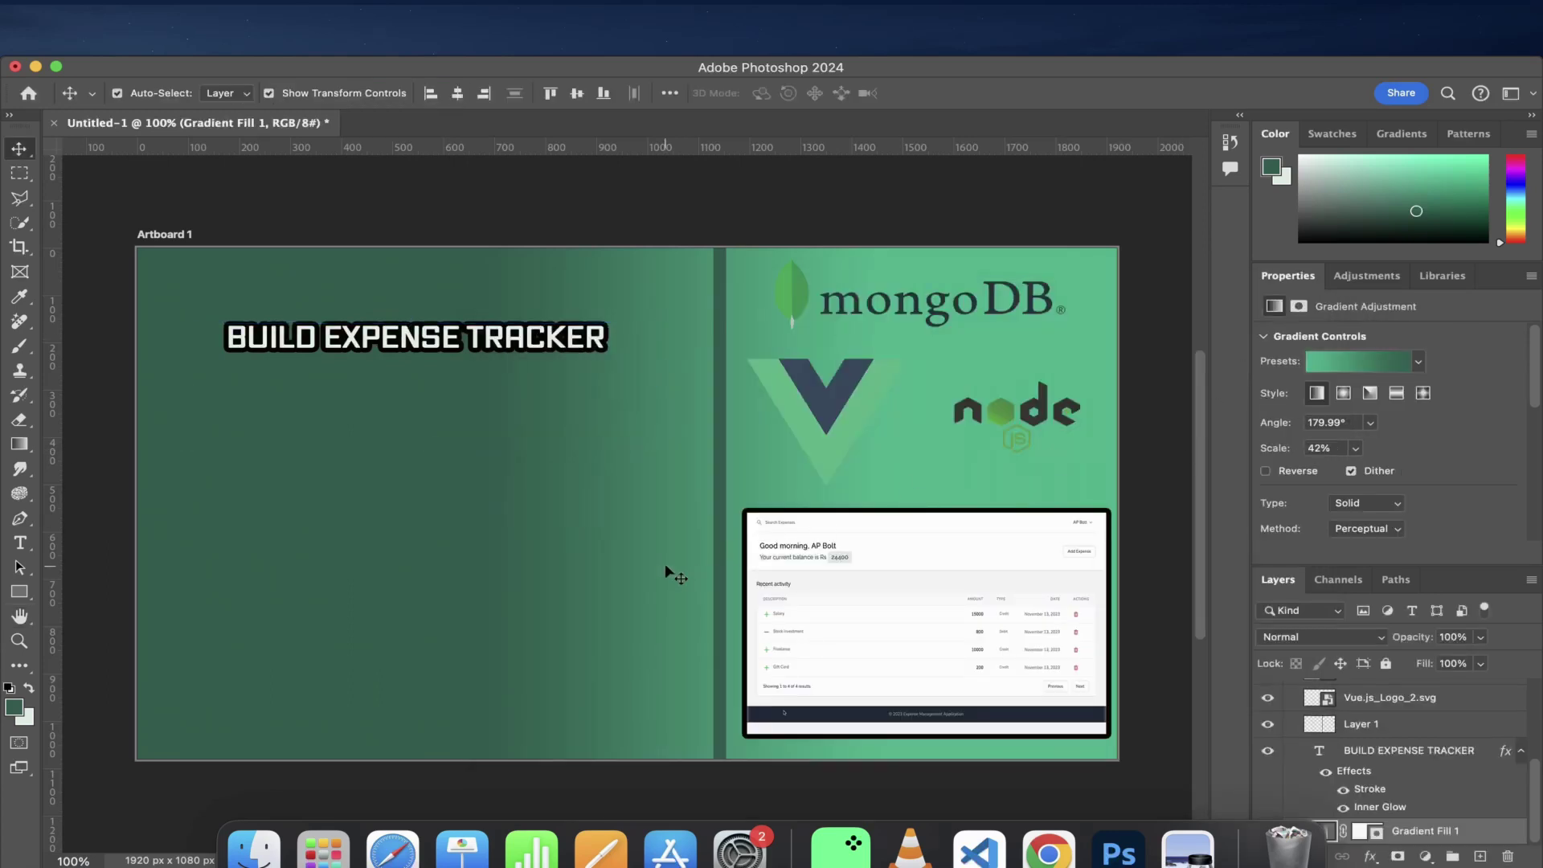
click(476, 347)
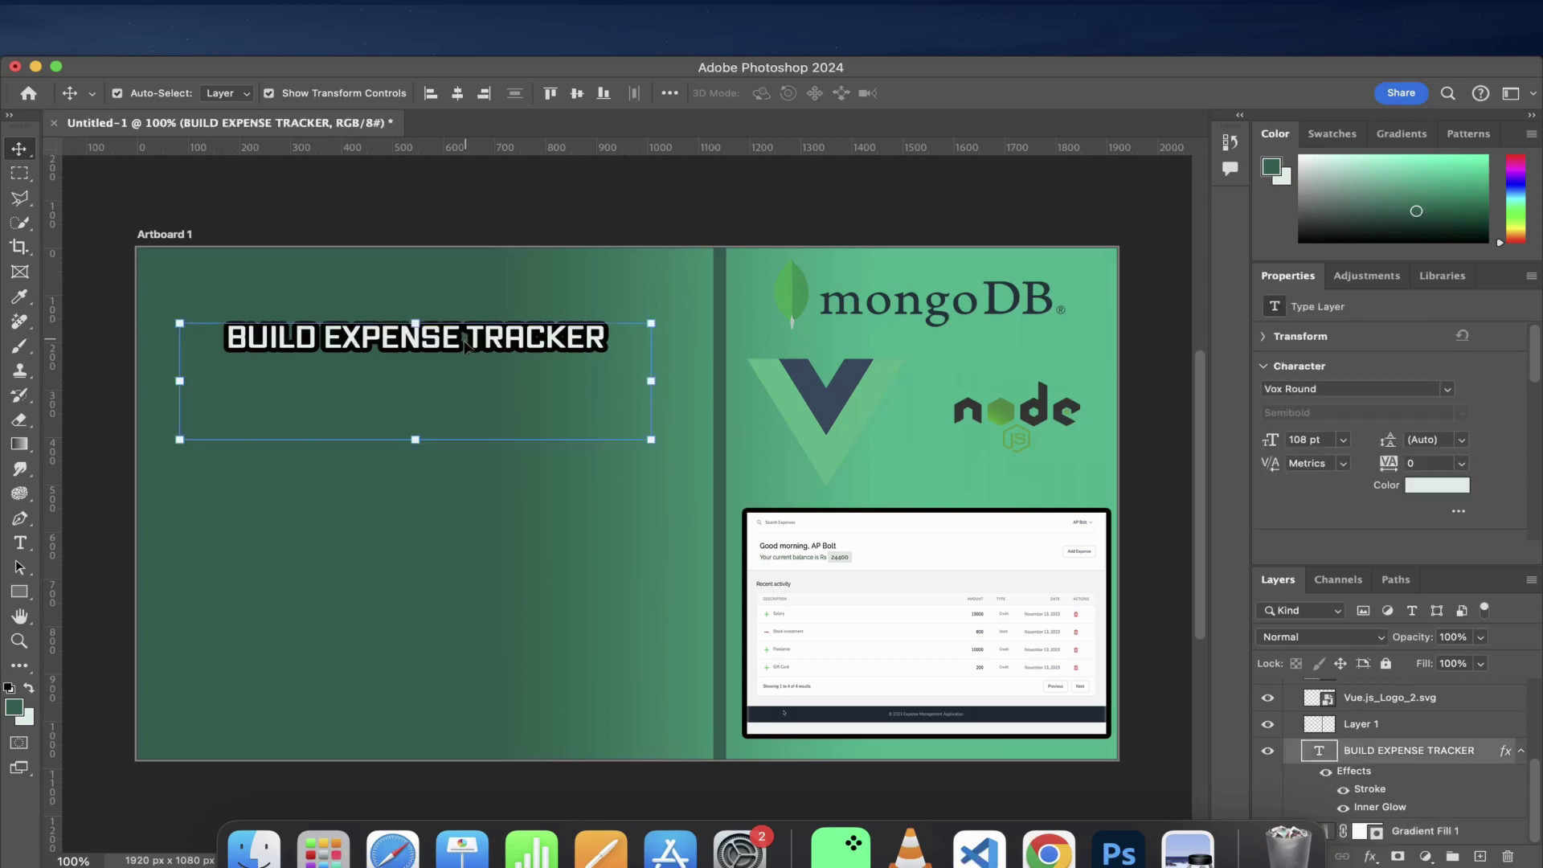
click(627, 568)
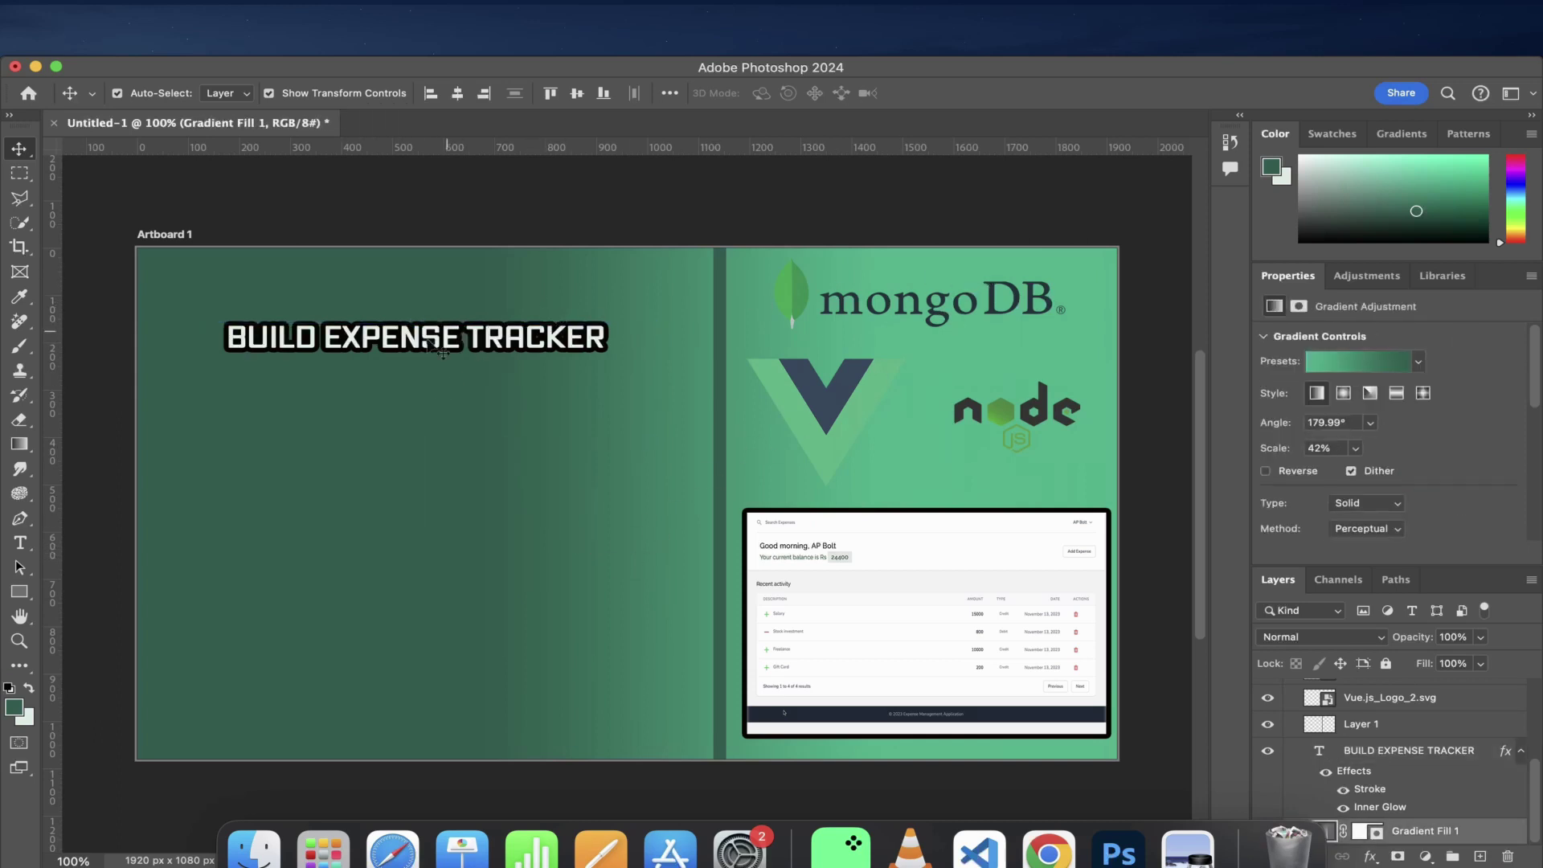
drag(441, 353, 419, 336)
- Draw a paragraph text box below the title, filled with Lorem ipsum placeholder text
click(657, 226)
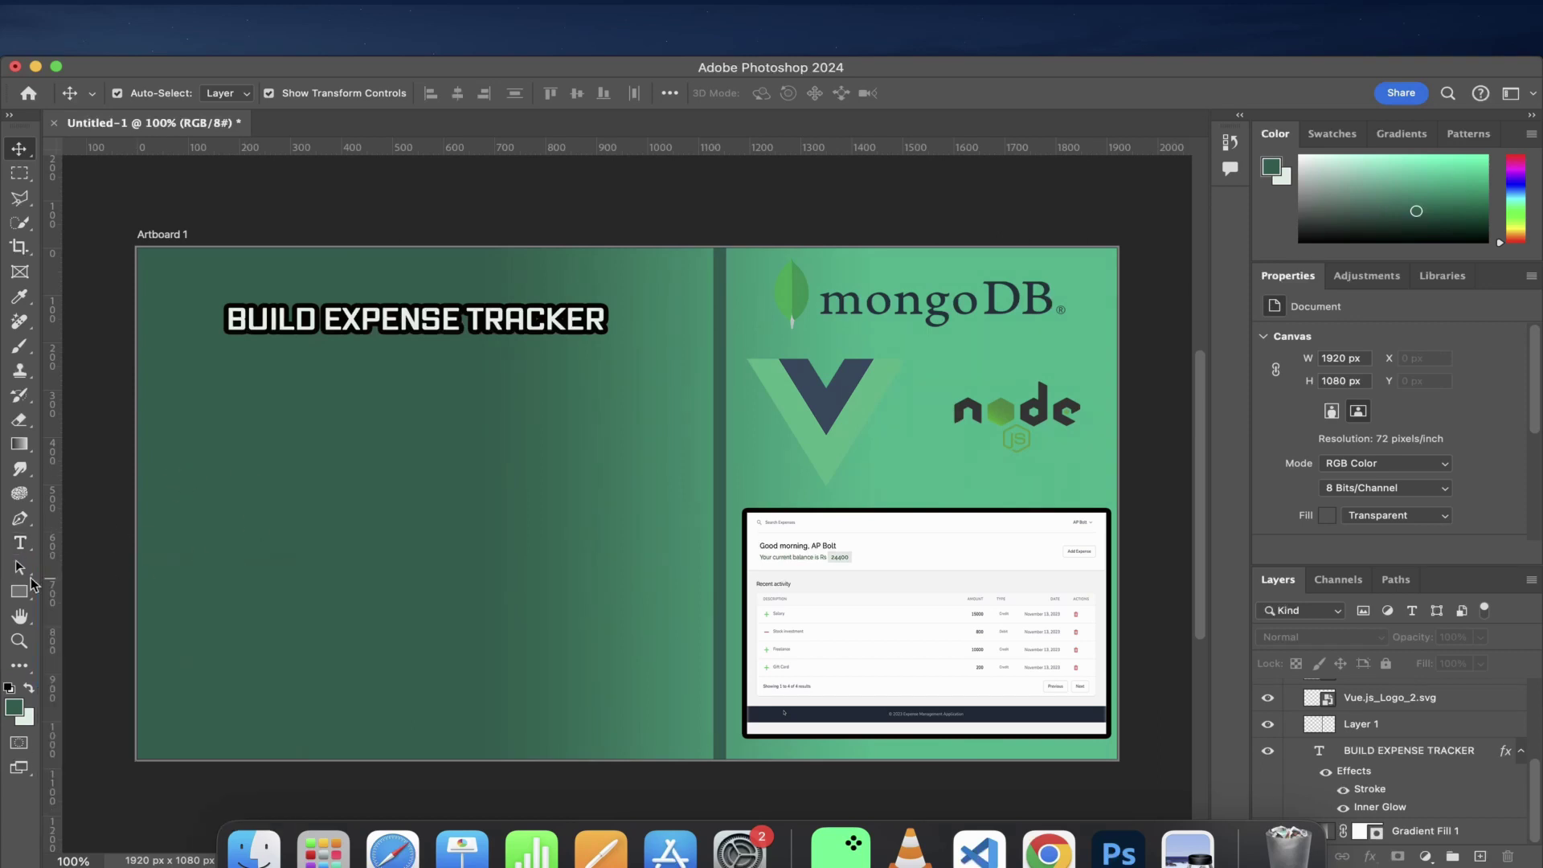
click(21, 544)
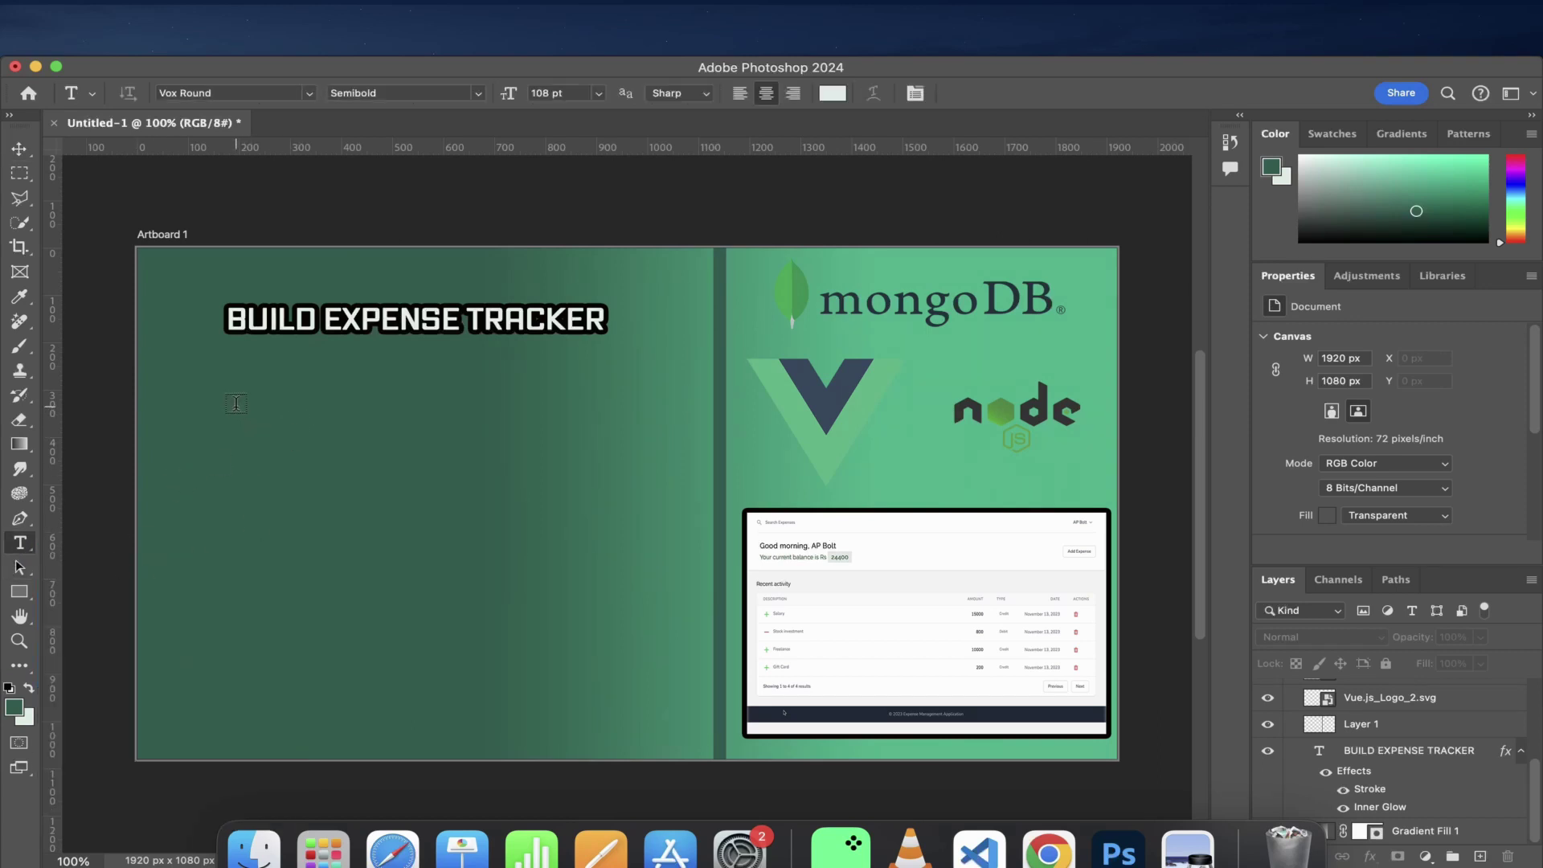
drag(236, 404, 633, 686)
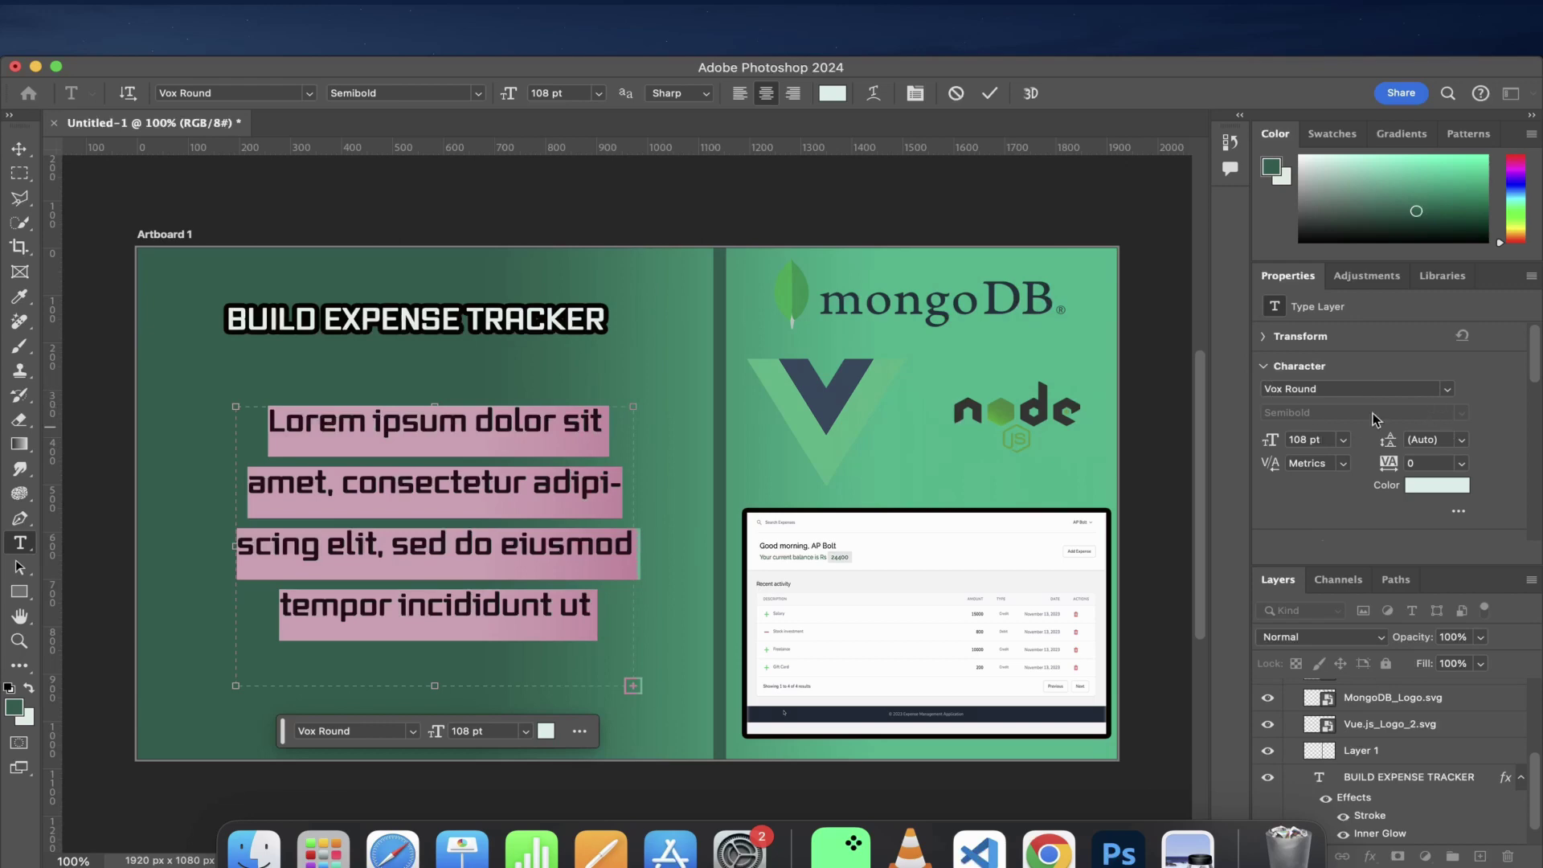
- Set the subtitle's font to Cochin Bold
click(1447, 390)
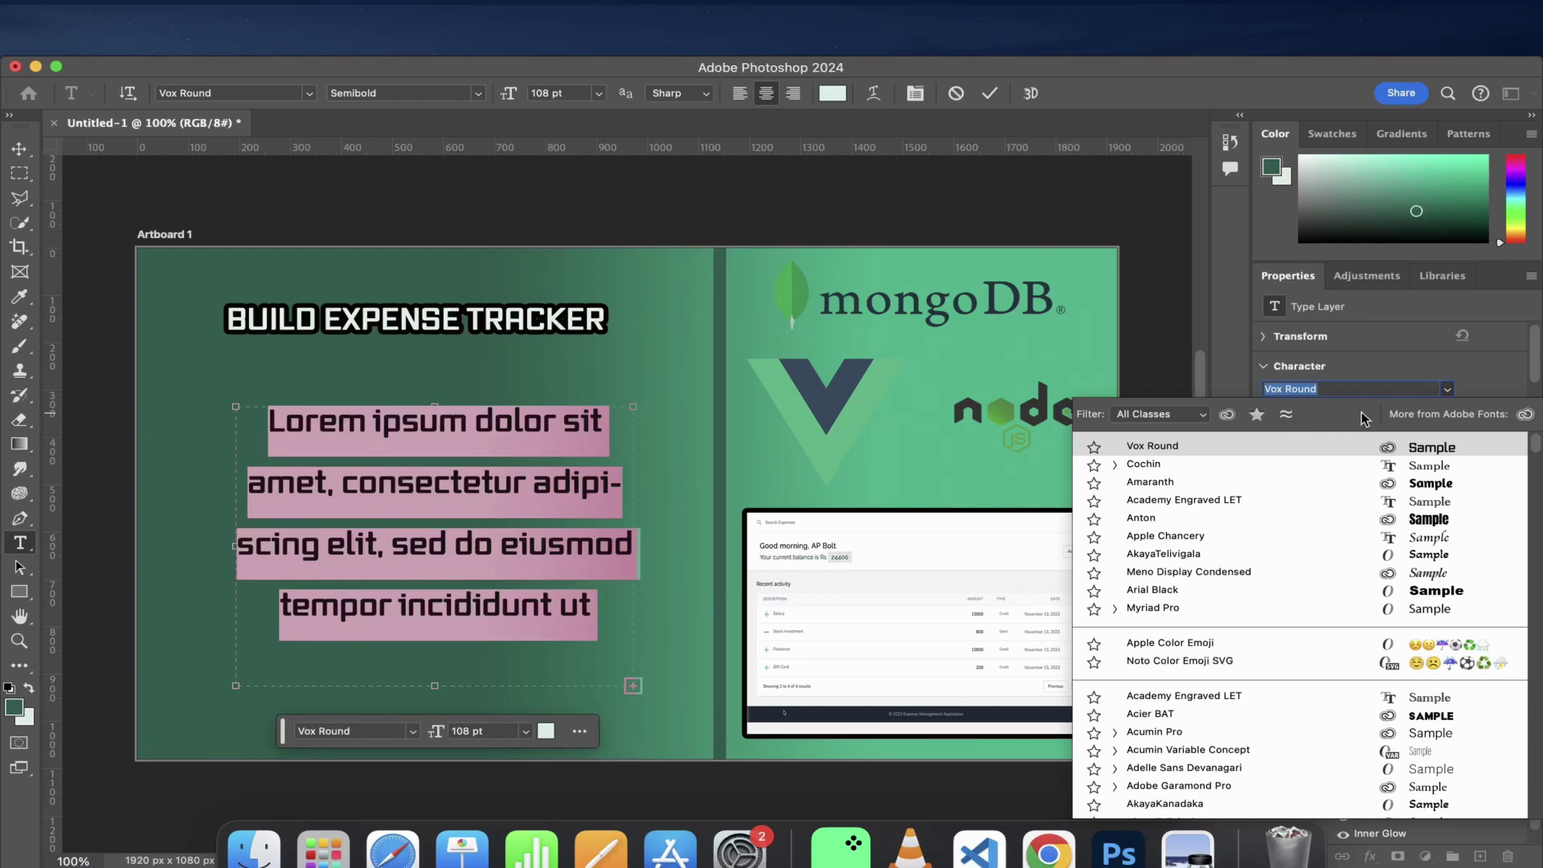
text(Coc)
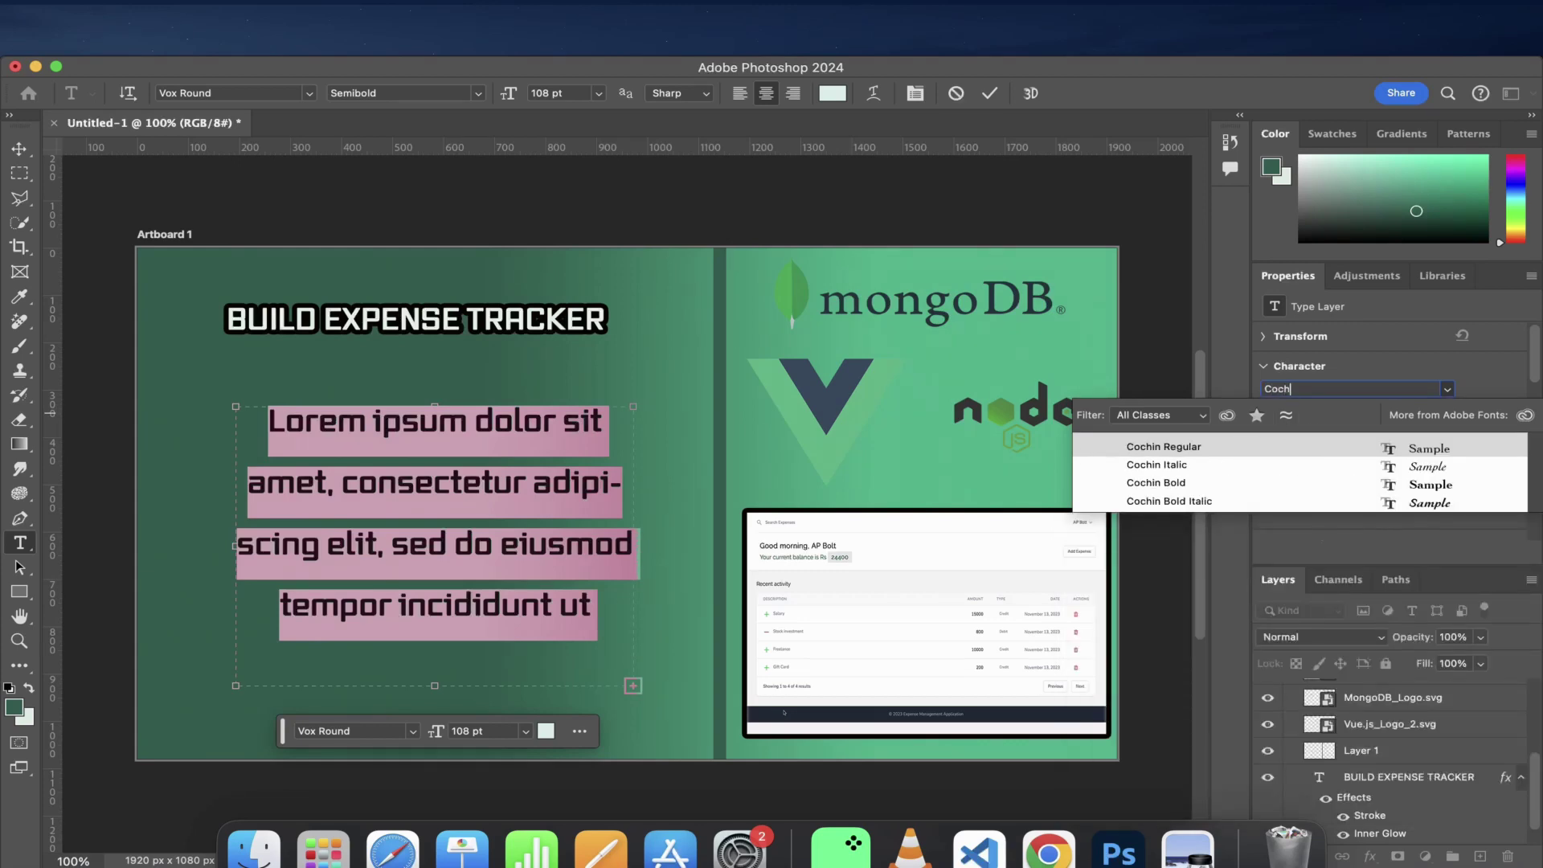
text(h)
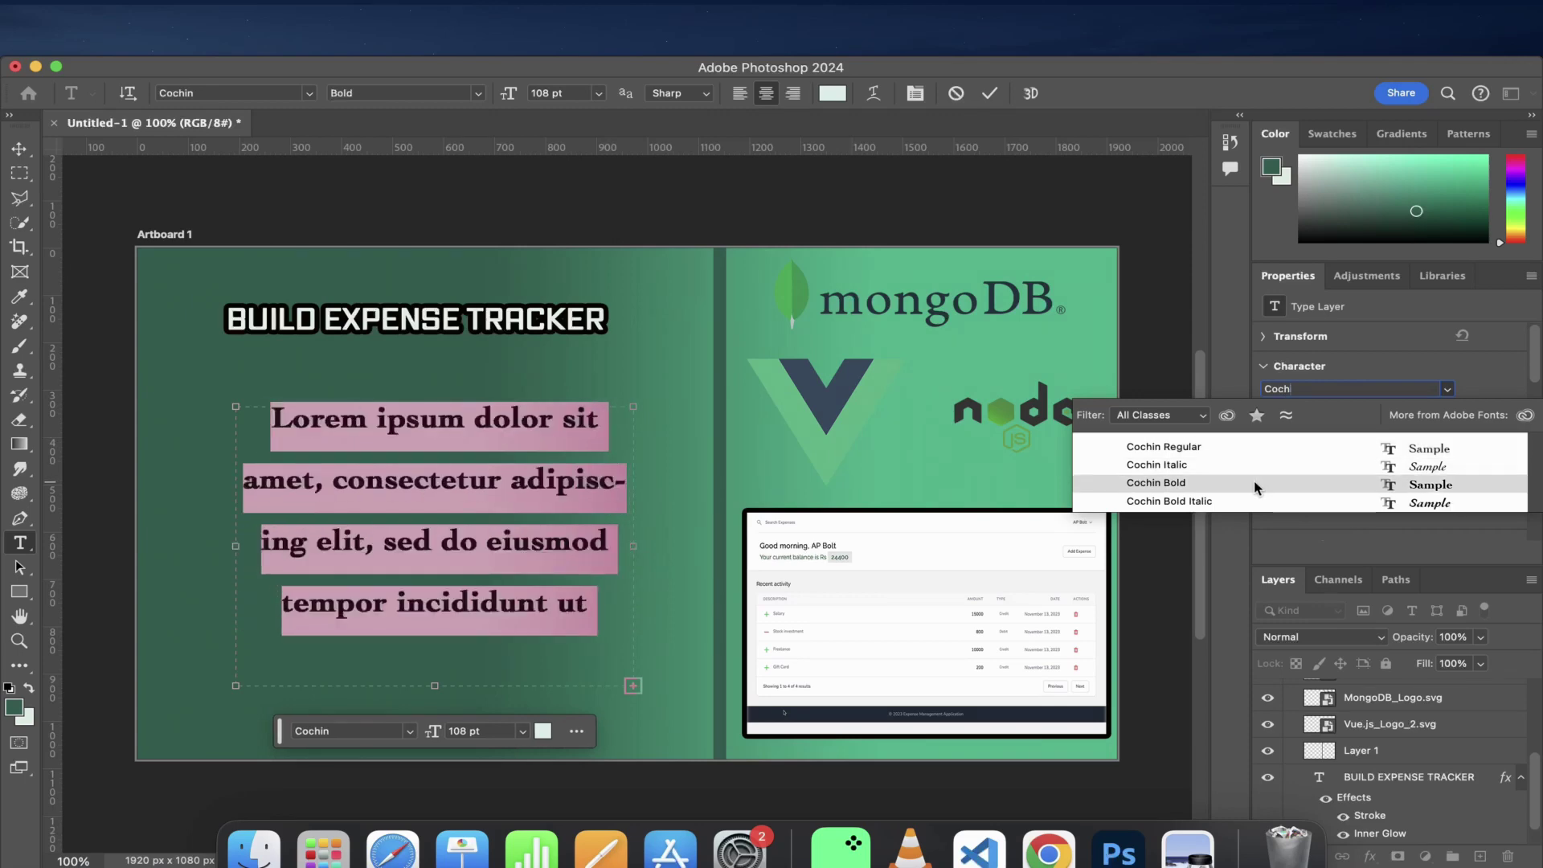
click(1256, 486)
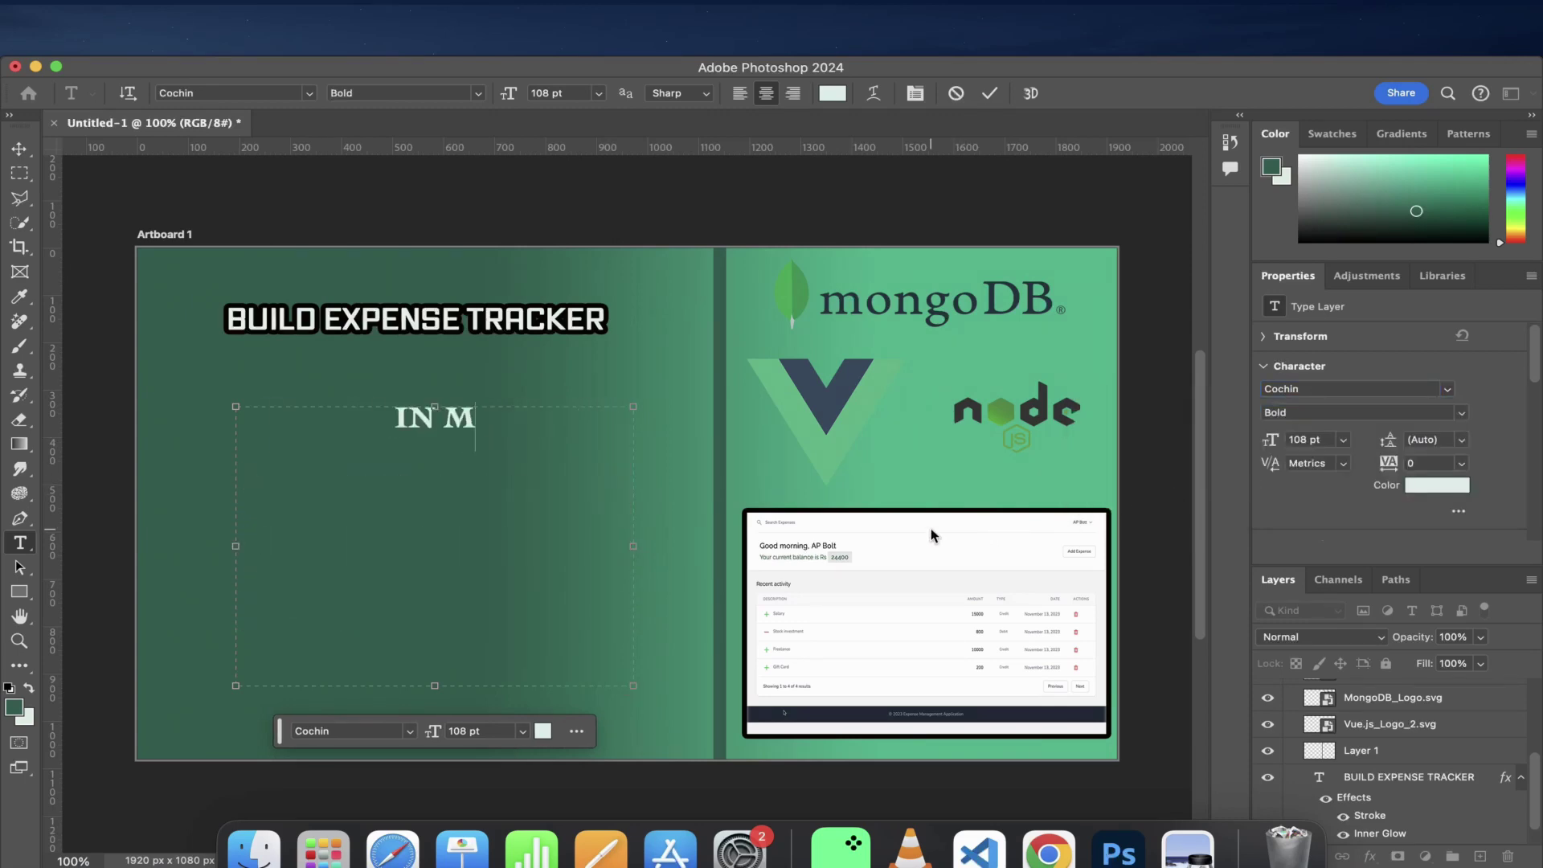
- Type 'IN MEVN STACK (MONGODB, EXPRESS, VUE AND NODE)' across two lines and commit it
text(EVN STACK())
key(Left)
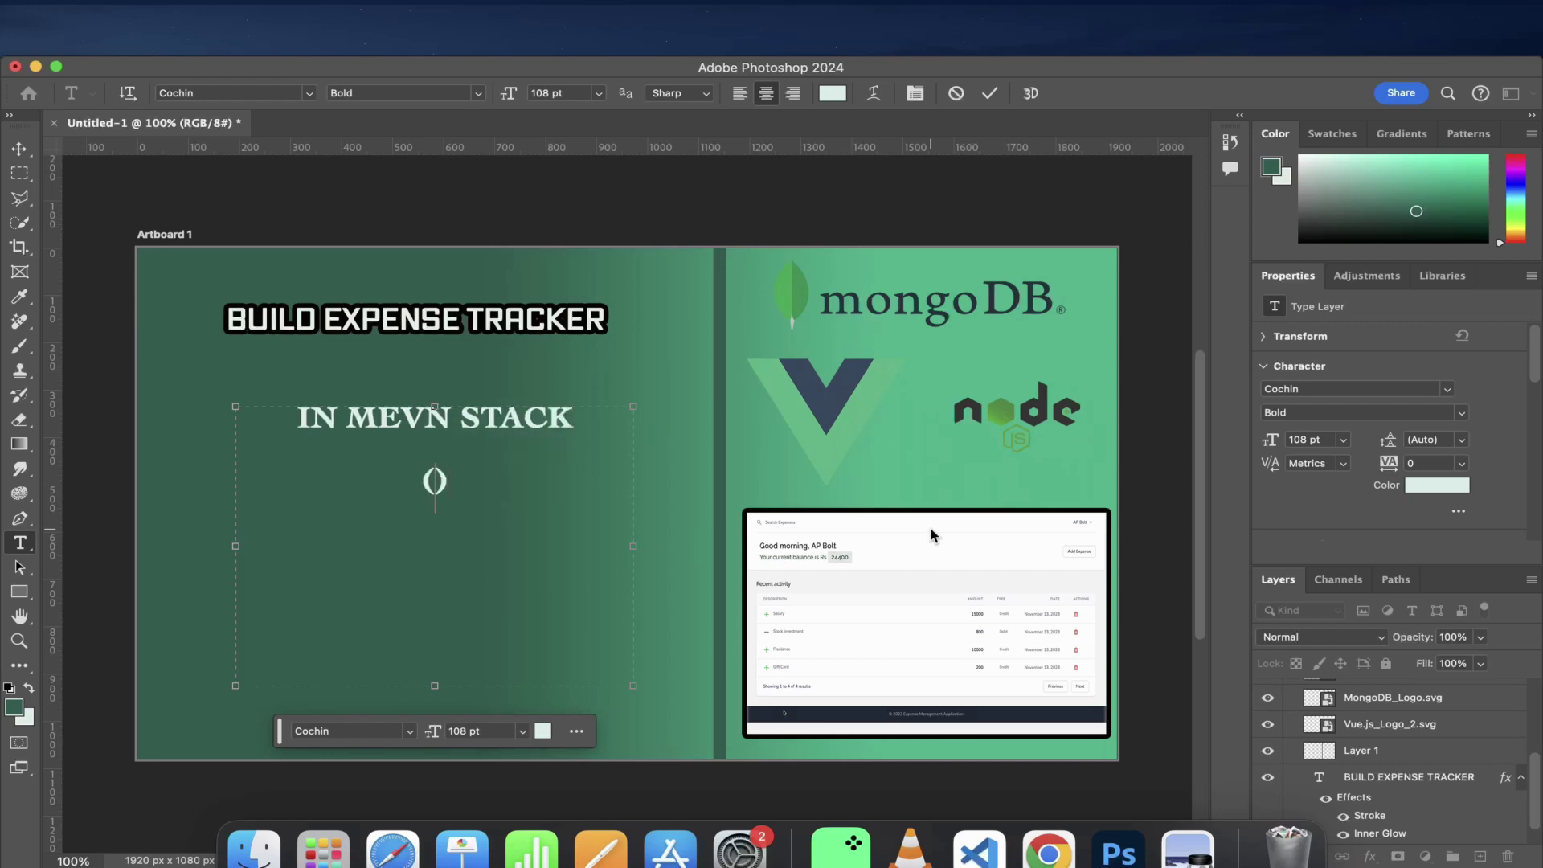
text(MONGODB, EXPRESS,)
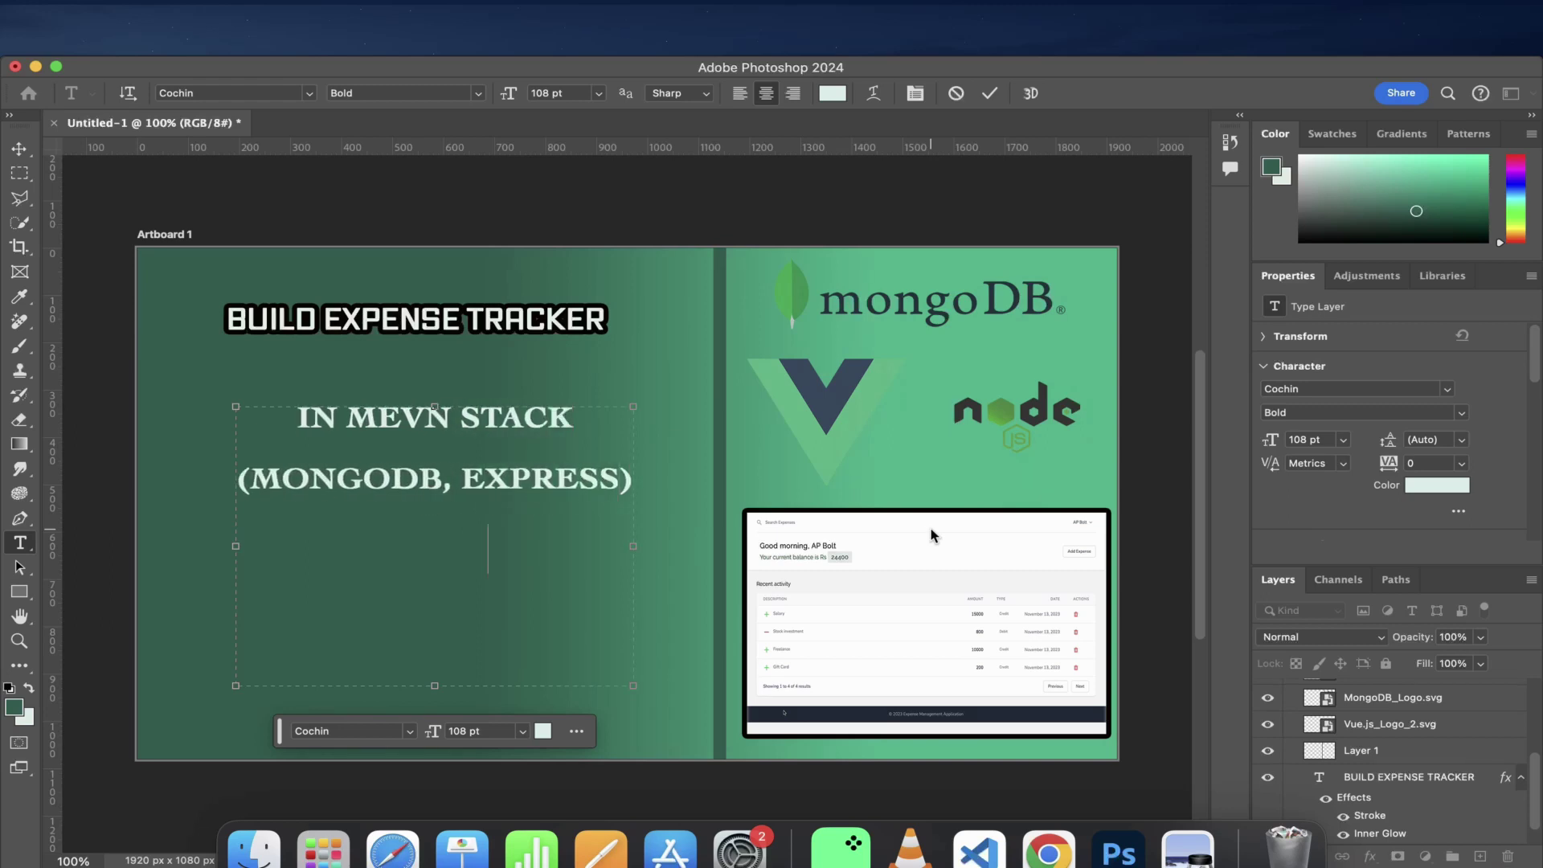
text( VUE AND)
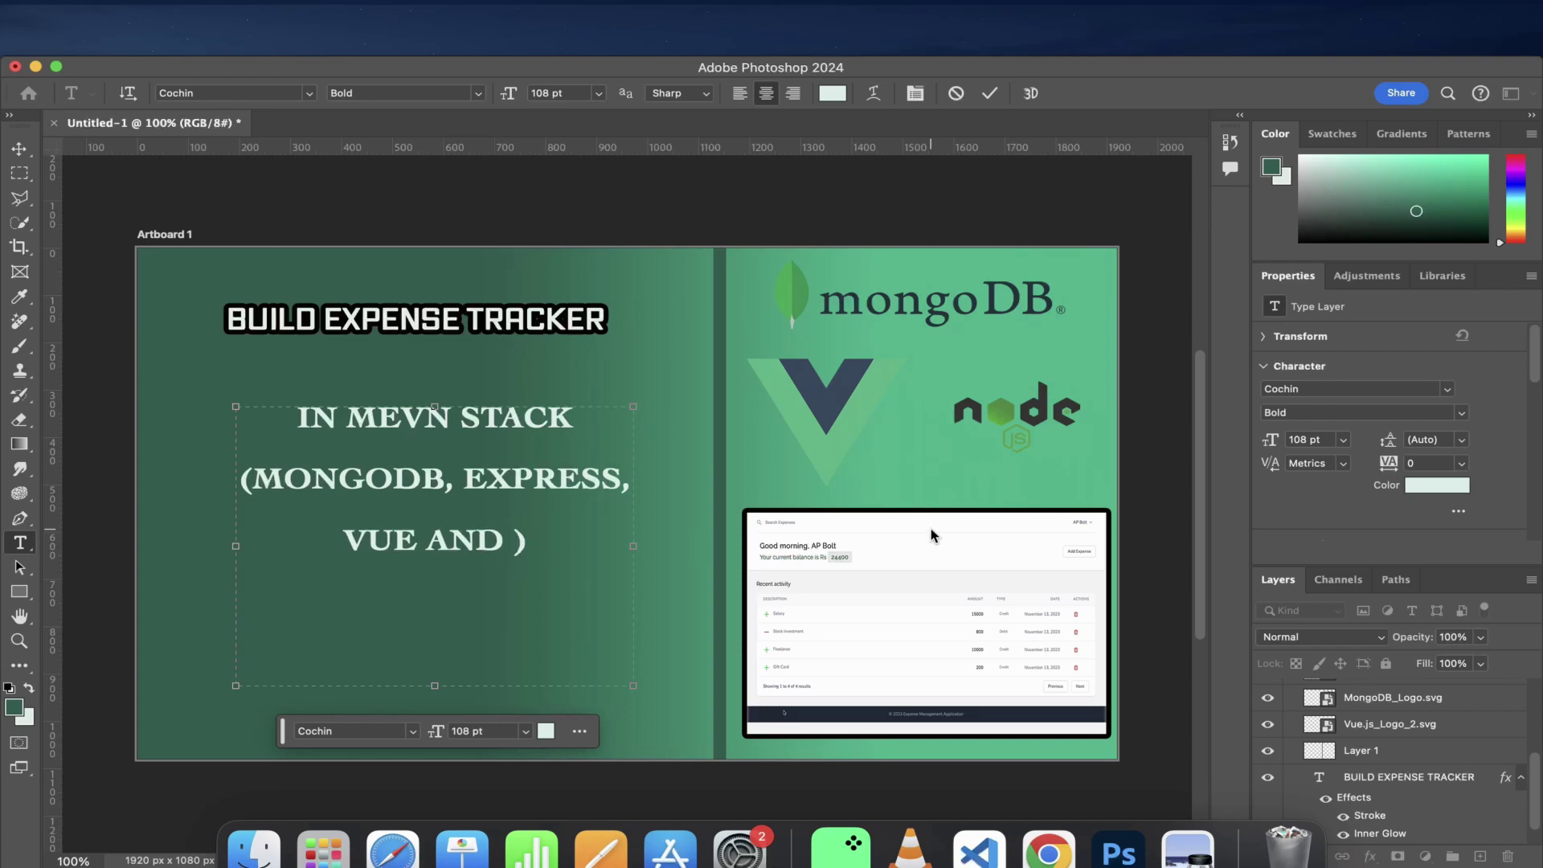
text(NODE)
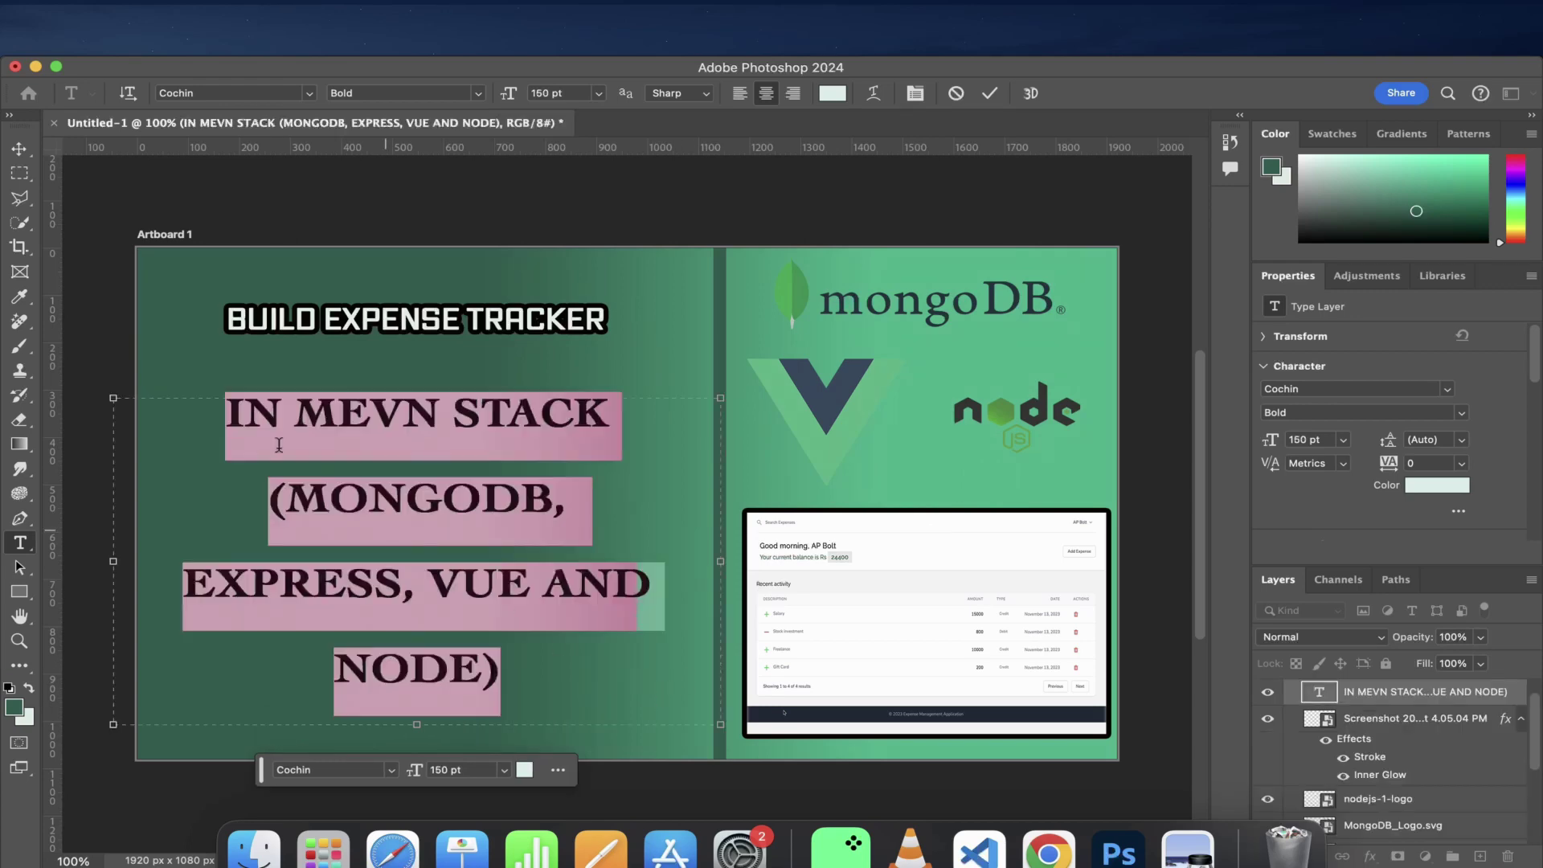
key(super+Return)
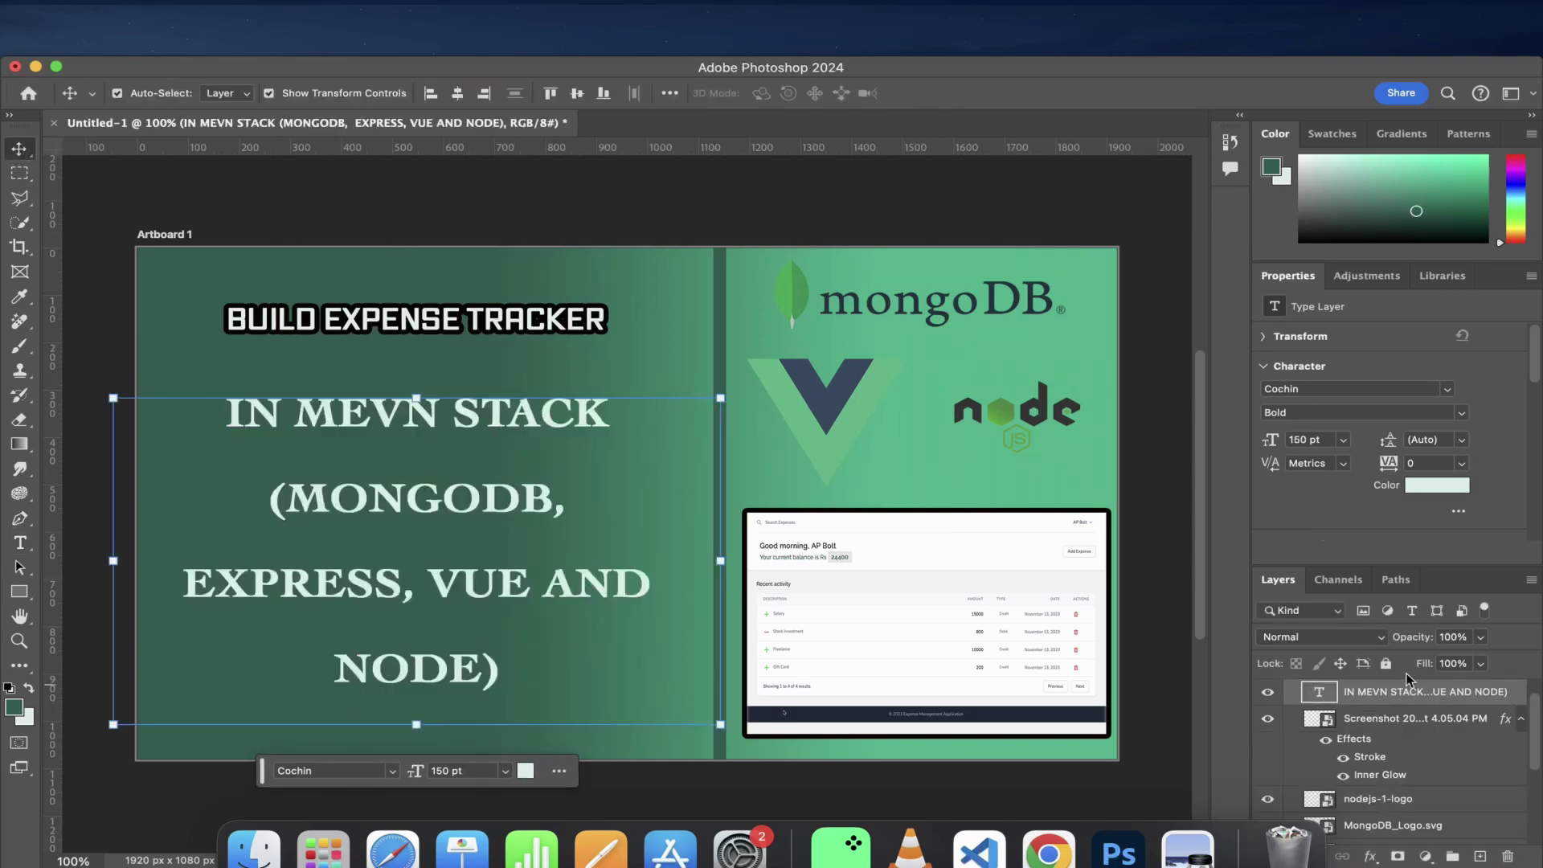
- Add a black Stroke and Inner Glow with Linear Light blend mode to the MEVN text layer
click(1371, 857)
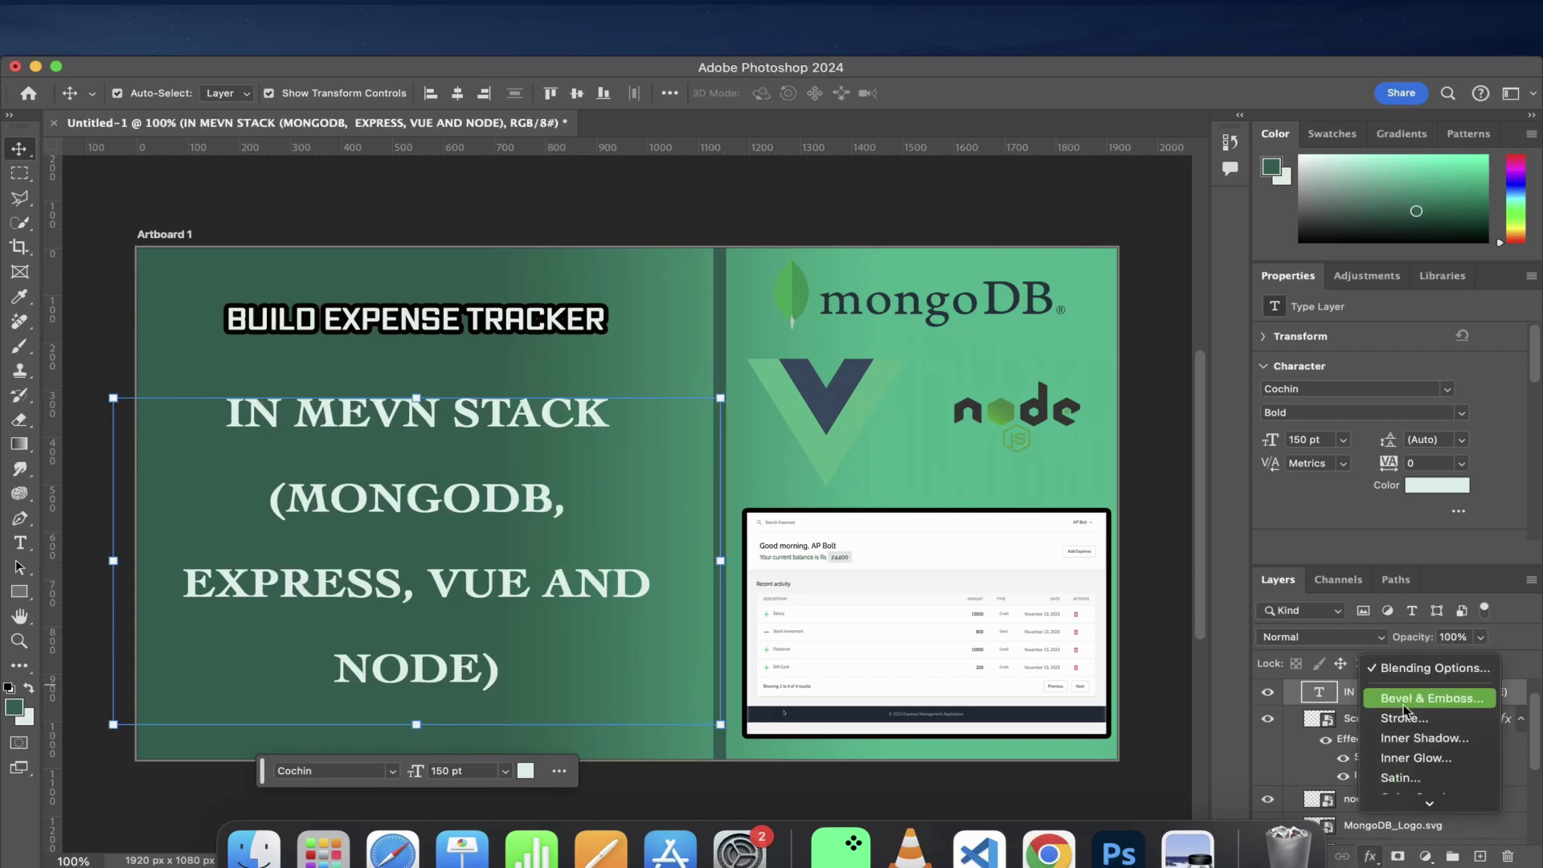
click(1423, 668)
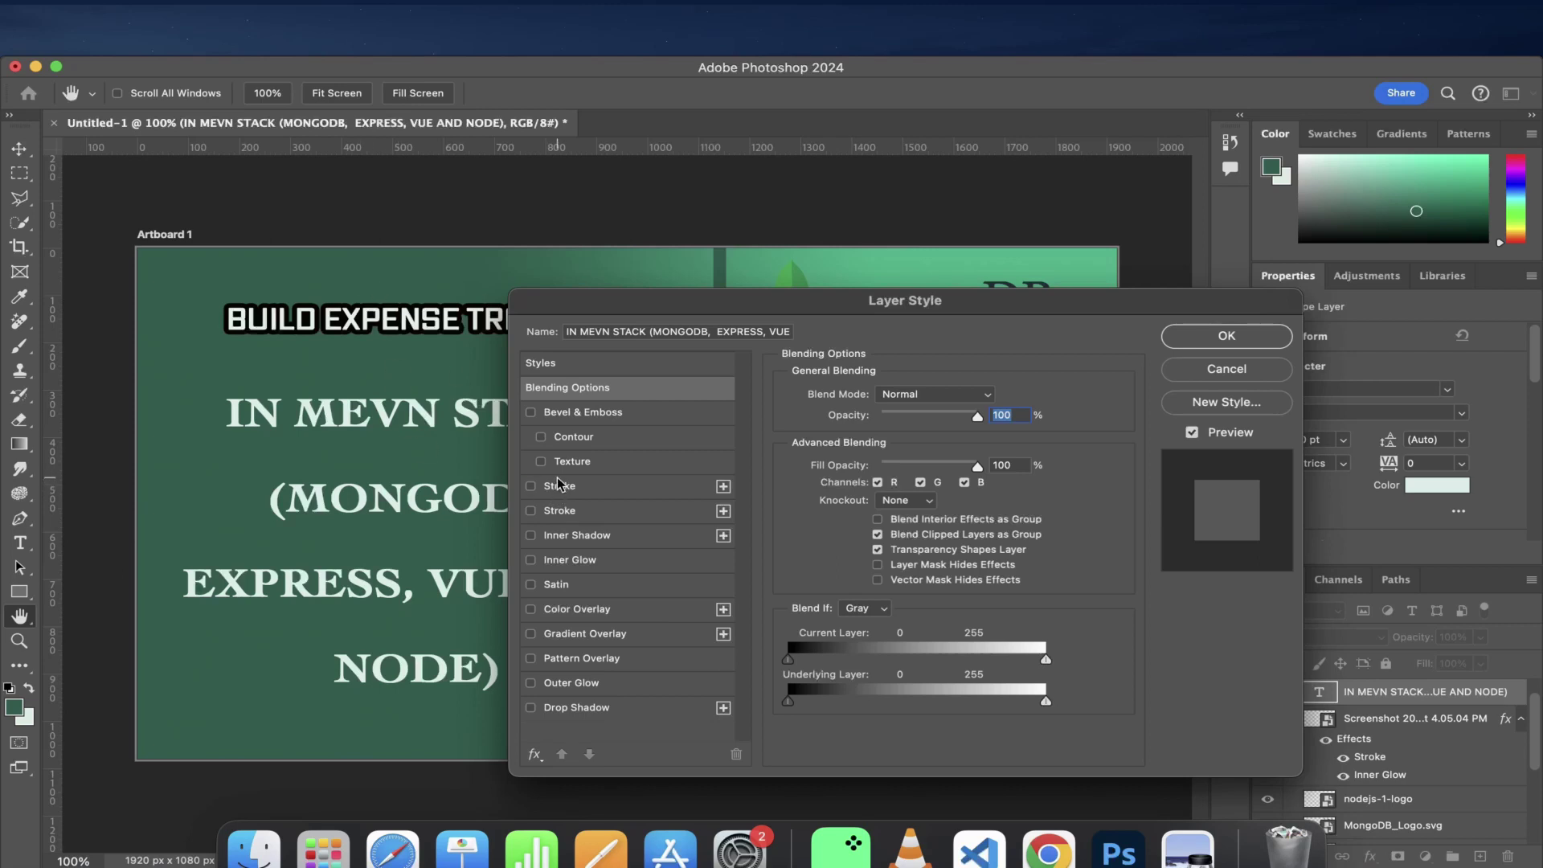
click(531, 487)
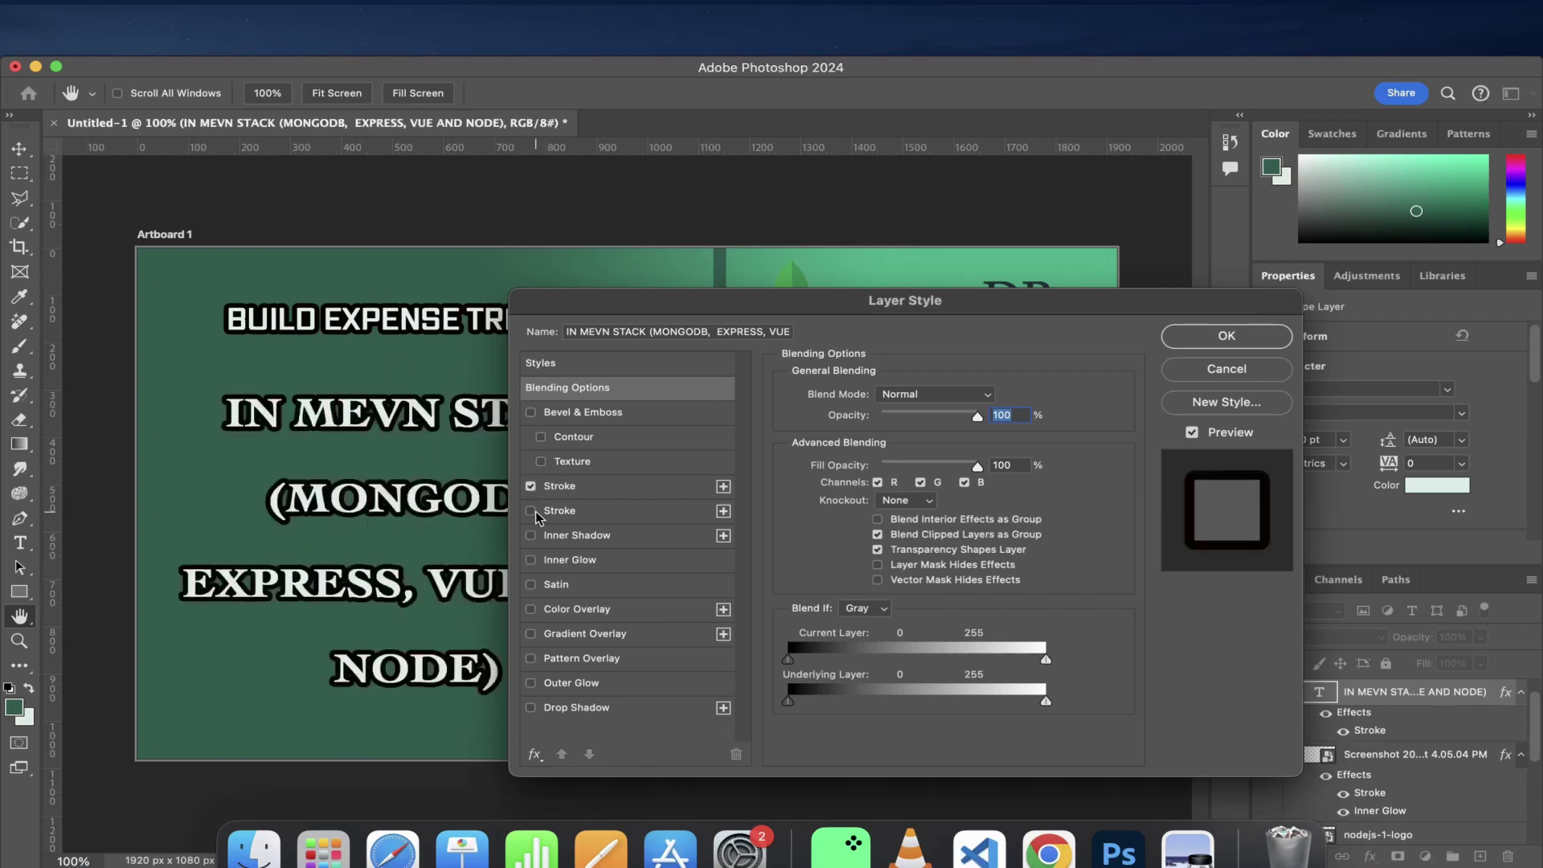
click(533, 562)
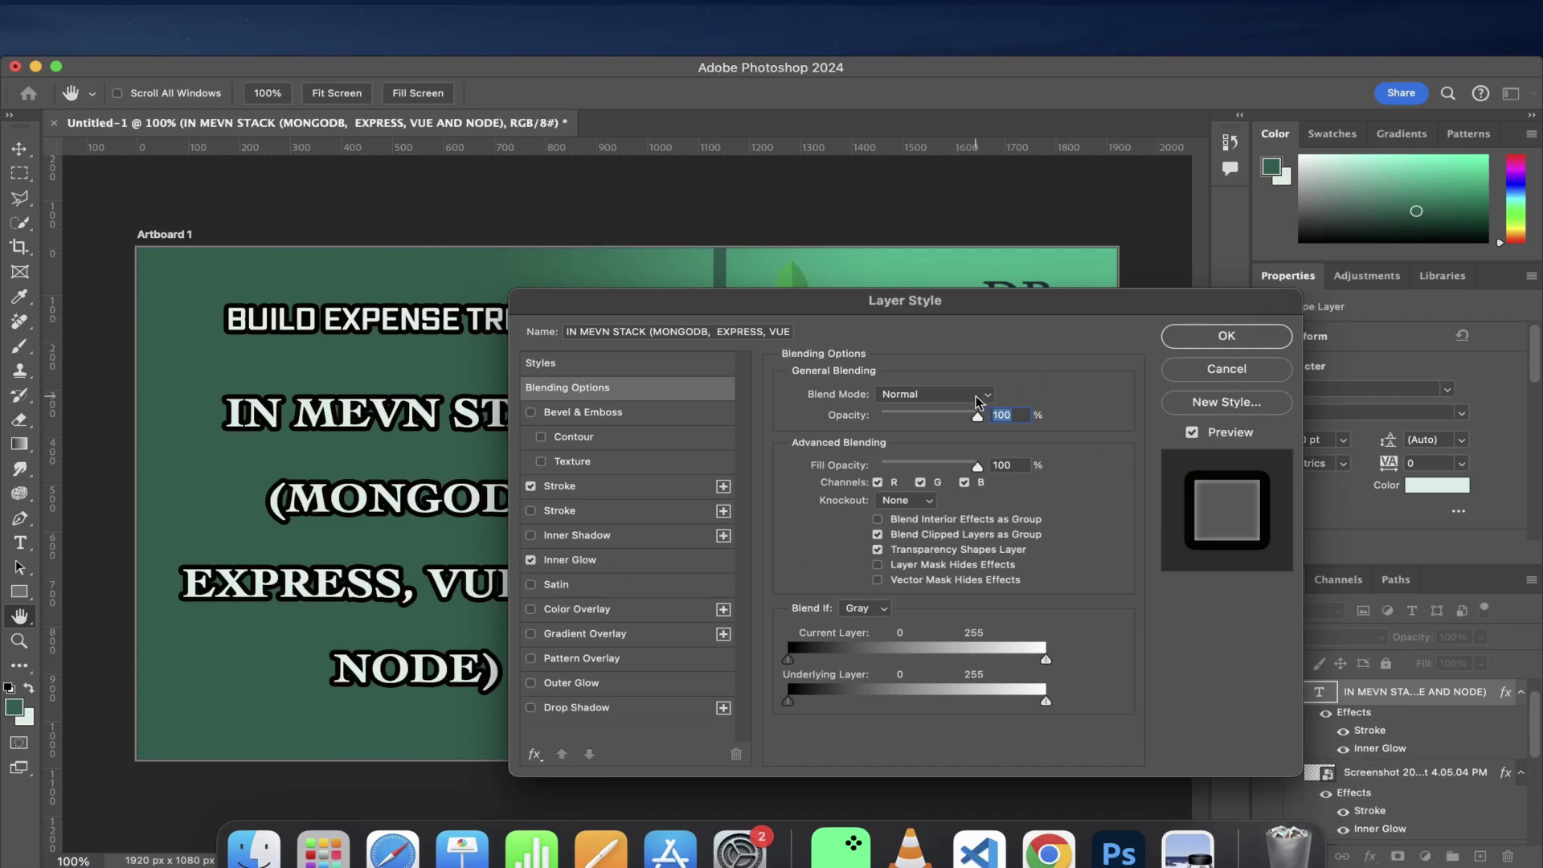
click(978, 402)
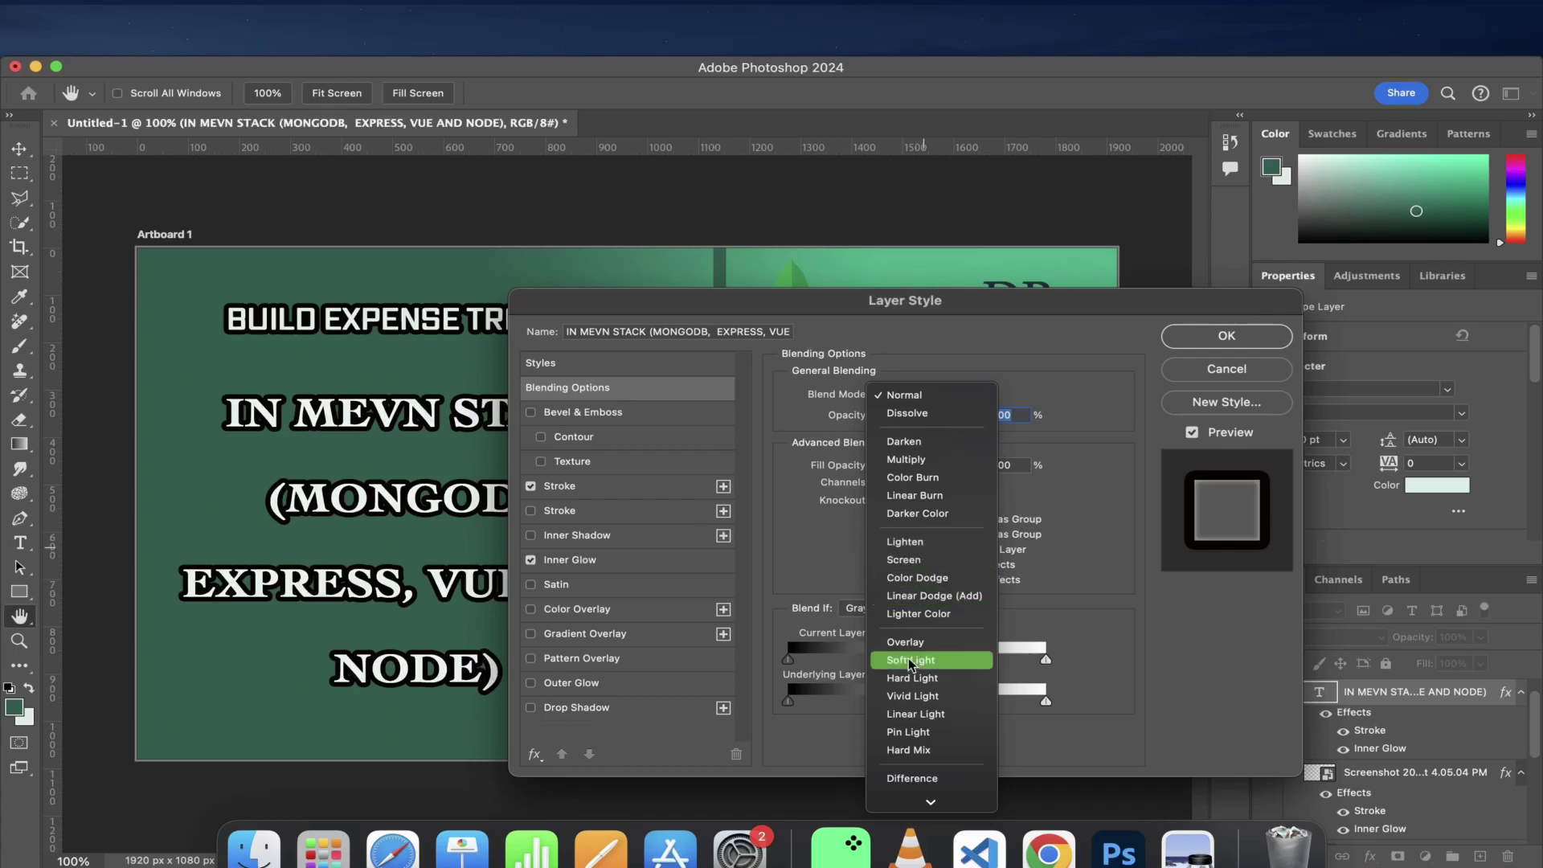
click(900, 716)
click(1224, 341)
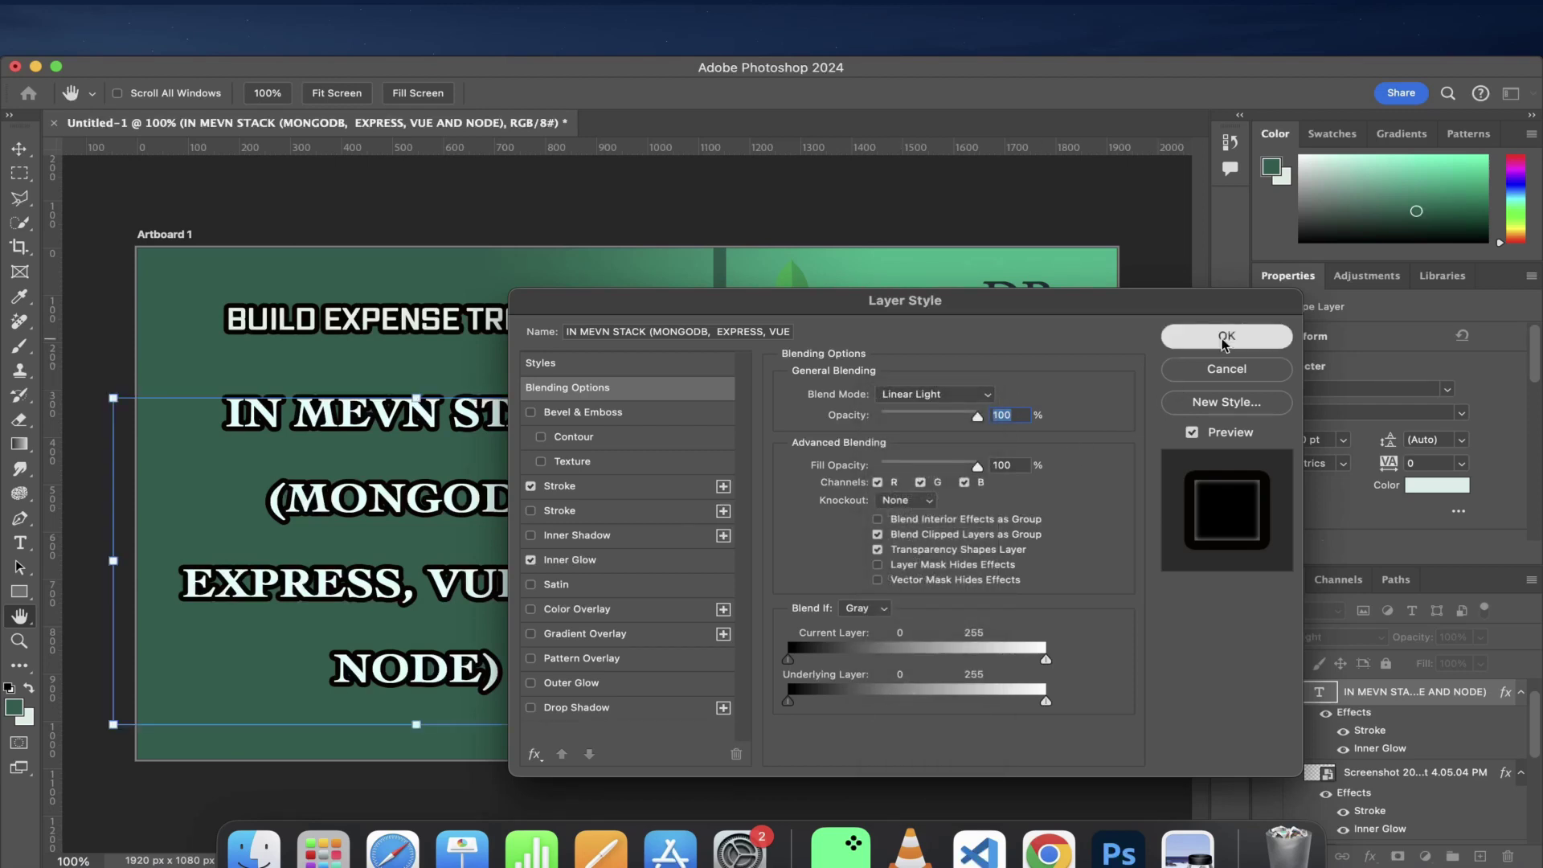
- Switch to the Move tool and deselect the text layer
key(v)
click(847, 330)
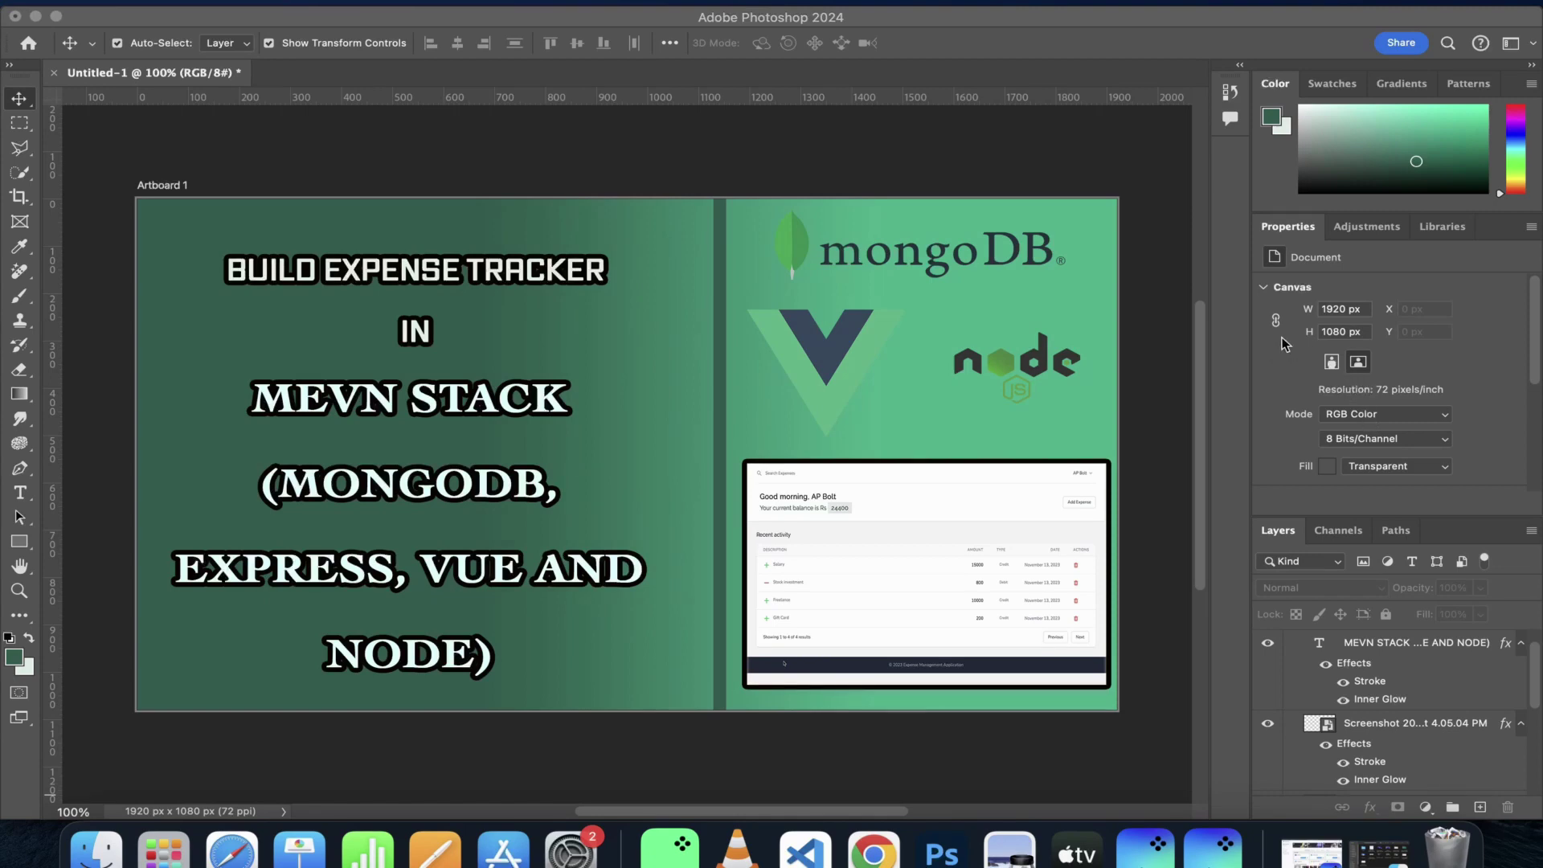
drag(1200, 340, 1200, 383)
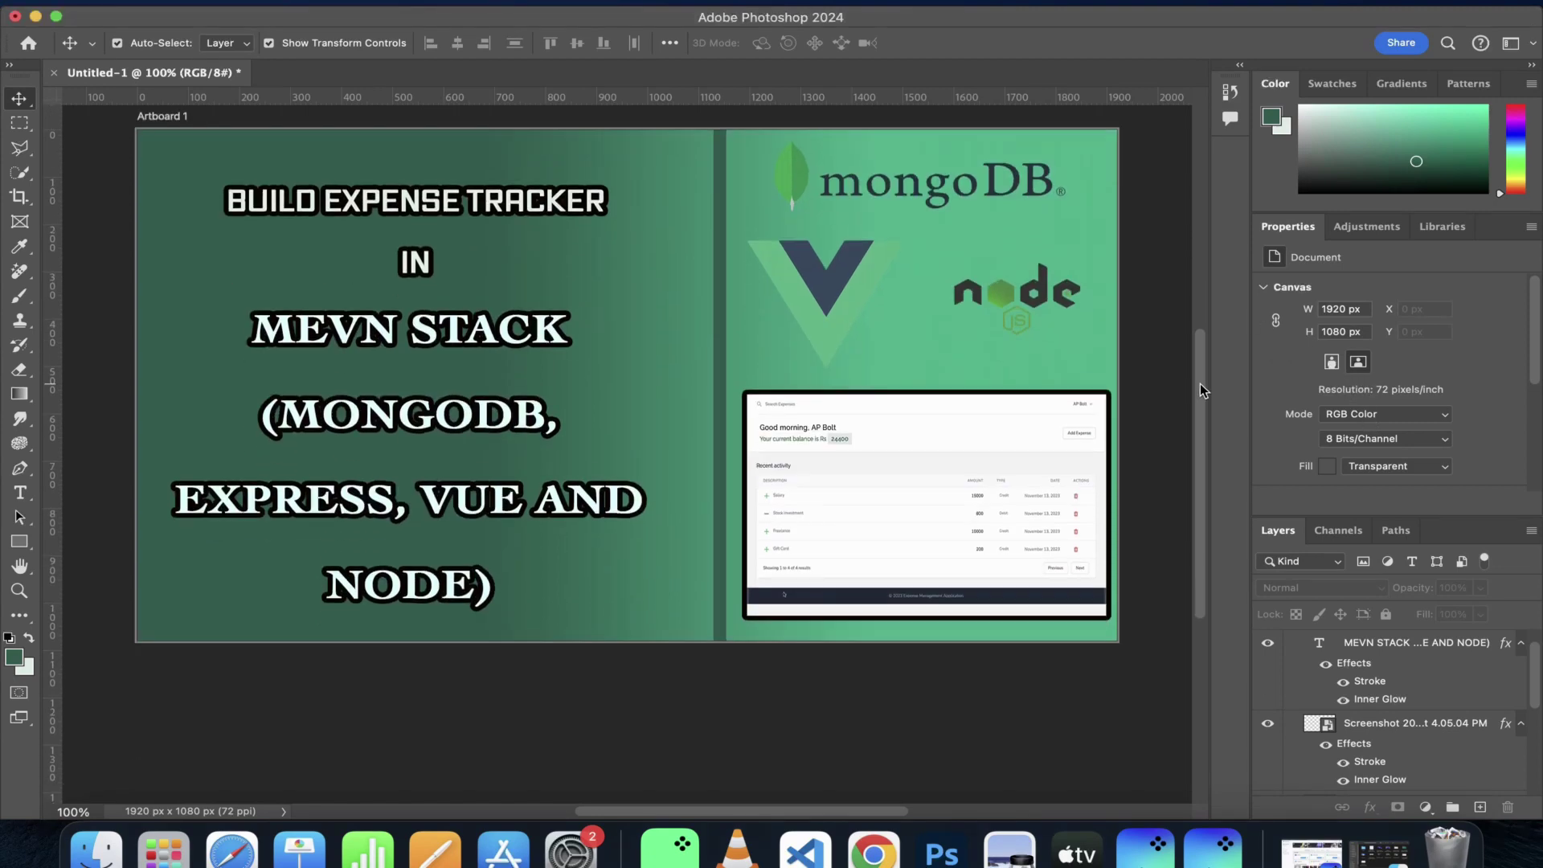
- Quick Export the artboard as my_thumbnail.png to the Desktop and reveal it in Finder
click(202, 2)
mouse_move(303, 299)
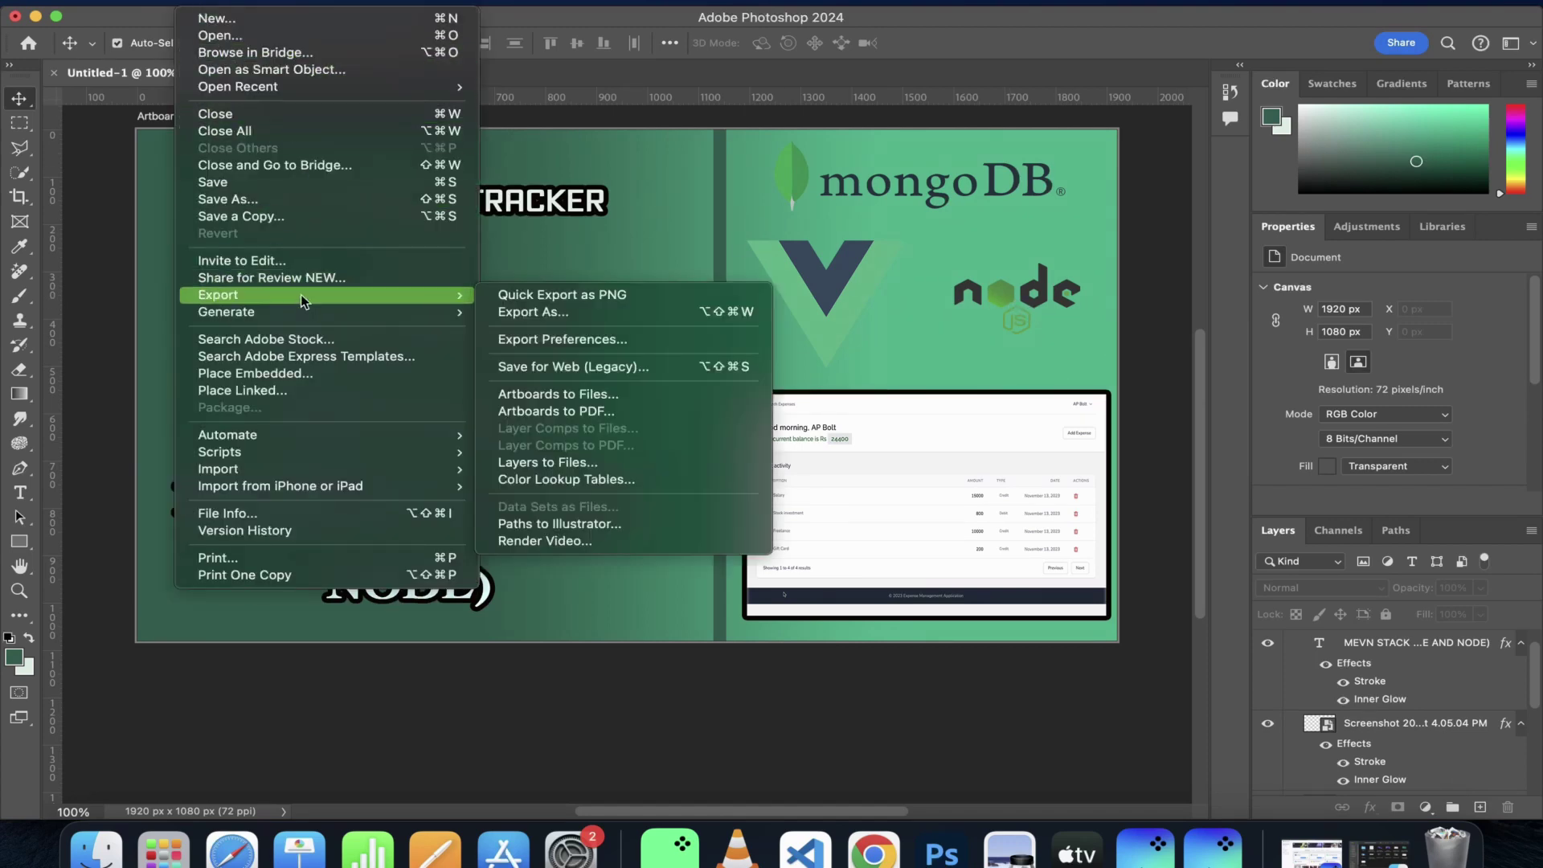
click(551, 297)
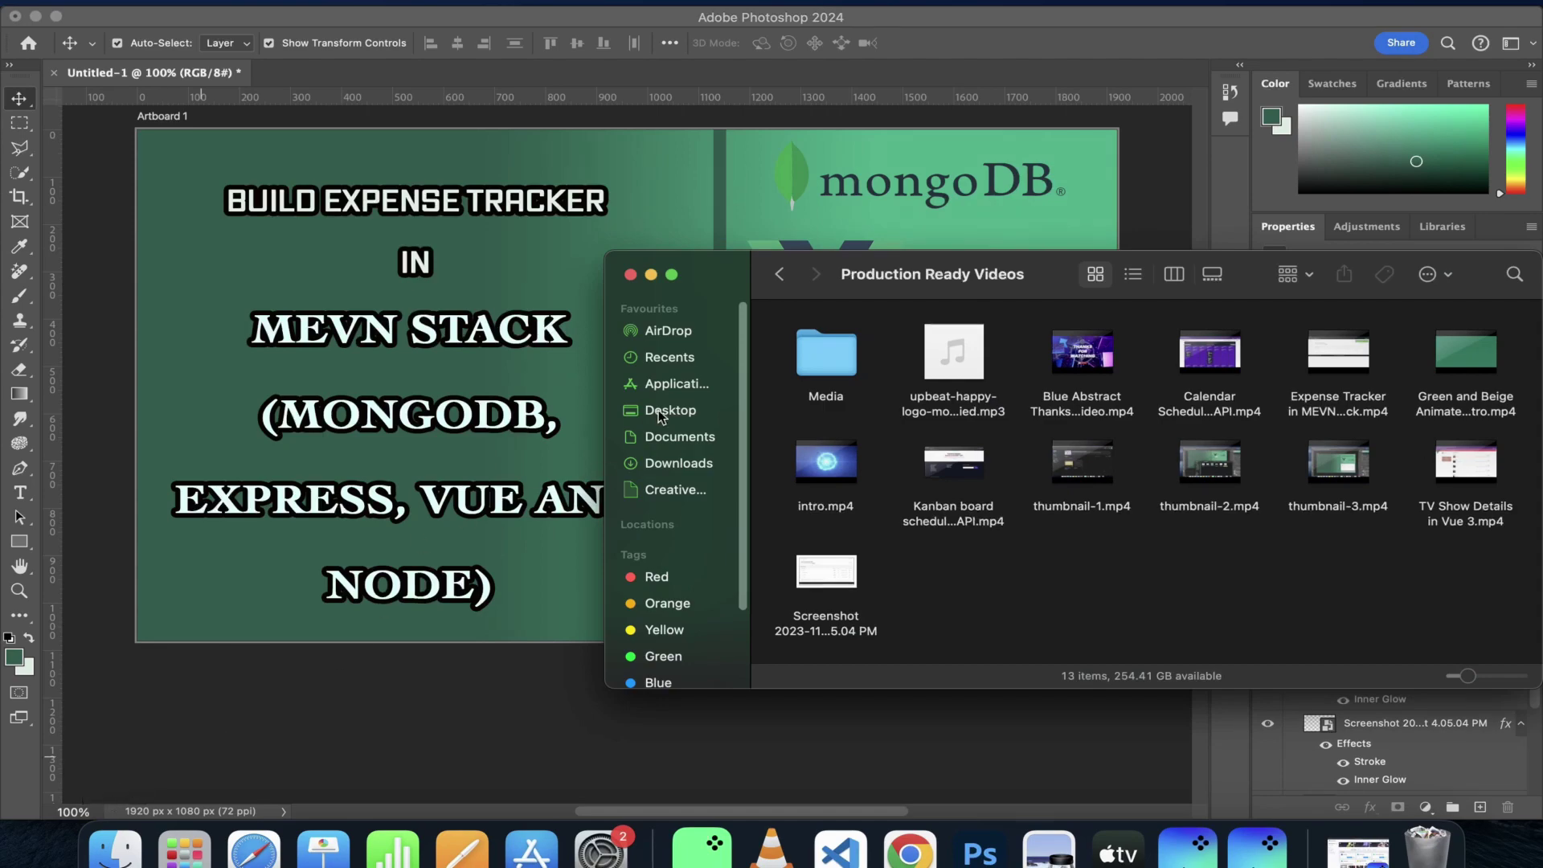
click(664, 412)
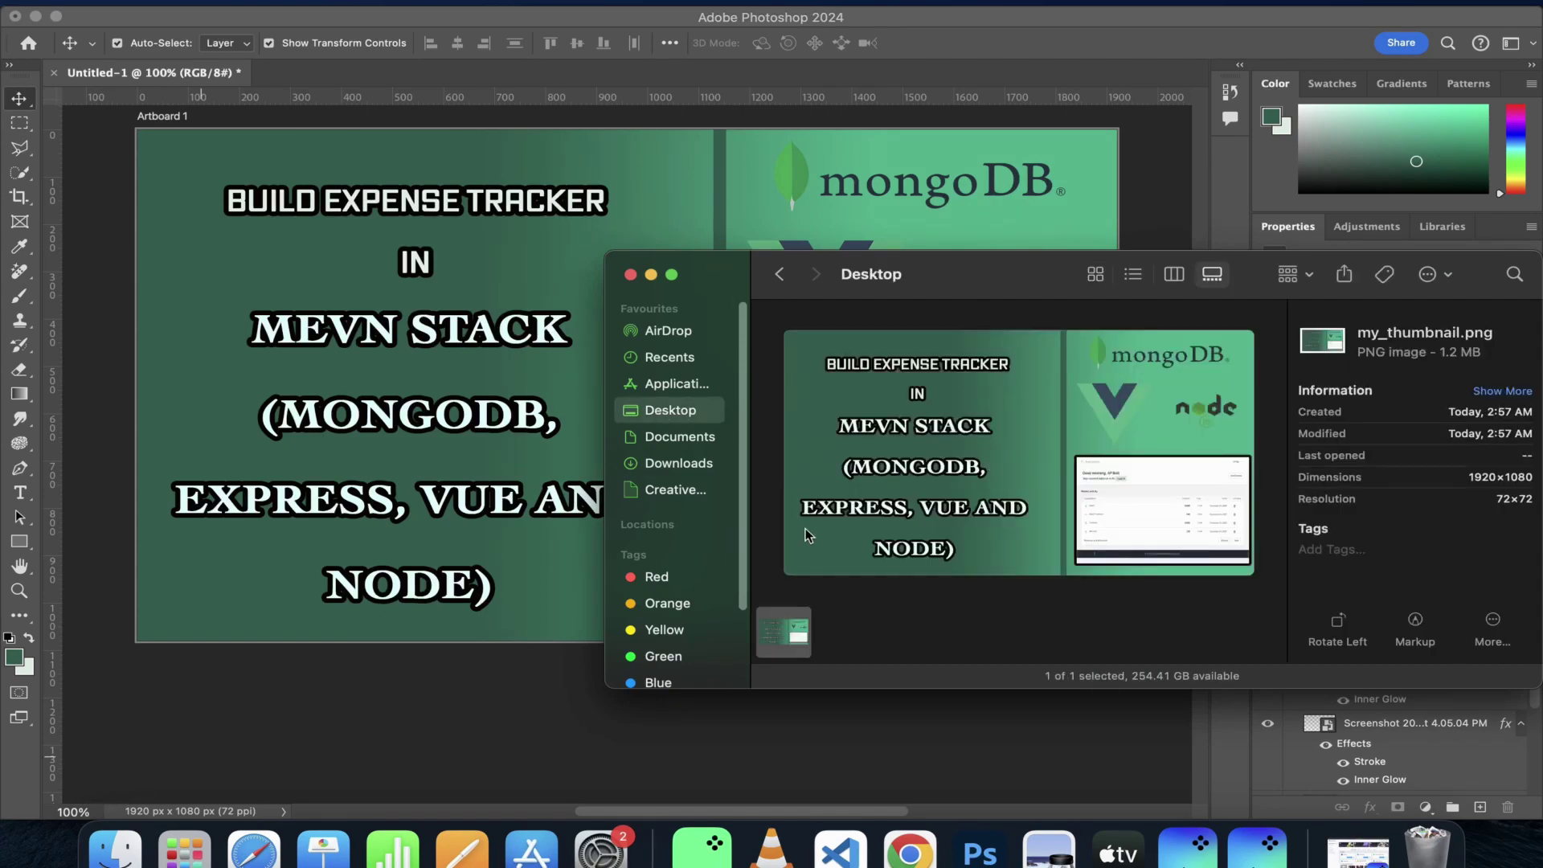
- Open my_thumbnail.png in Preview to view the finished thumbnail full size
double_click(794, 641)
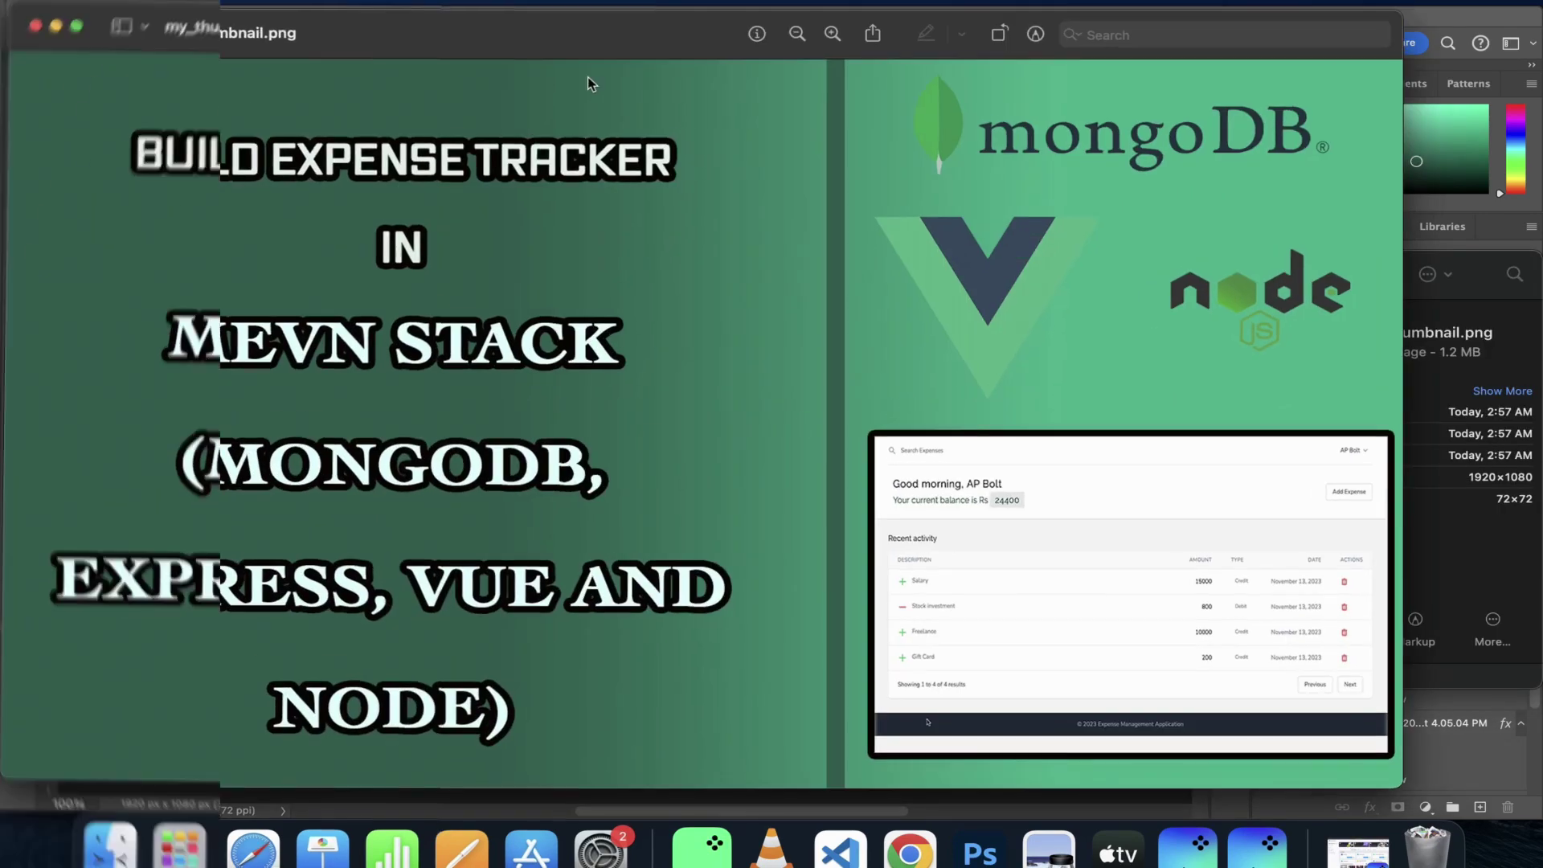